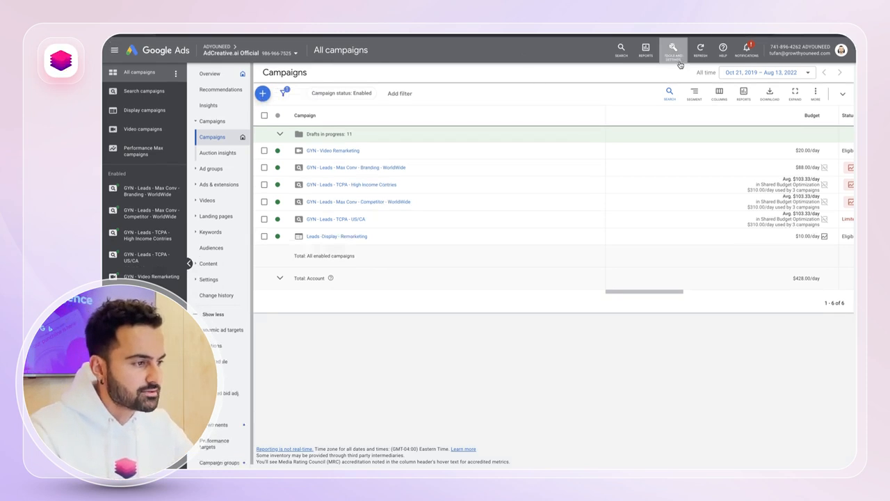
- Open the account's conversions summary and start a new conversion action that tracks website actions
click(675, 62)
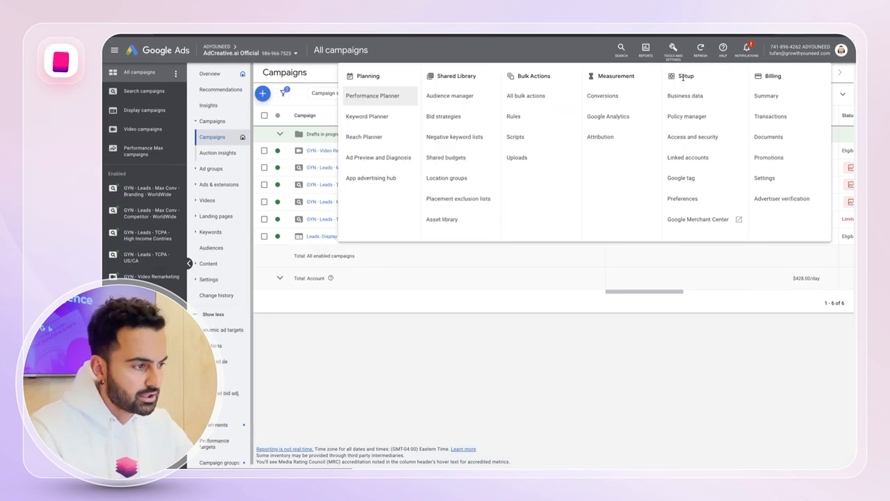
click(604, 98)
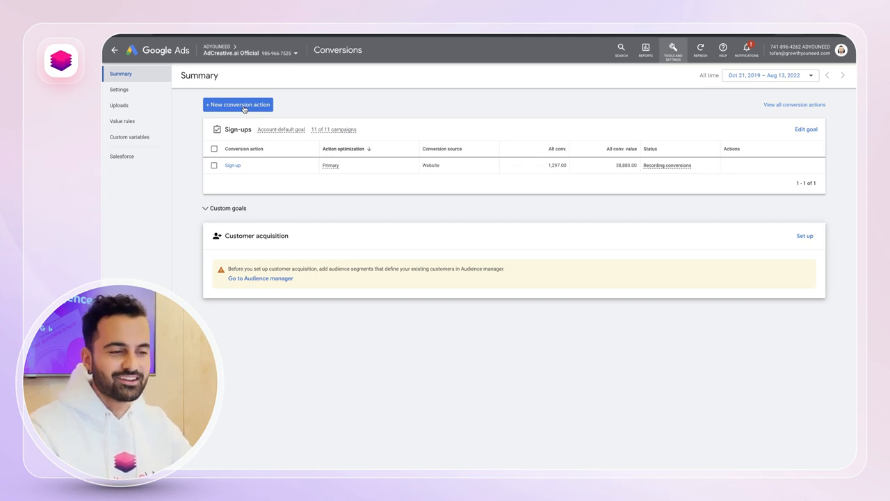
click(222, 106)
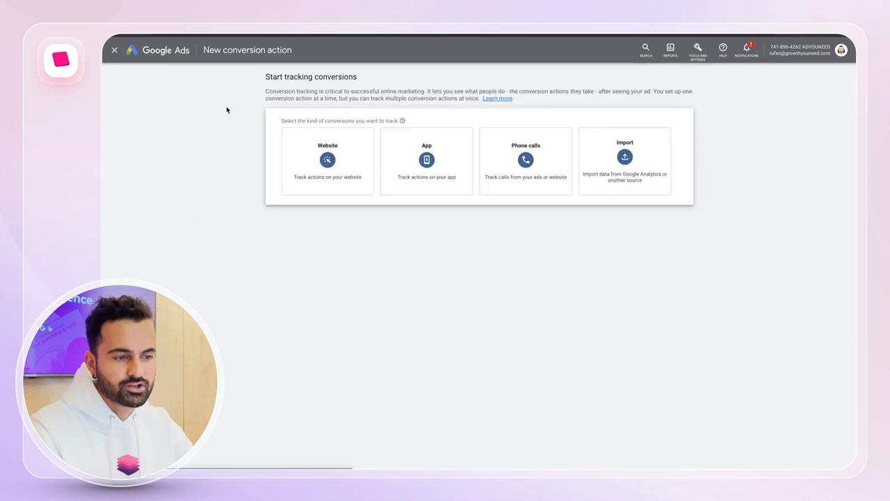
click(332, 170)
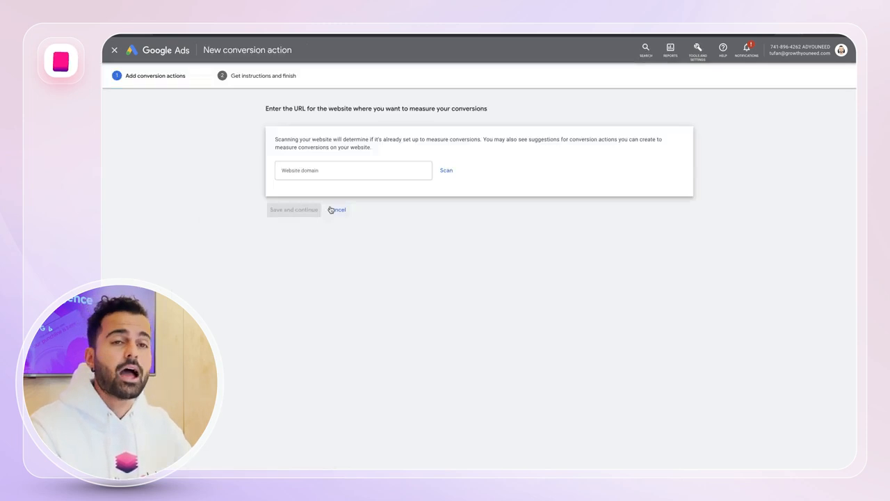
- Enter adcreative.ai as the website domain and scan it for conversion measurement
click(336, 172)
text(adcreative.a)
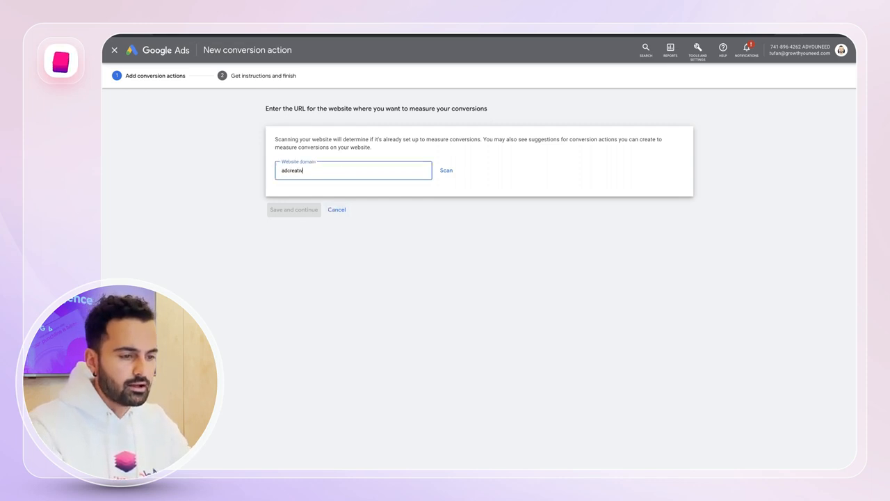
key(super+a)
text(adcre)
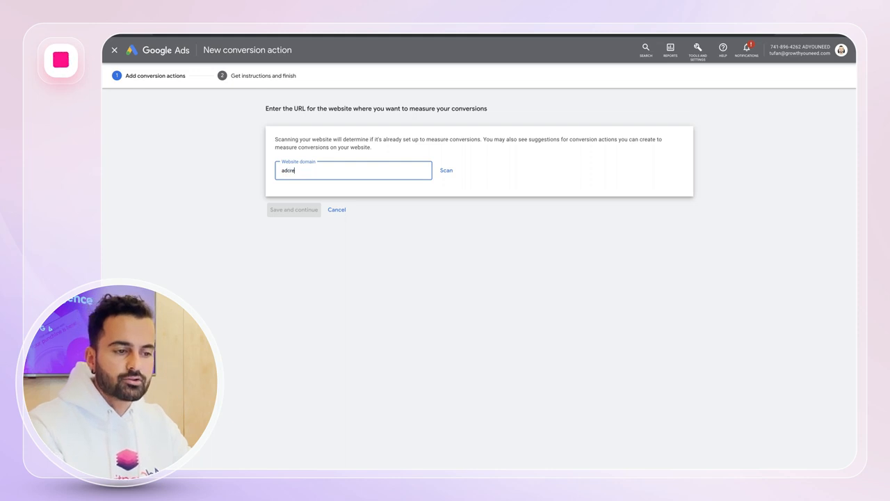
text(ative.ai)
click(447, 175)
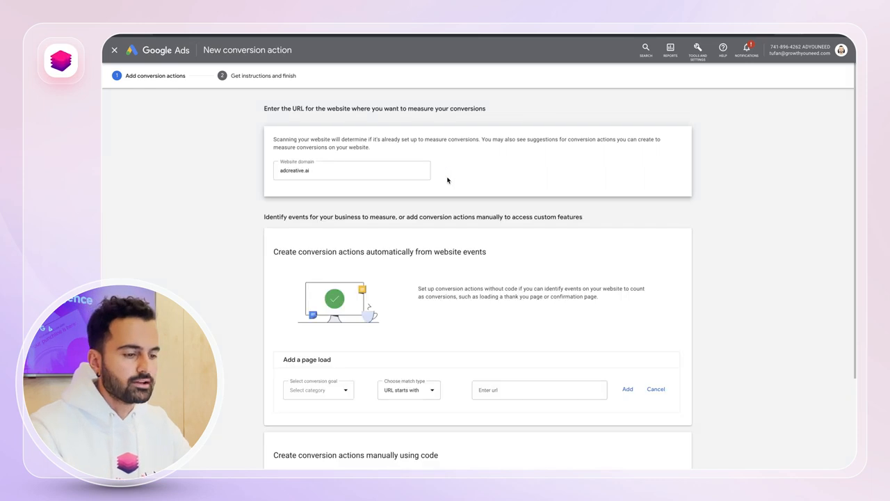
- Set the page load event's conversion goal to Submit lead form and its match type to URL contains
scroll(448, 175, down, 2)
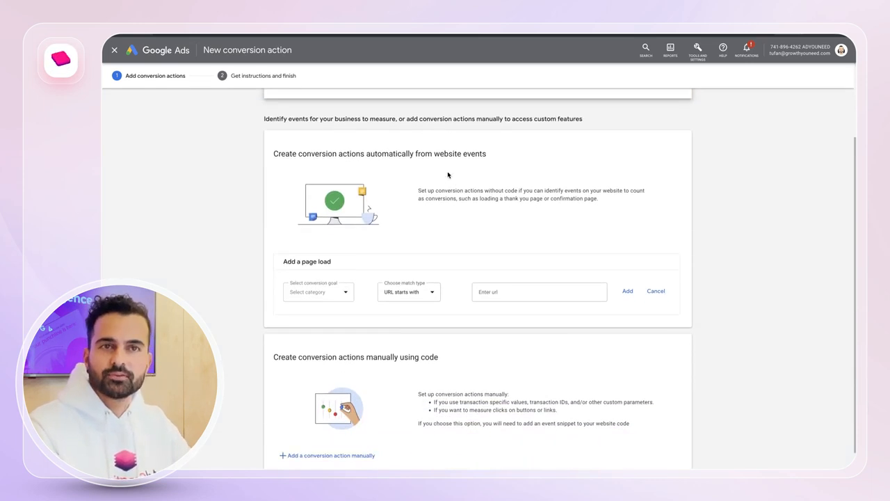
click(341, 291)
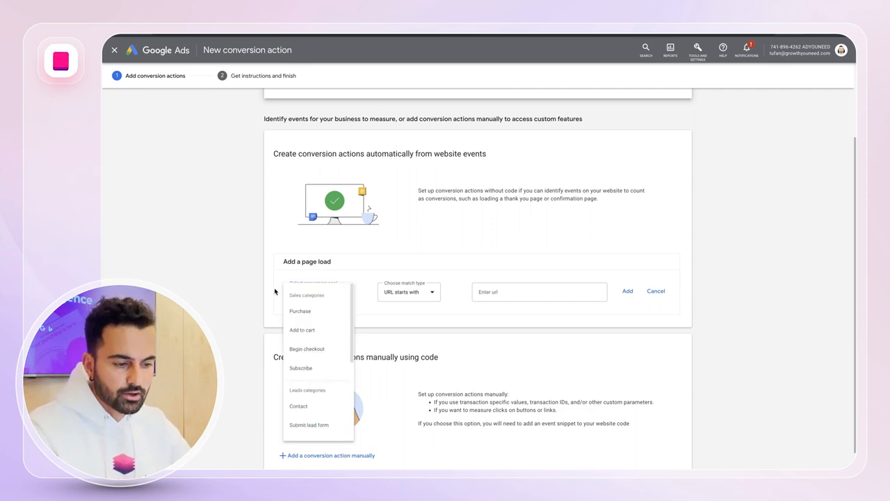
scroll(340, 326, down, 2)
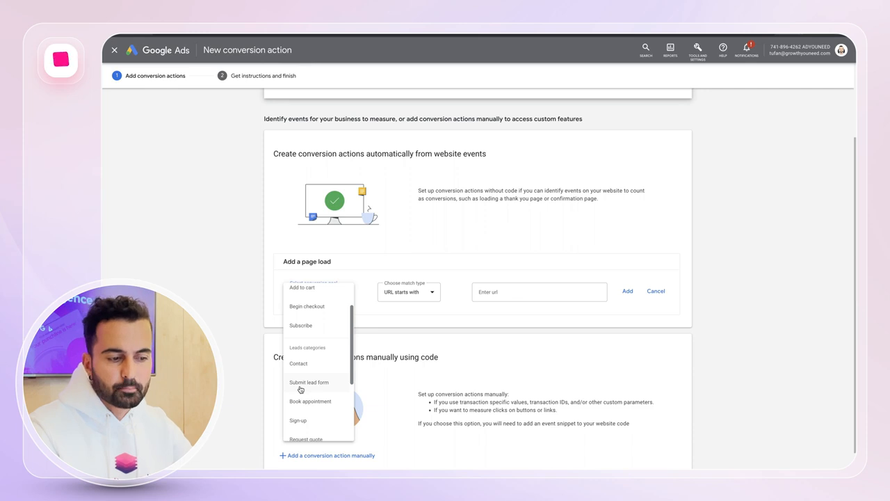
click(311, 385)
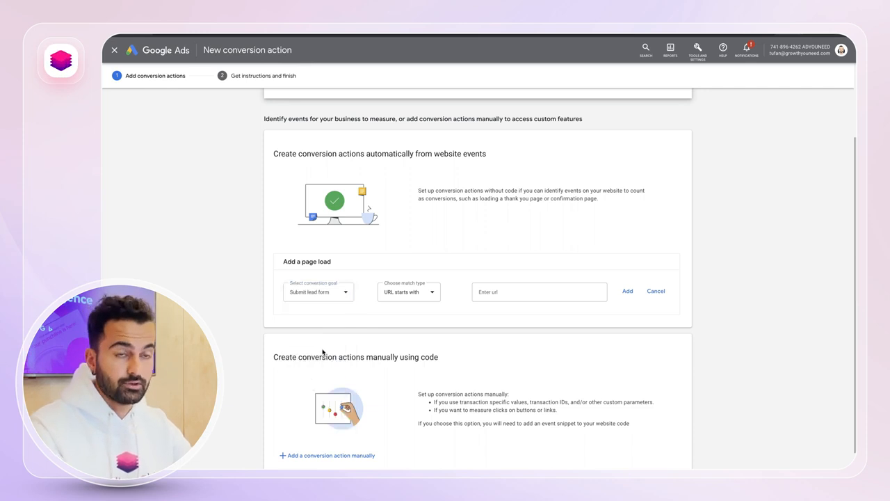
click(400, 297)
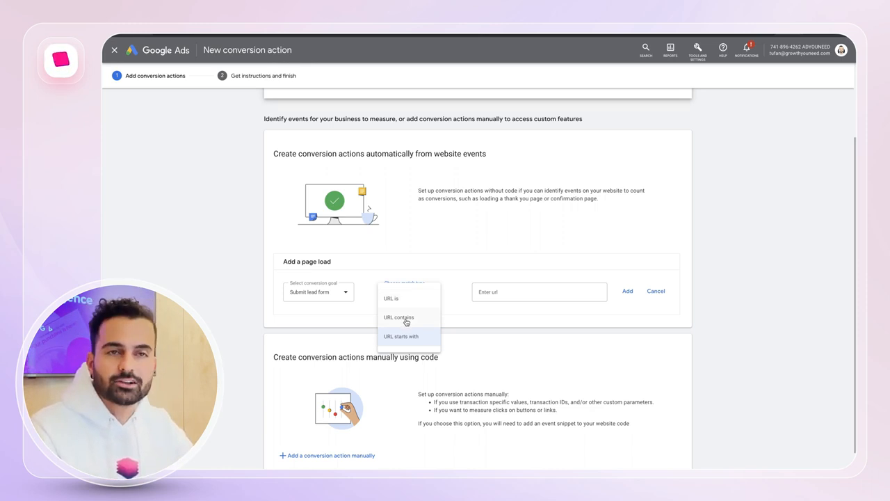
click(407, 321)
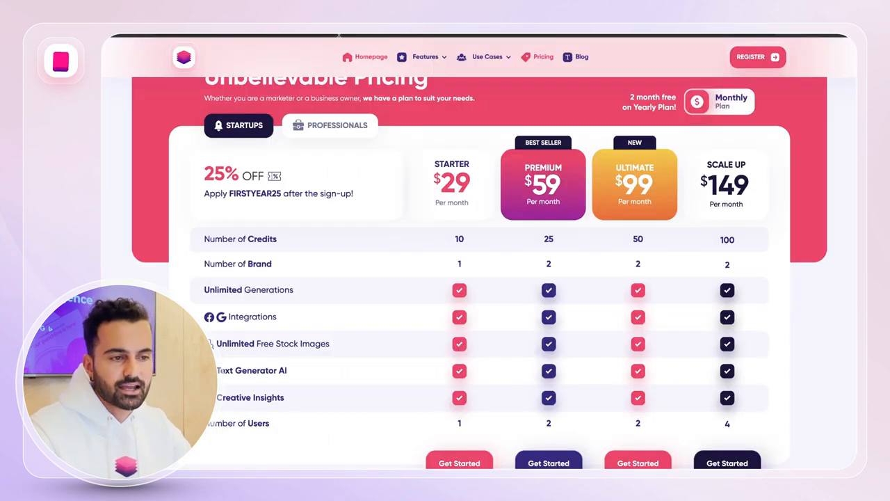
click(352, 59)
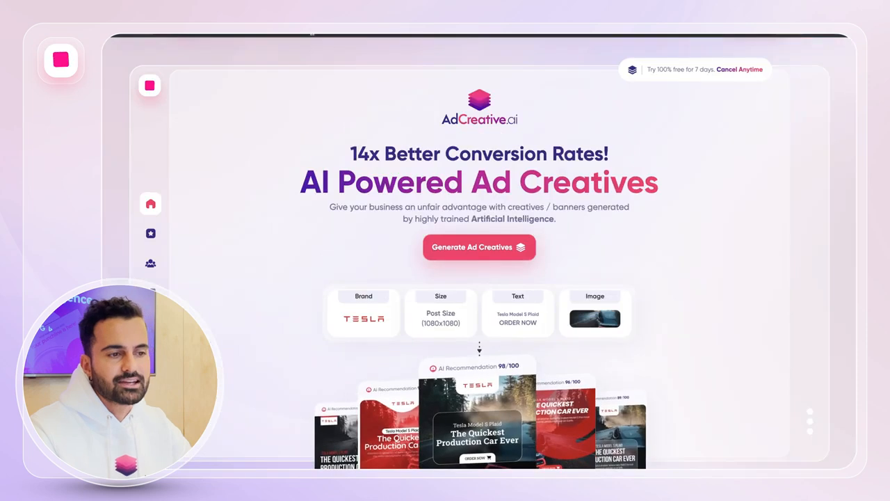
click(313, 35)
text(tjank)
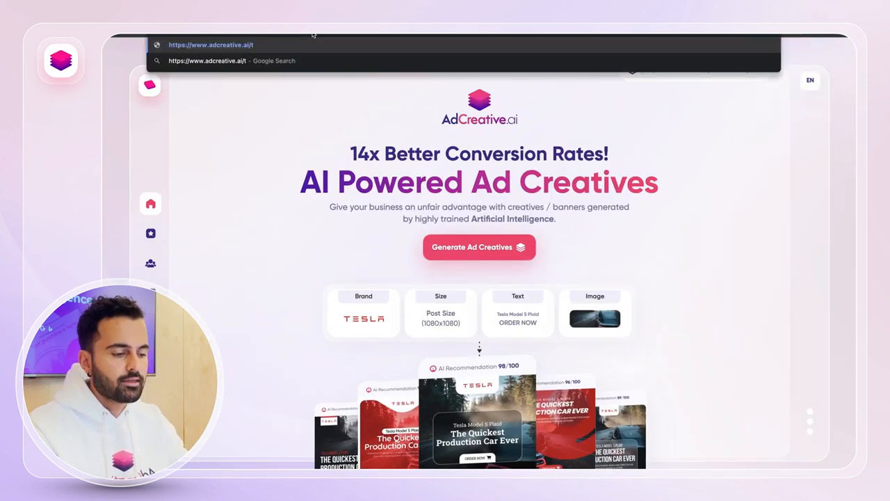
key(BackSpace)
key(BackSpace)
key(BackSpace)
key(BackSpace)
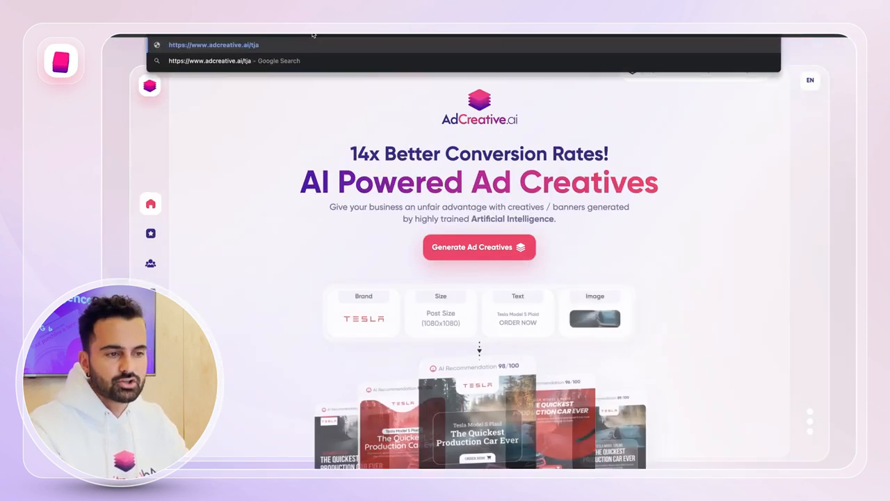
text(hank-you)
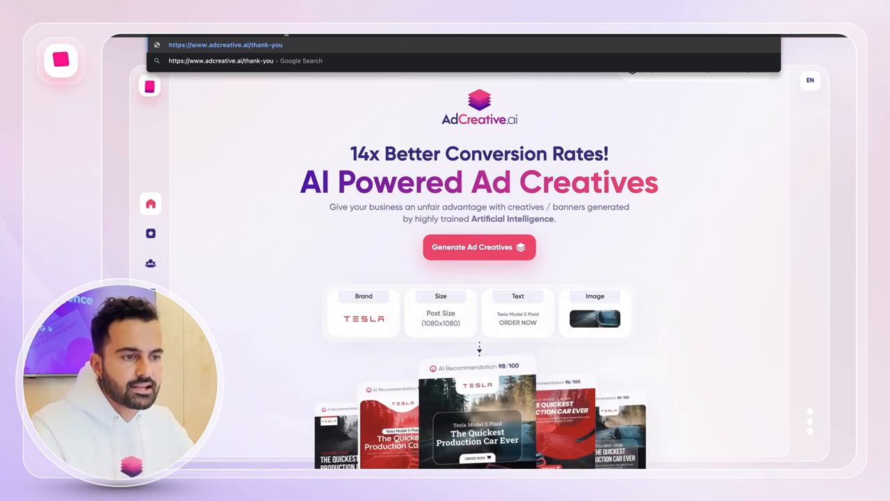
click(285, 82)
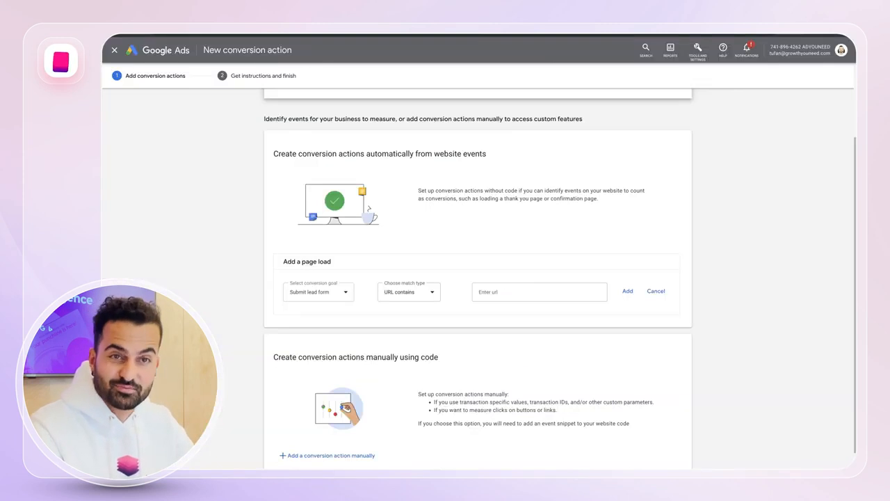
- Return to Google Ads, enter thank-you as the page load event's URL text and add the event
click(487, 292)
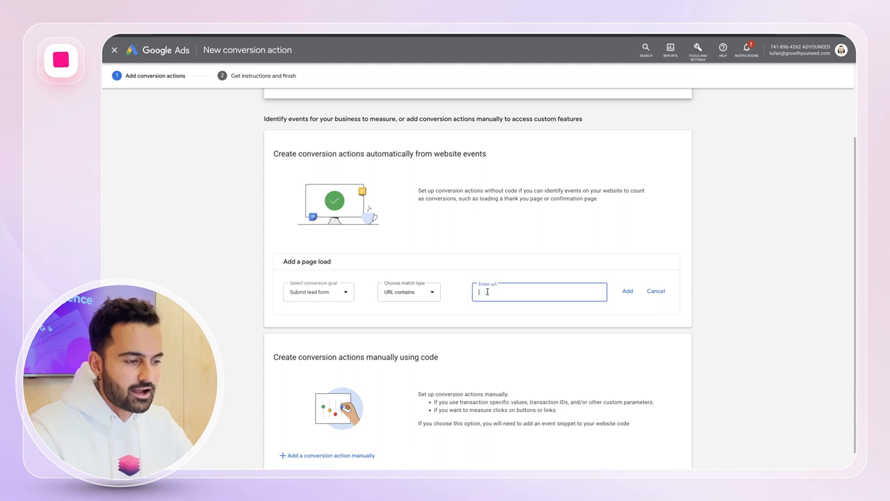
text(thank-you)
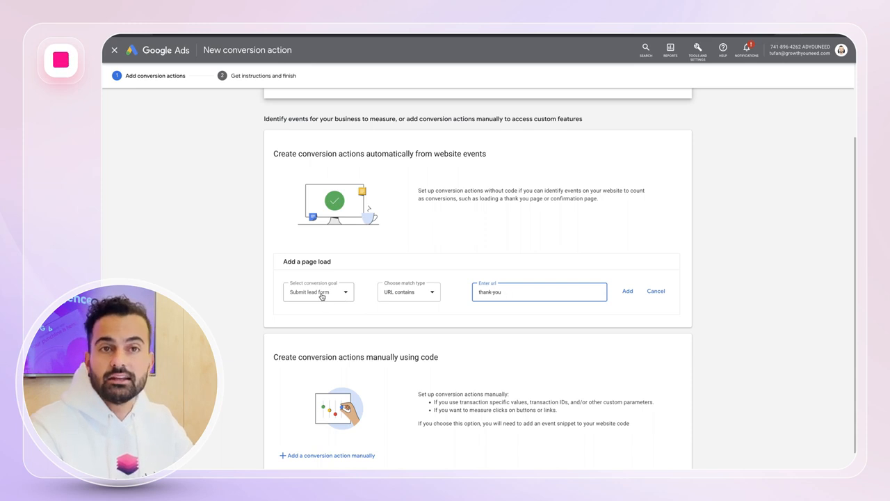
click(627, 298)
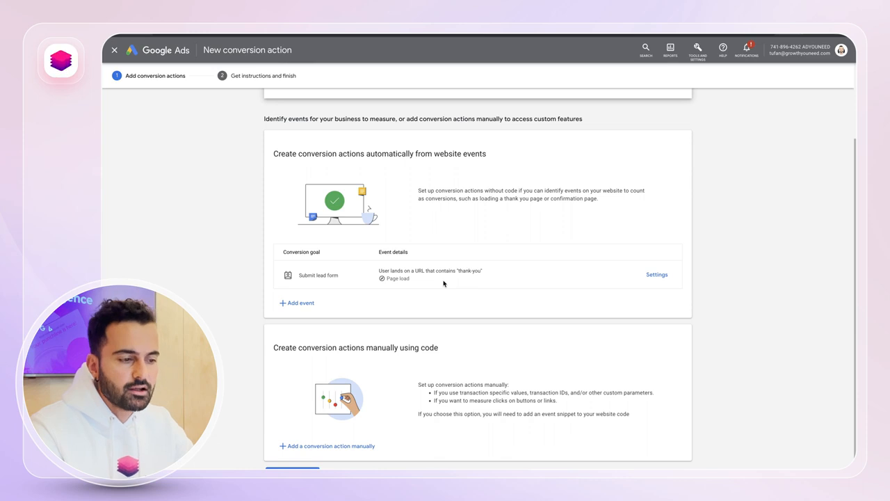
- Start a manual conversion action with the goal category Submit lead form and name it "Submit lead form 2"
scroll(415, 282, down, 1)
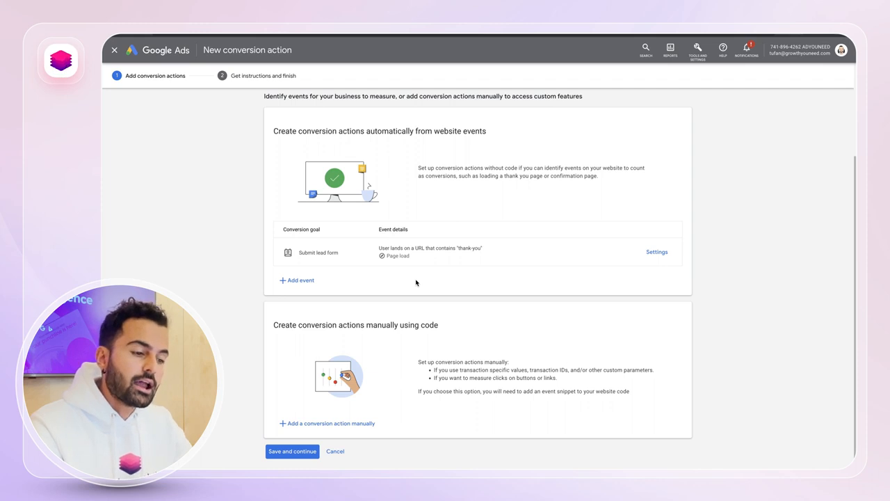
click(324, 430)
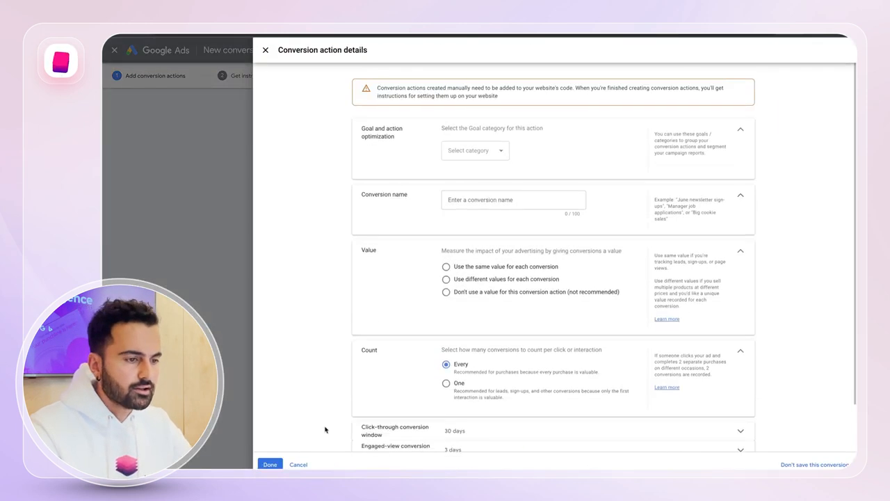
click(462, 149)
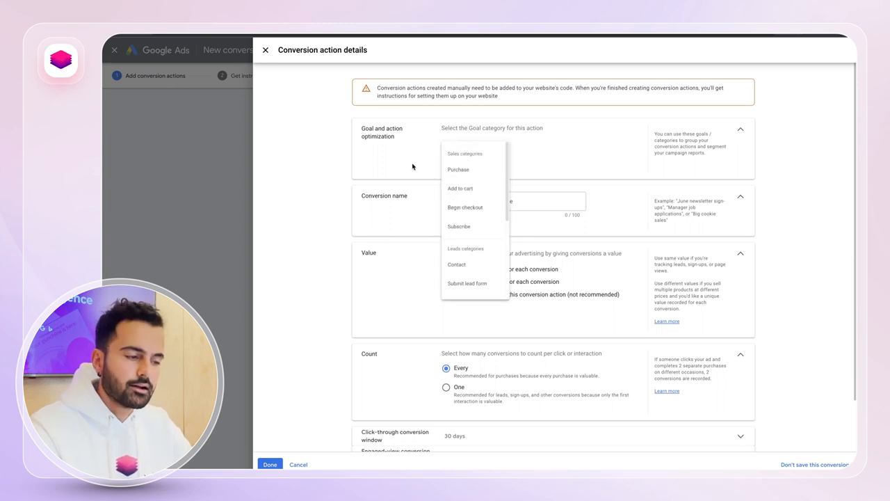
scroll(457, 173, down, 1)
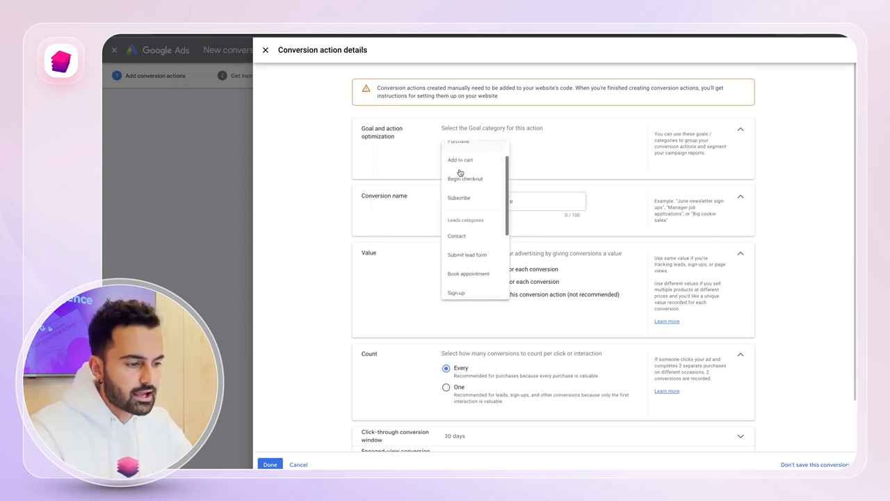
click(477, 256)
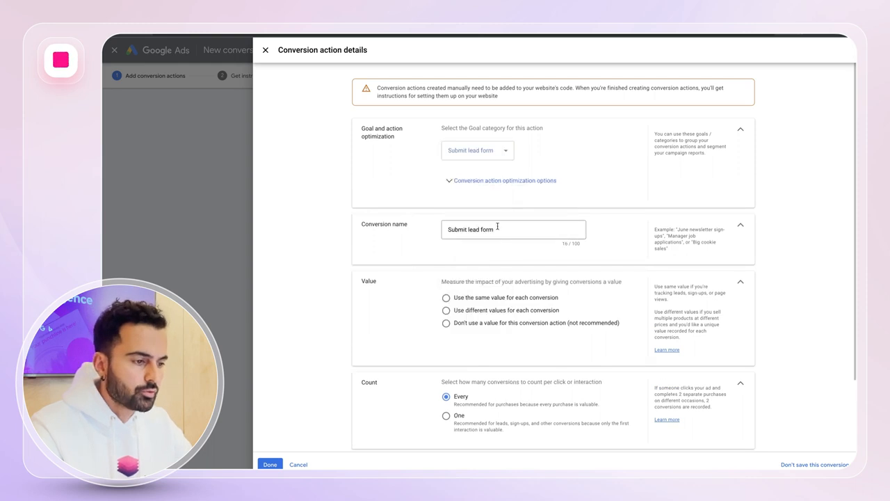
click(497, 228)
text(2)
click(409, 259)
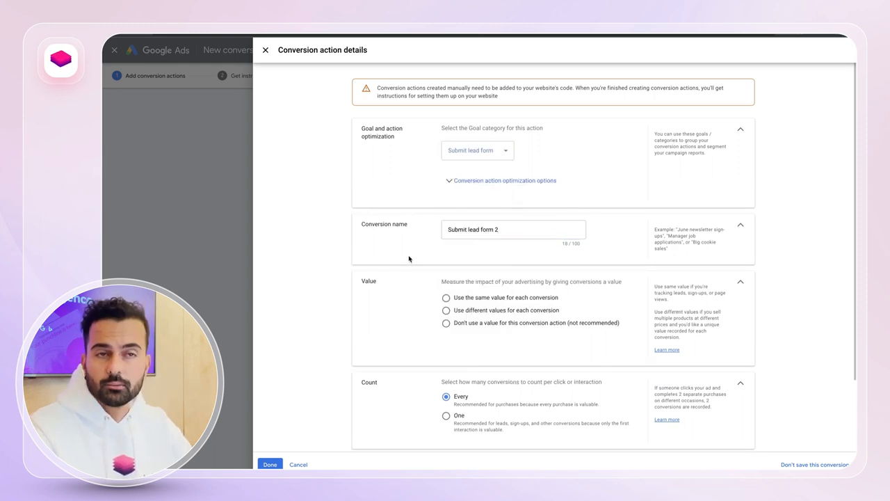
- Set the manual conversion action to use no value and count One conversion per interaction, and cancel its creation
scroll(409, 259, down, 1)
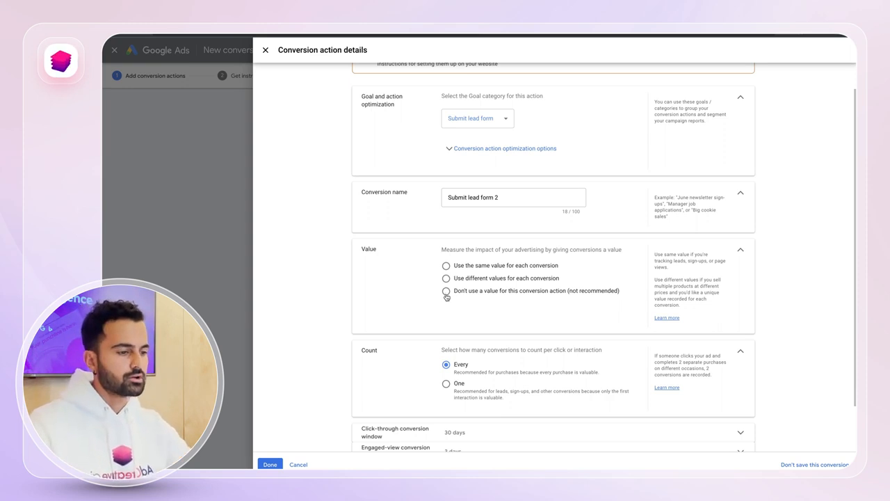
click(446, 292)
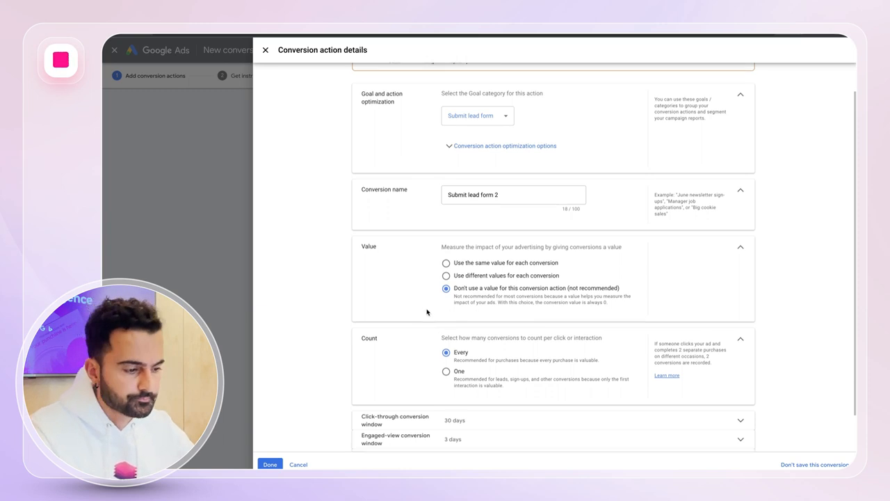
scroll(427, 311, down, 1)
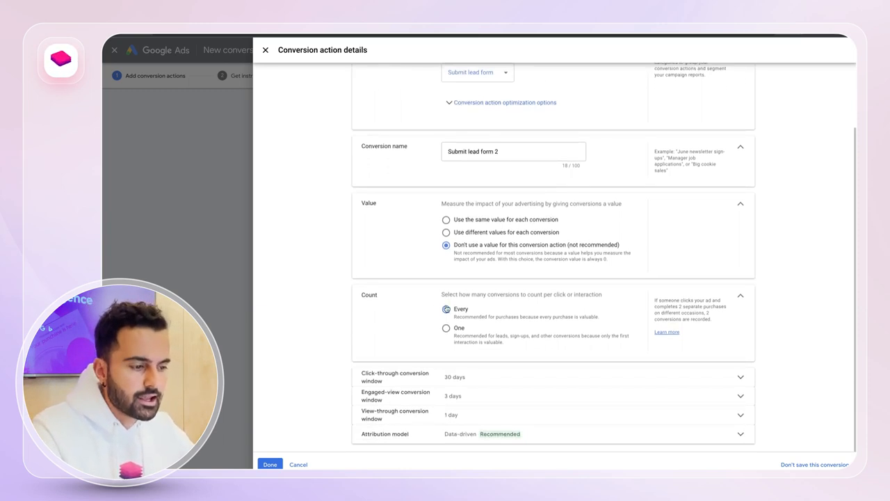
click(447, 329)
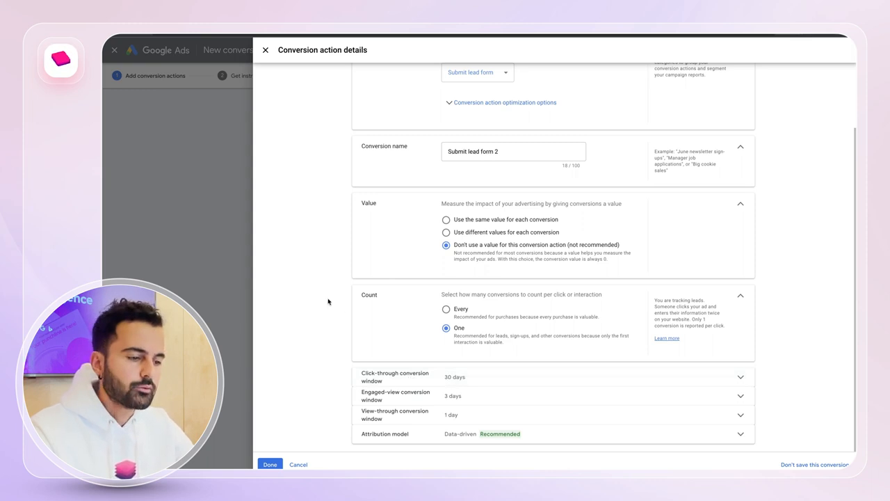
click(301, 465)
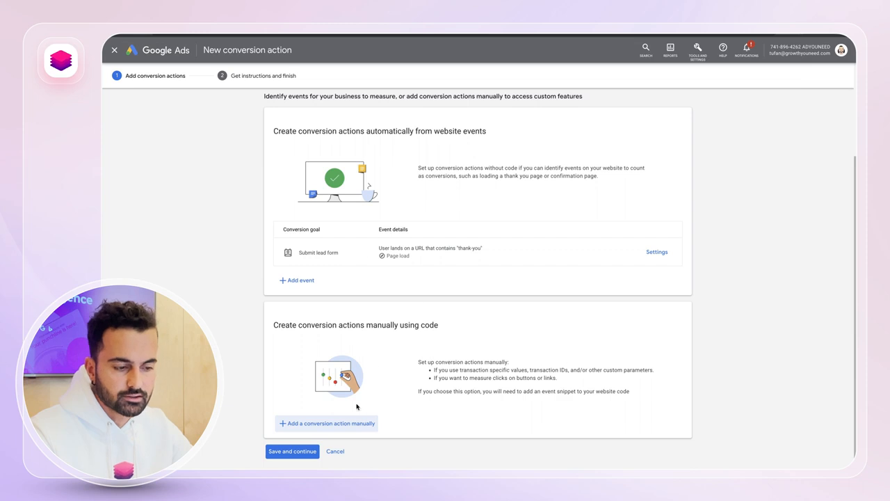
- Save the page load conversion action and view the Google tag instructions for emailing the webmaster and editing the website code
click(293, 452)
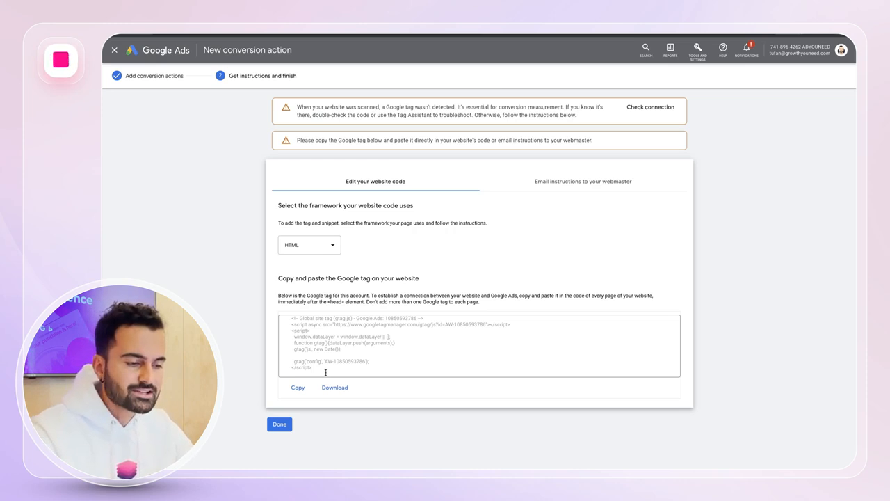
click(564, 186)
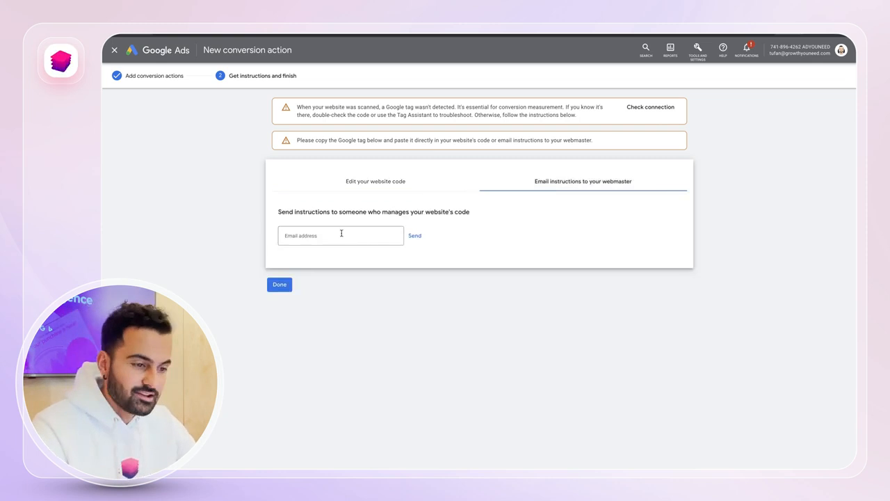
click(371, 183)
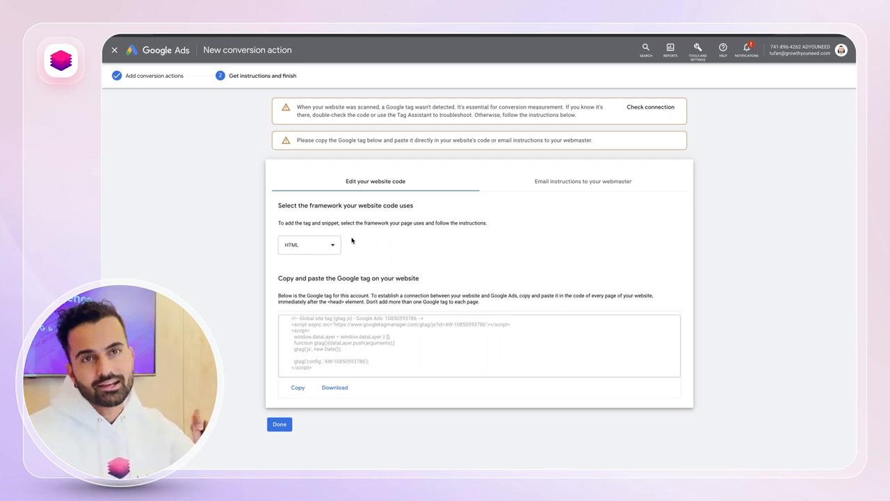
- Finish the conversion action setup and return from the conversions summary to the campaigns overview
click(280, 426)
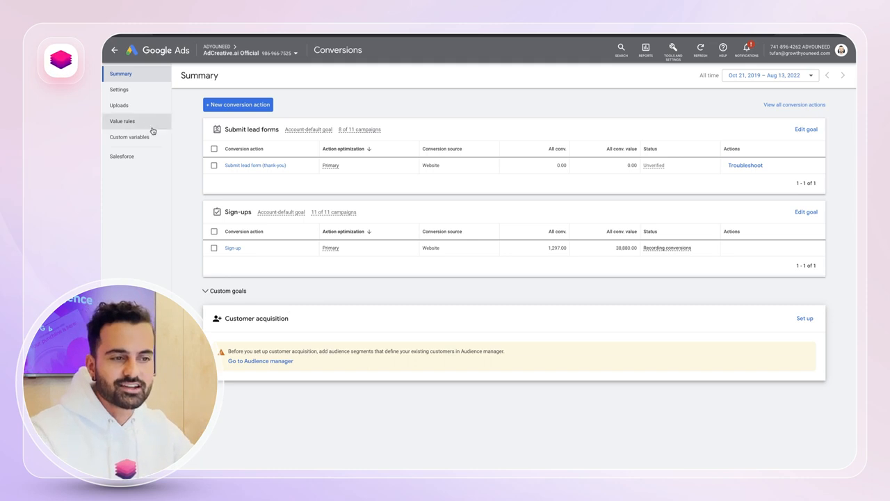
click(115, 51)
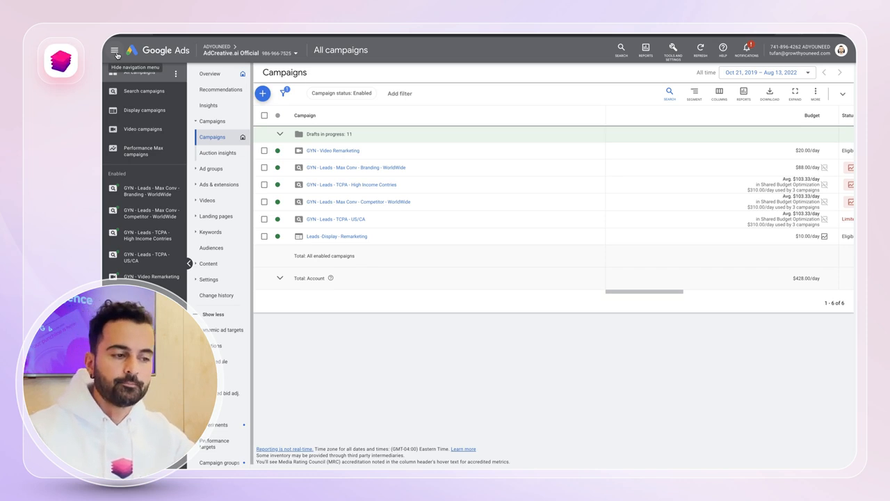
- Start a new campaign with the Leads objective, keep the account-default conversion goals and choose the Performance Max type
click(268, 96)
click(299, 100)
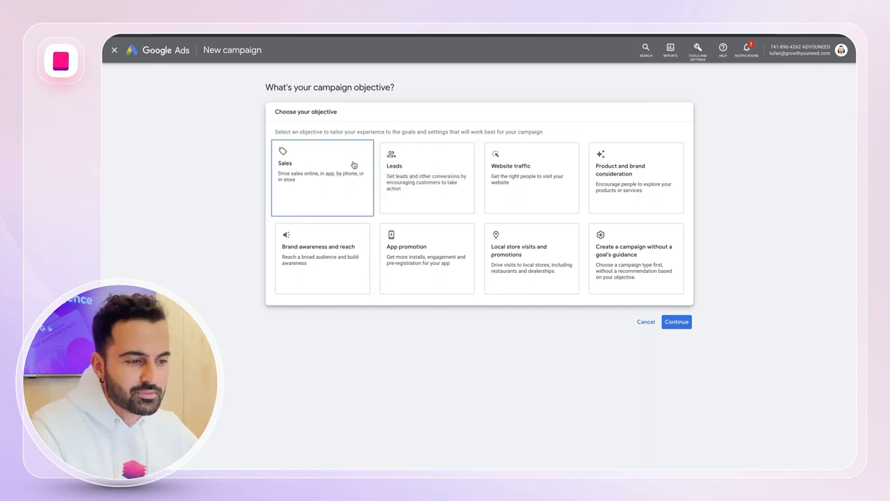
click(441, 177)
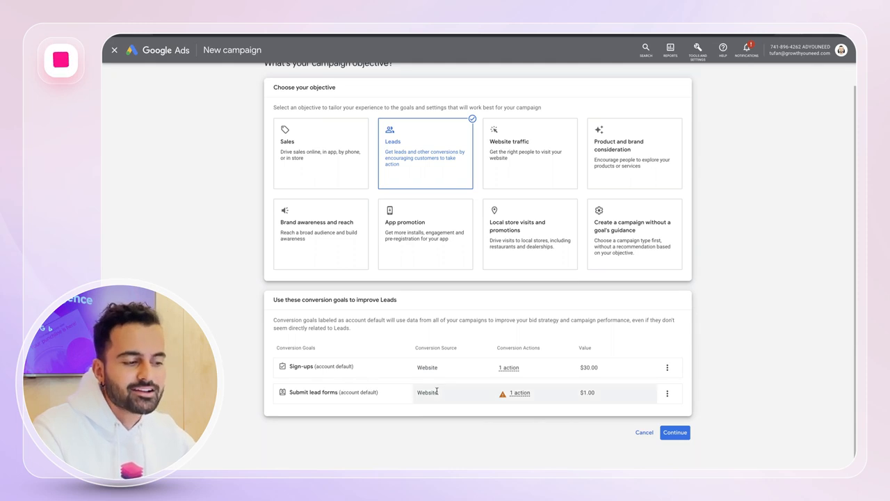
mouse_move(438, 393)
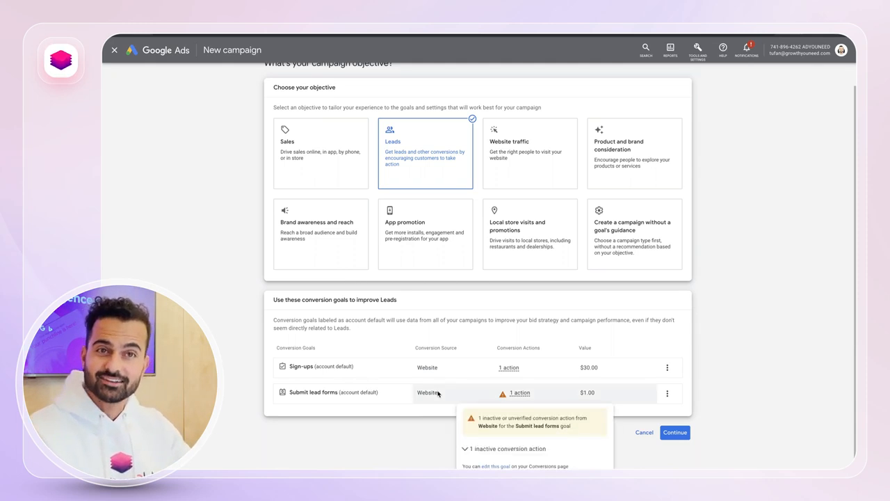
click(684, 433)
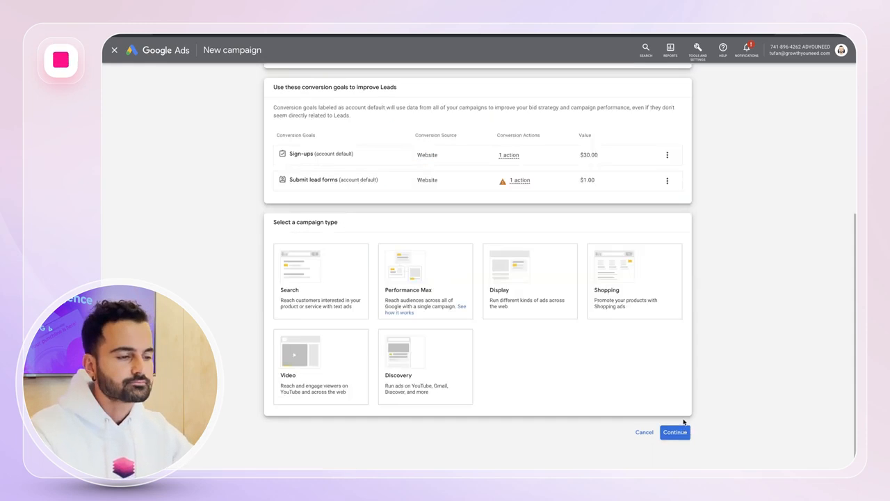
click(448, 299)
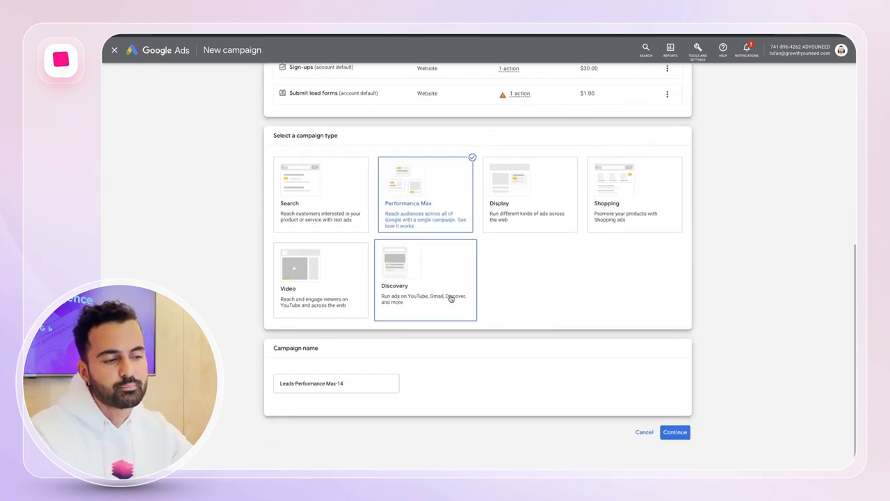
- Name the campaign "[Lead] [France] [PMax] [$500]" and continue to its budget and bidding
click(368, 383)
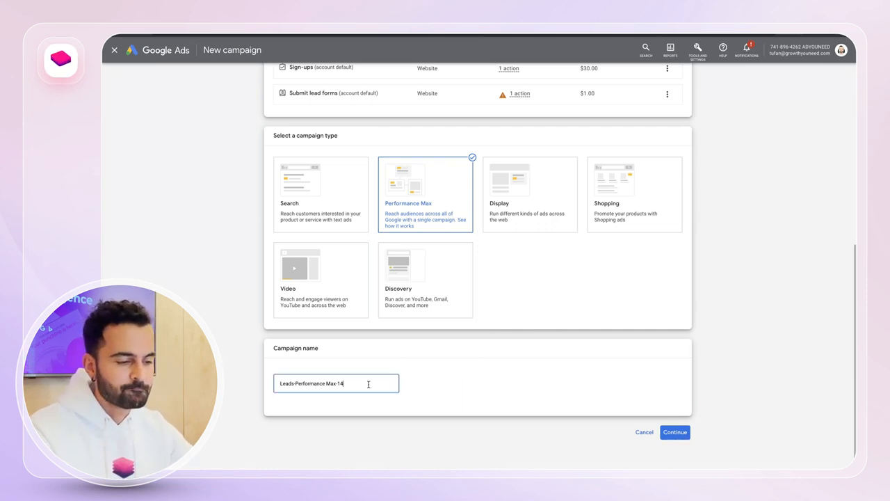
key(ctrl+a)
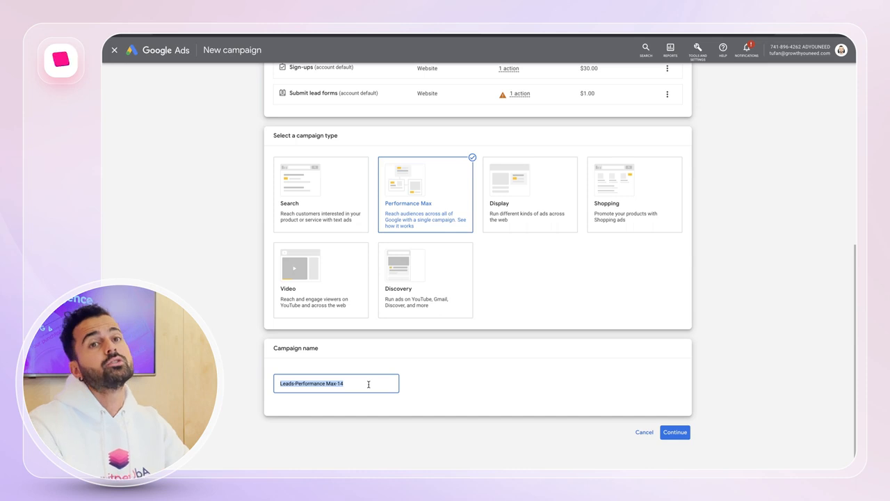
text(t)
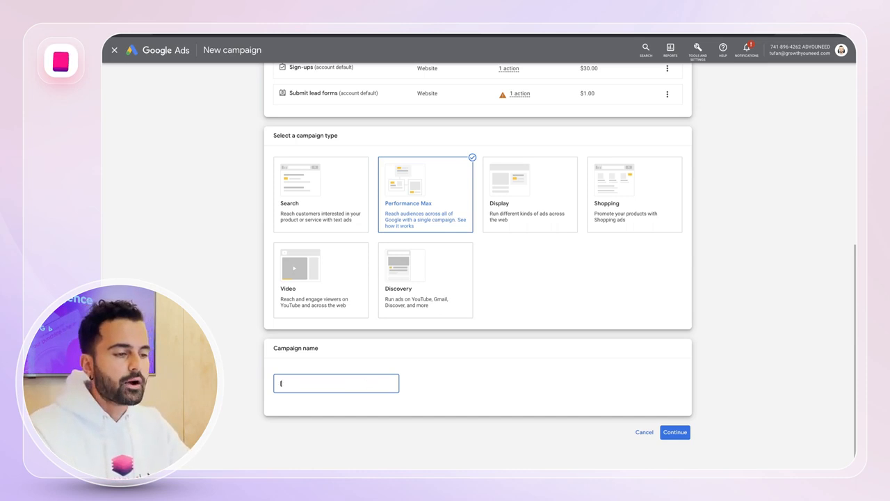
text(Lead)
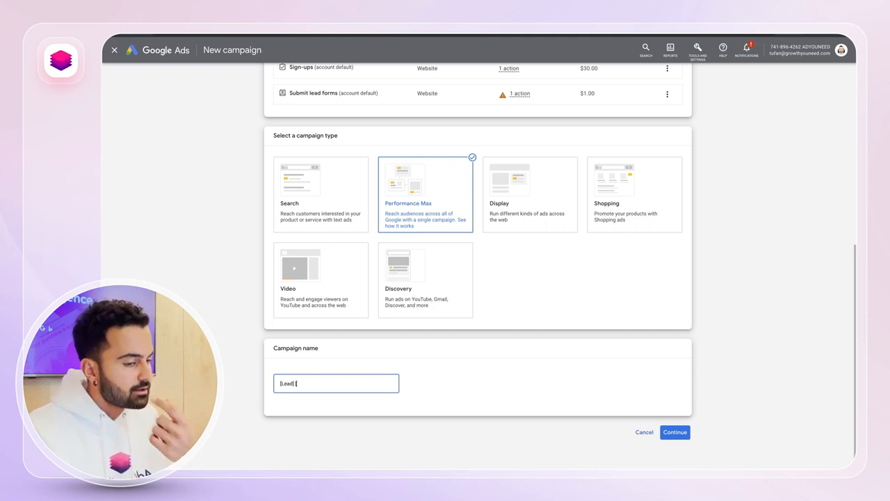
text(] [)
text(P)
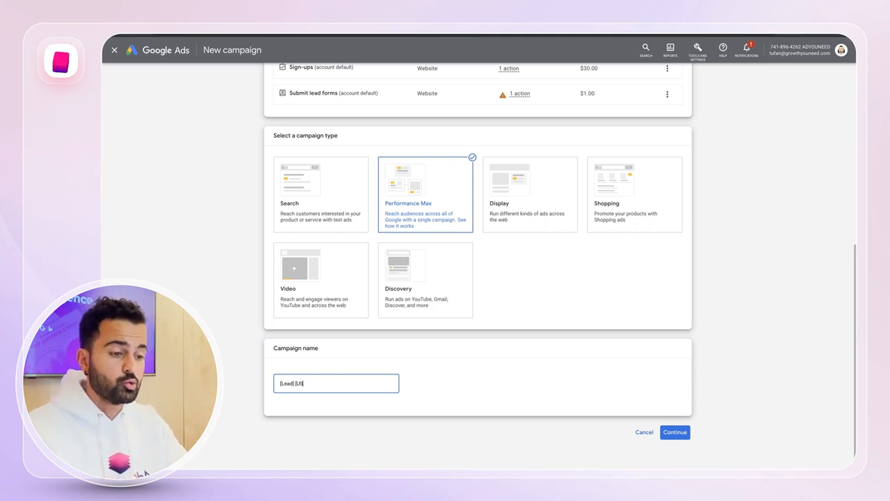
text(rance)
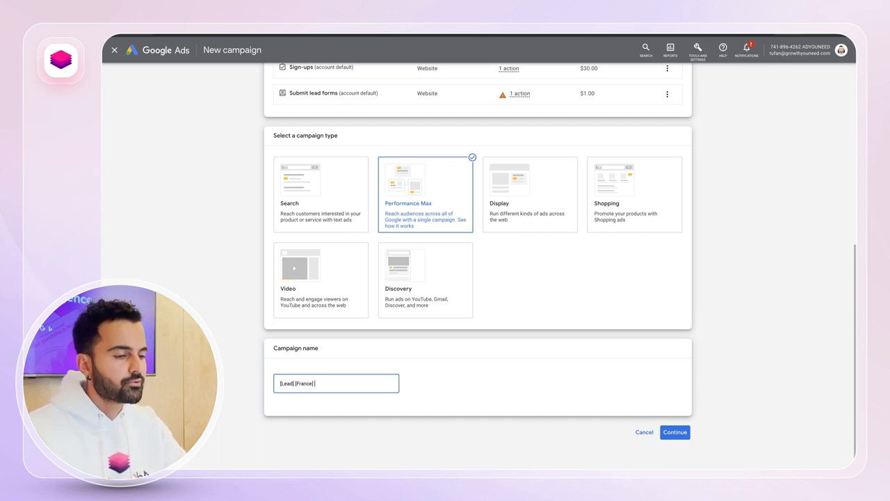
text(] [PMax)
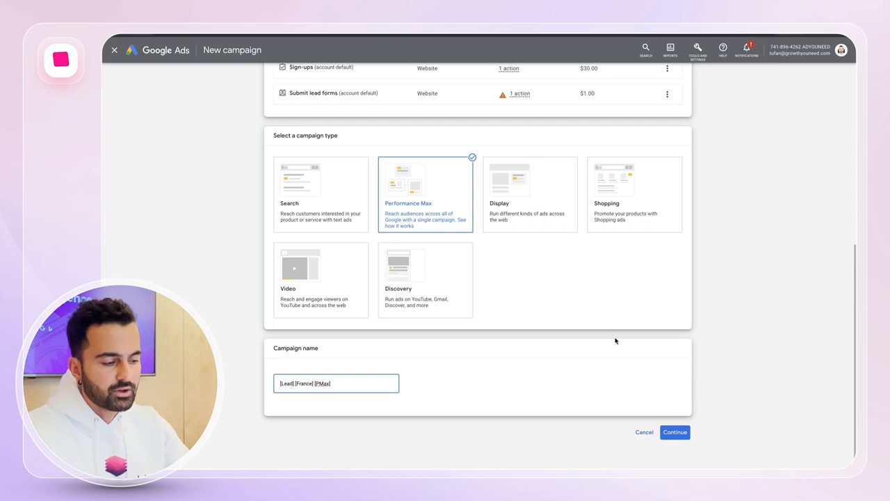
text(])
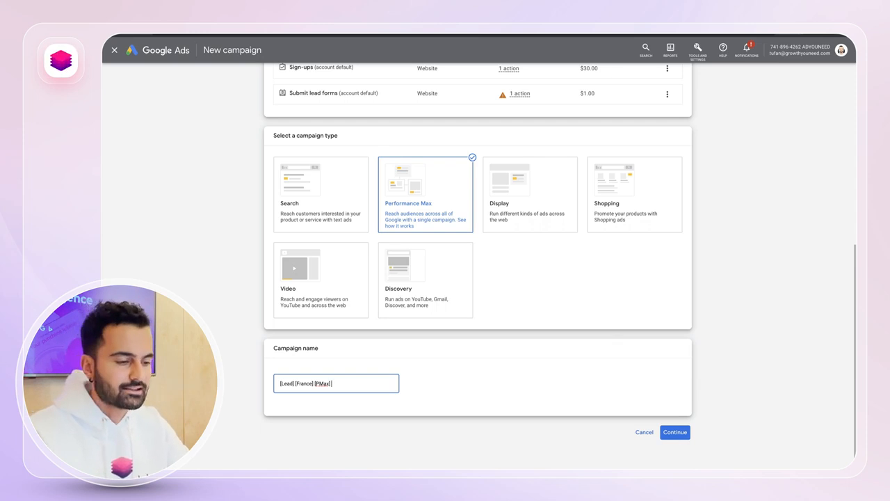
text( [)
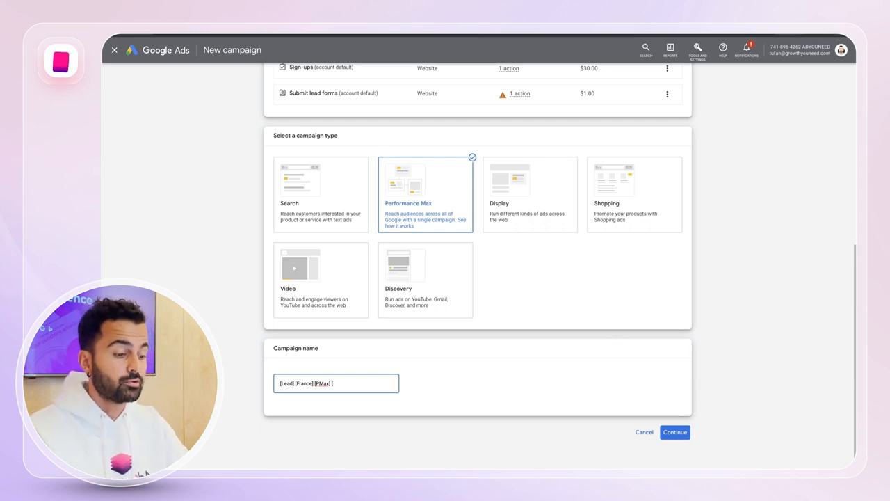
text($500)
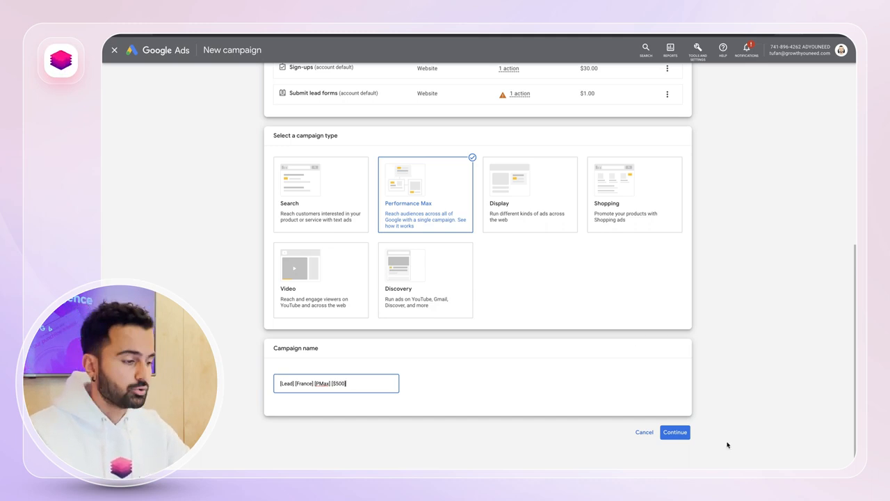
click(674, 432)
- Set the average daily budget to $100, keep bidding focused on conversion value and continue to the campaign settings
click(580, 342)
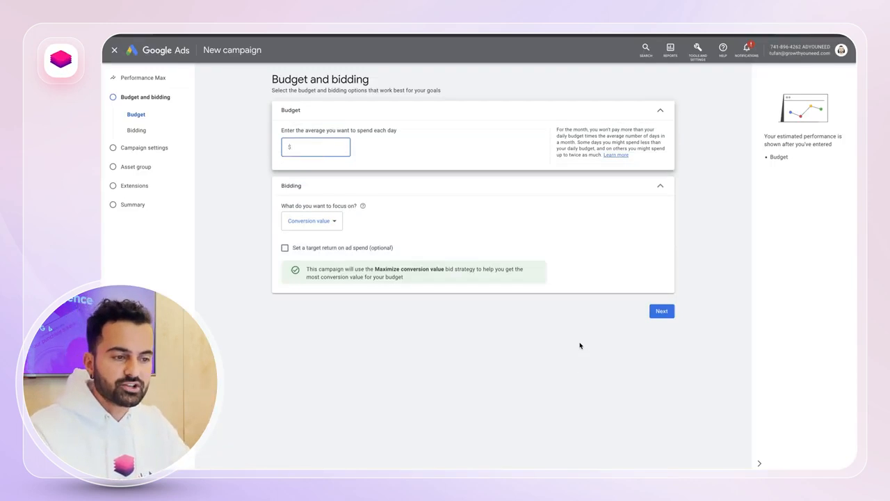
text(100)
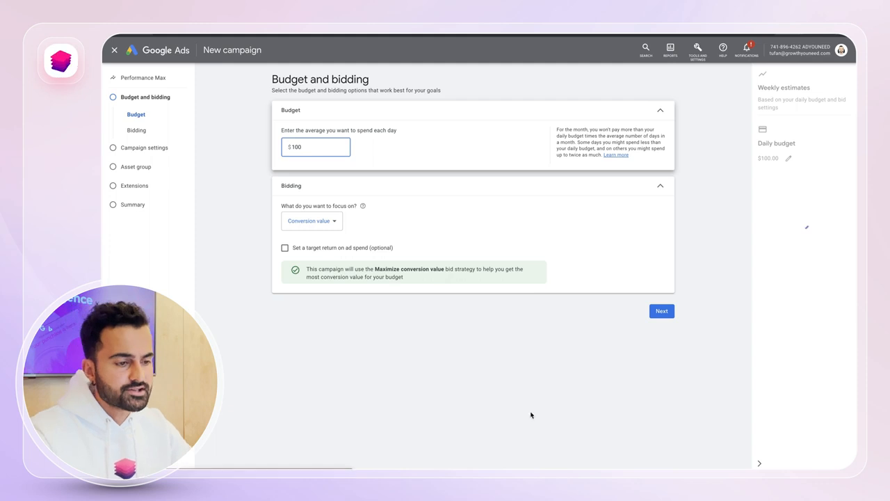
click(524, 388)
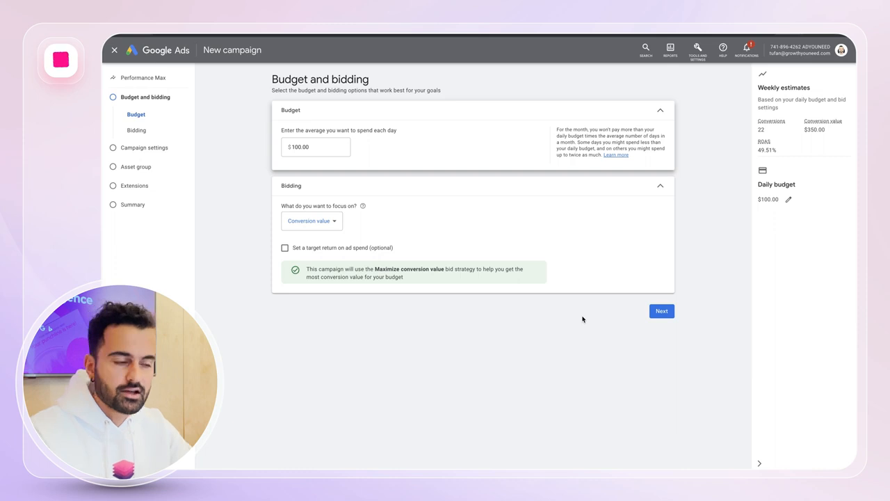
click(662, 311)
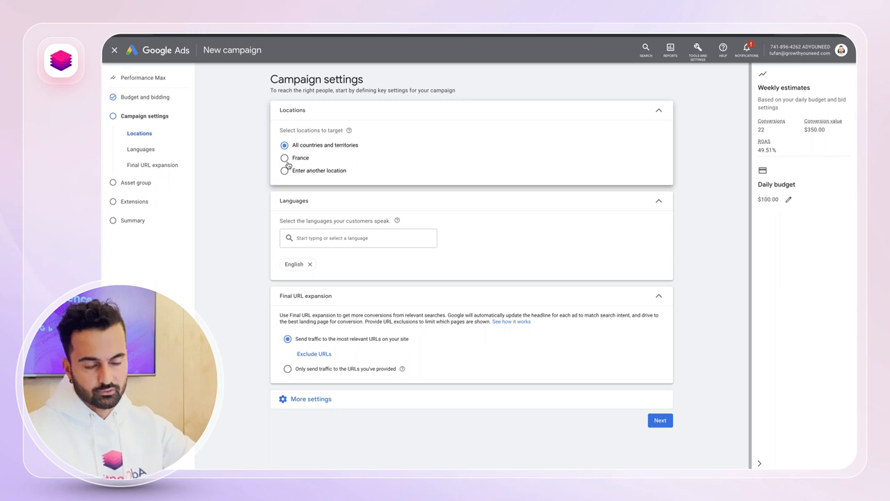
- Target France as the campaign location and replace English with French as the customer language
click(284, 158)
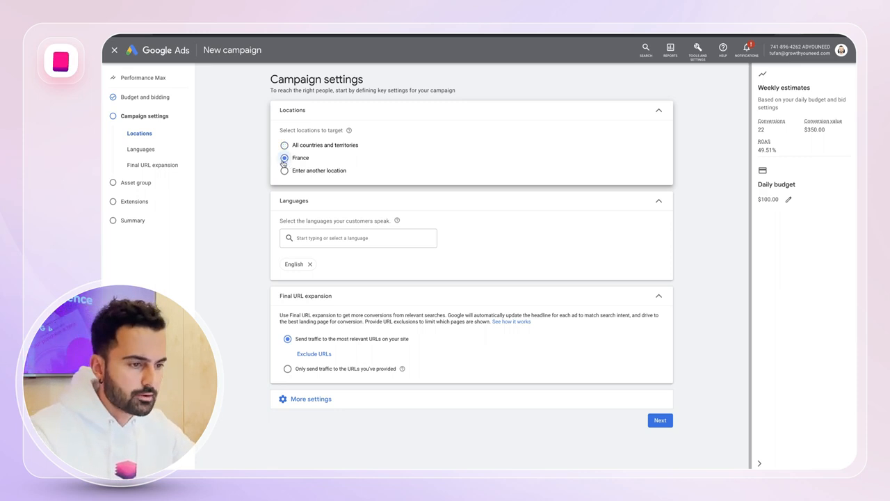
click(311, 265)
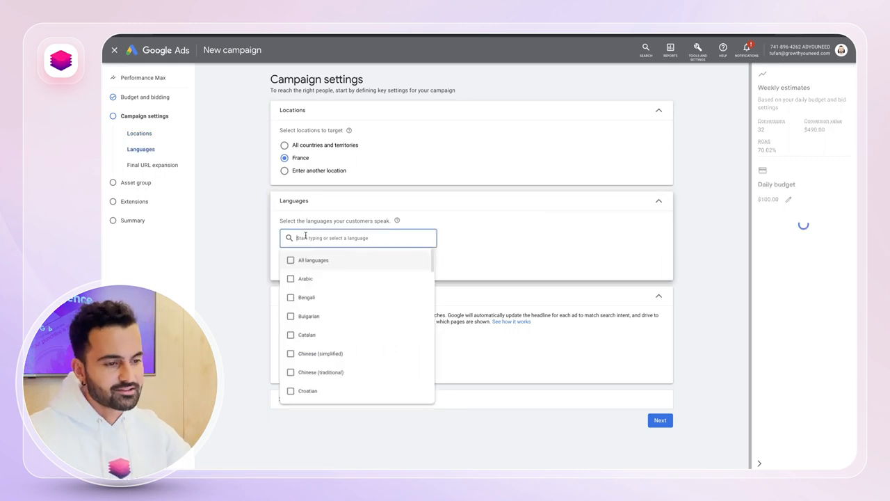
click(271, 295)
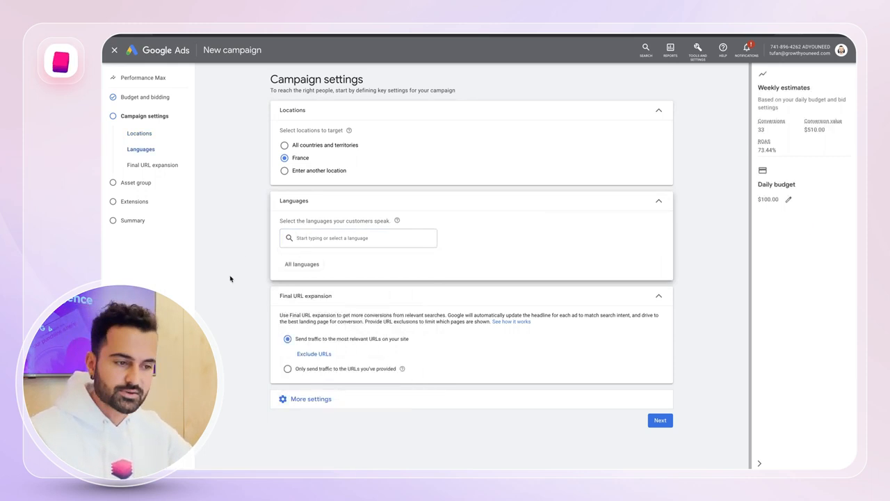
click(329, 242)
text(french)
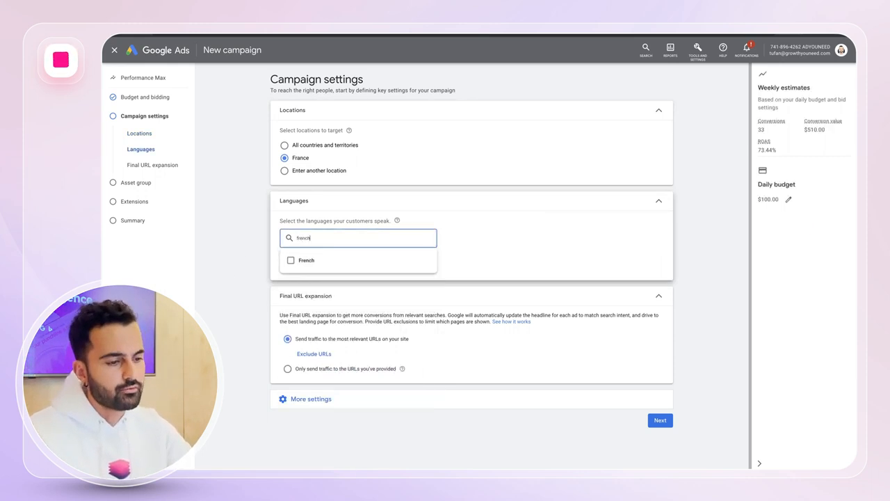
click(289, 261)
click(237, 255)
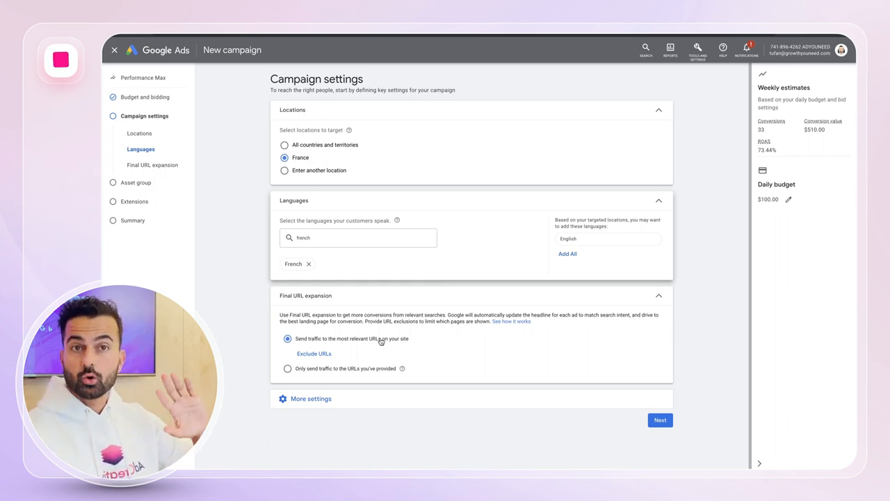
- Set Final URL expansion to only send traffic to the URLs provided and continue to the asset group
click(287, 370)
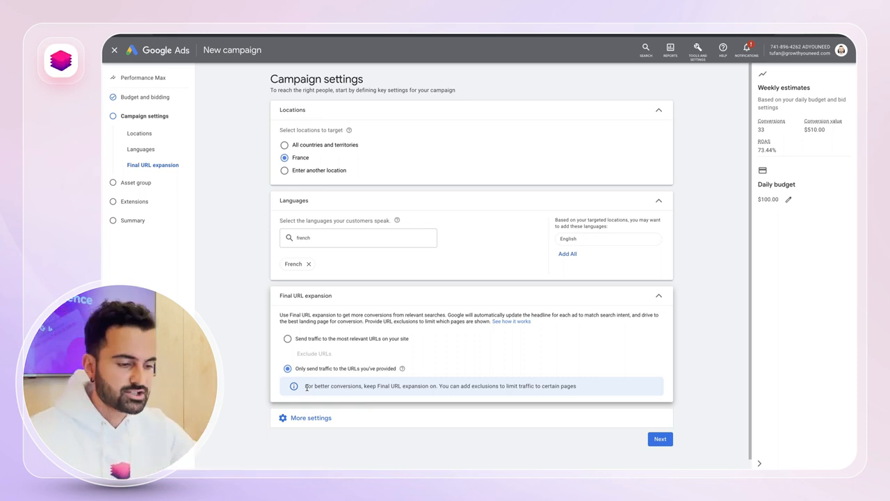
click(657, 446)
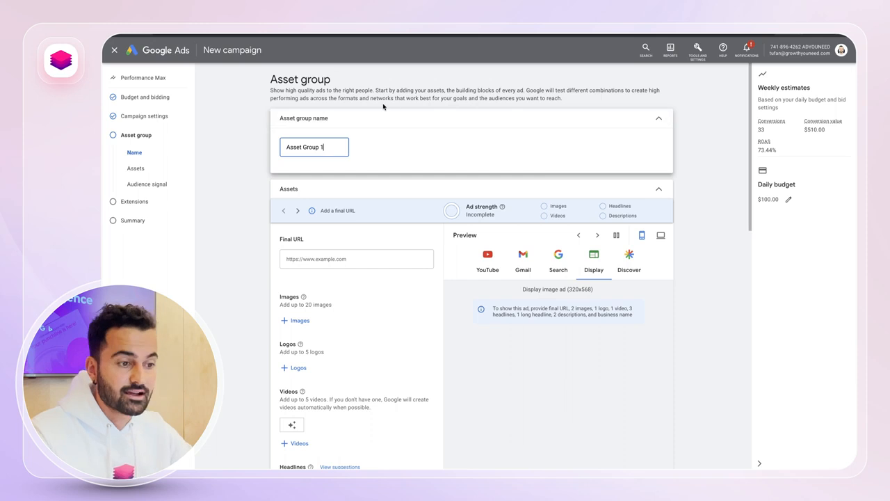
scroll(357, 140, down, 2)
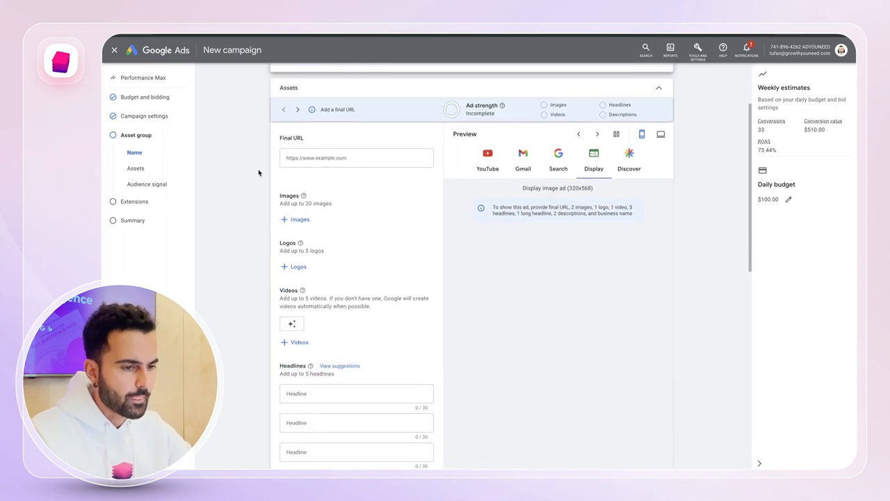
scroll(258, 172, up, 1)
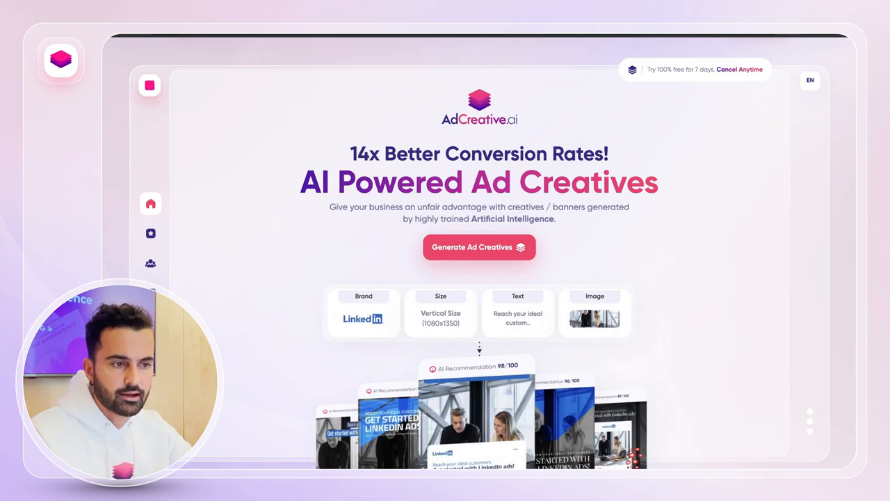
click(337, 34)
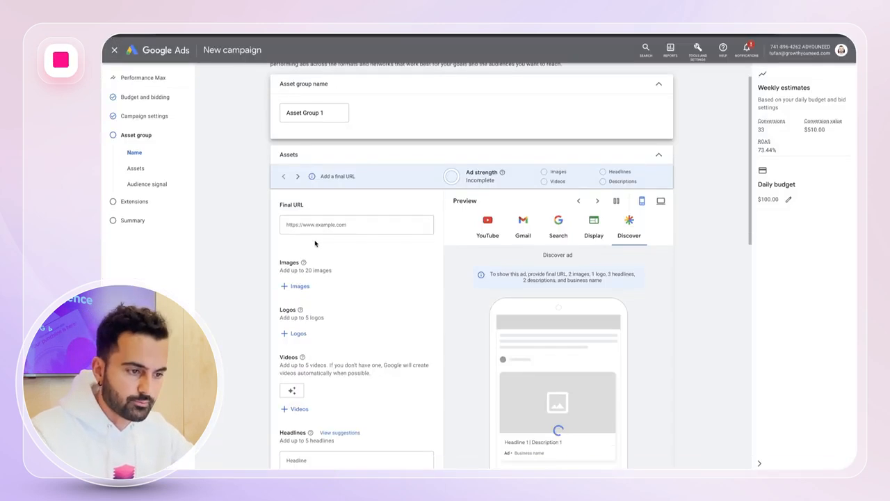
click(313, 230)
text(https://www.adcreative.ai/)
- Review how many images, logos and videos the asset group accepts
scroll(245, 229, down, 2)
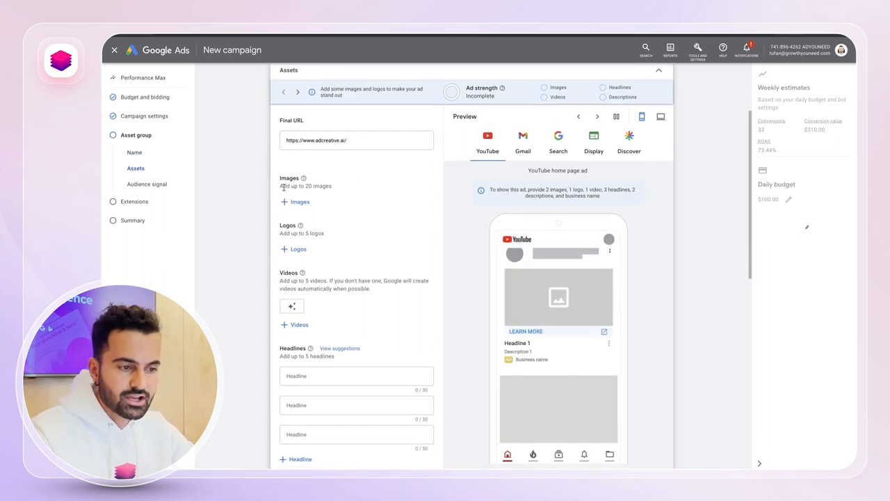
drag(283, 186, 325, 187)
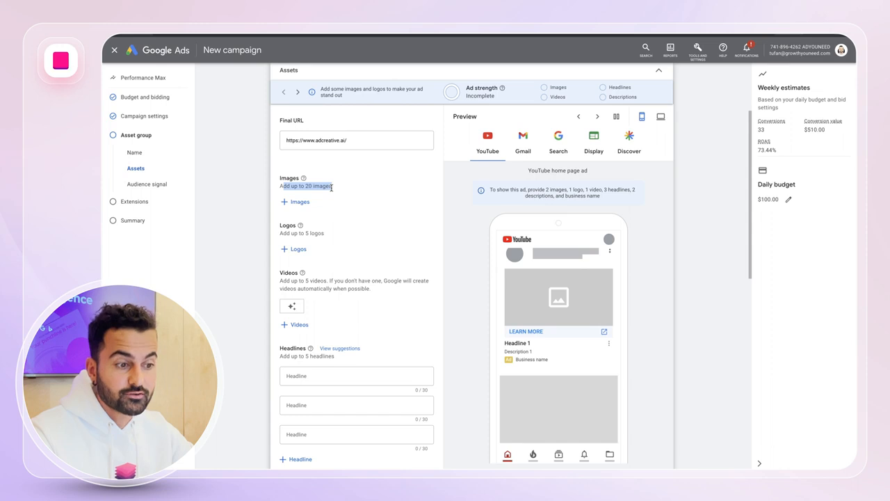
scroll(332, 191, down, 1)
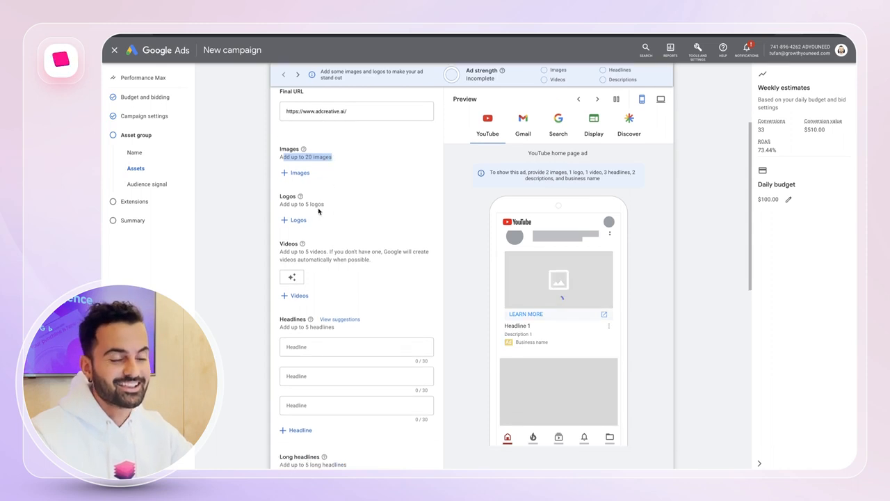
drag(300, 203, 323, 210)
scroll(321, 204, down, 1)
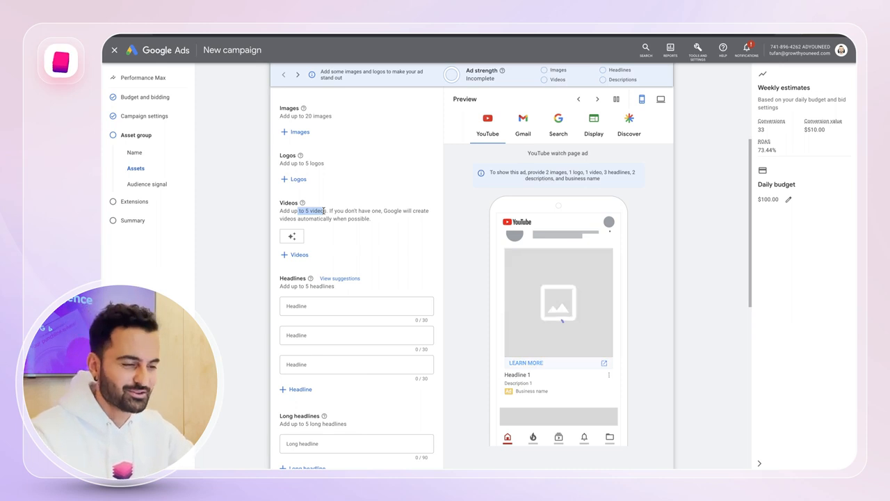
- Review the asset group's headline, long headline, description, call to action and business name fields and their limits
scroll(323, 210, down, 2)
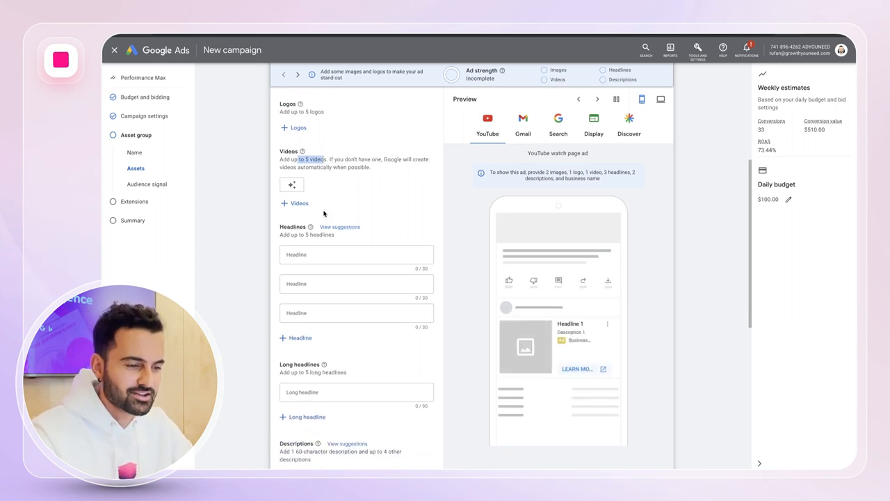
scroll(324, 214, down, 3)
scroll(324, 214, down, 5)
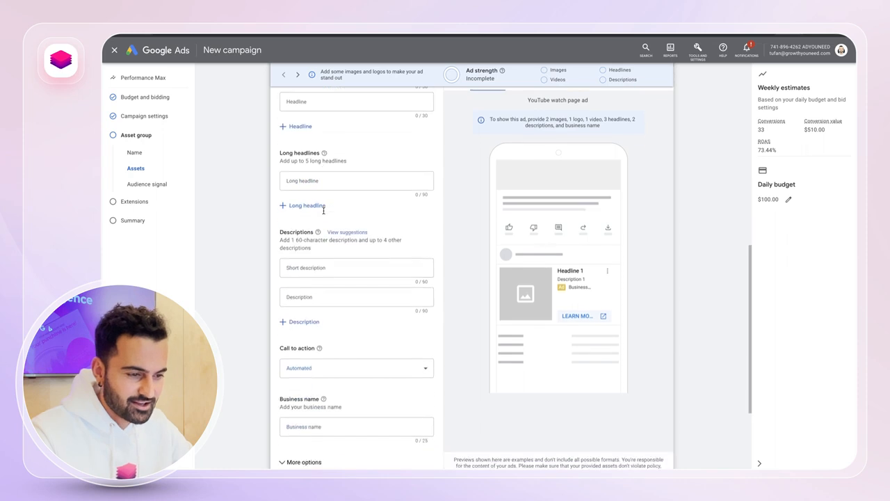
scroll(324, 212, up, 5)
scroll(324, 213, down, 3)
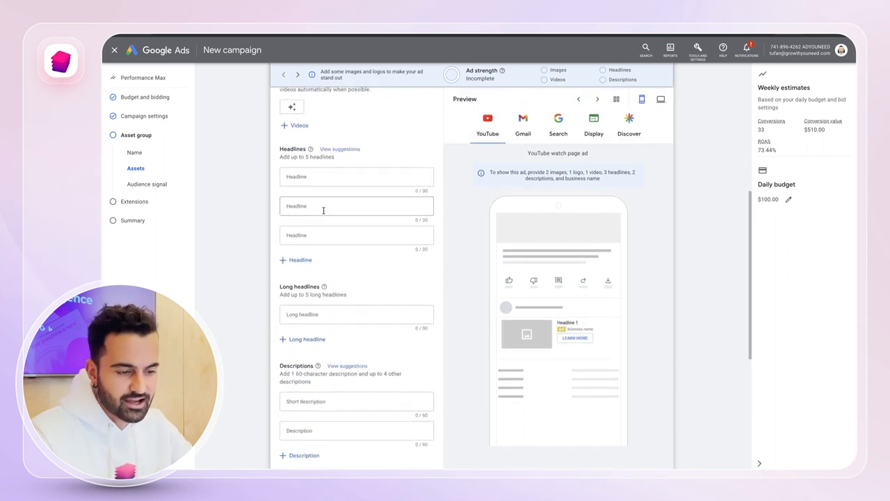
scroll(323, 213, up, 10)
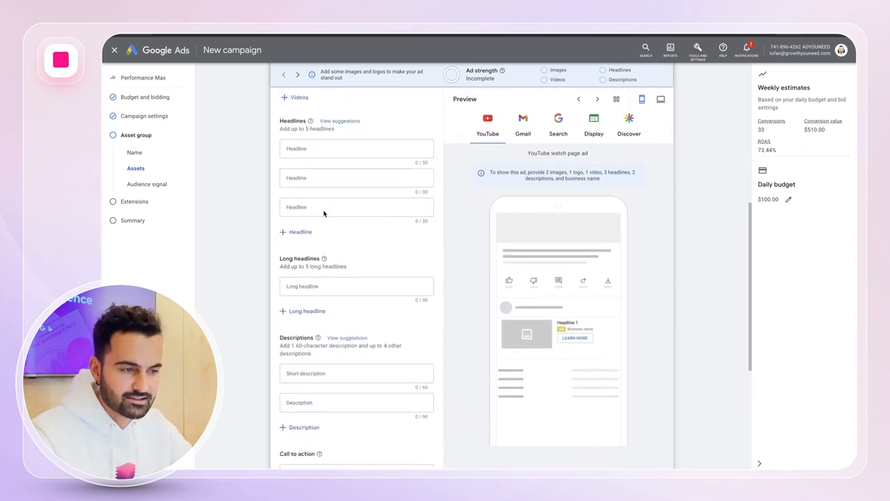
scroll(229, 240, down, 3)
scroll(228, 240, up, 3)
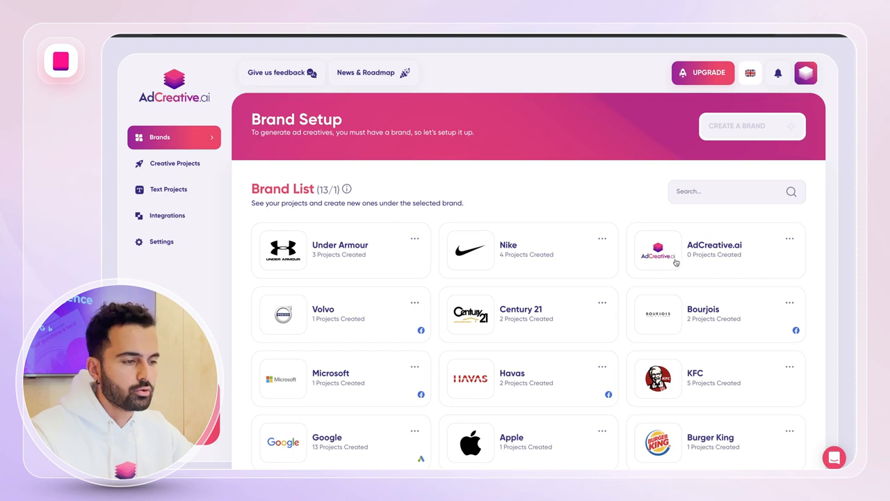
- Switch to AdCreative.ai and start a new creative project under the AdCreative.ai brand, keeping the Post Size (1080x1080) format
click(672, 260)
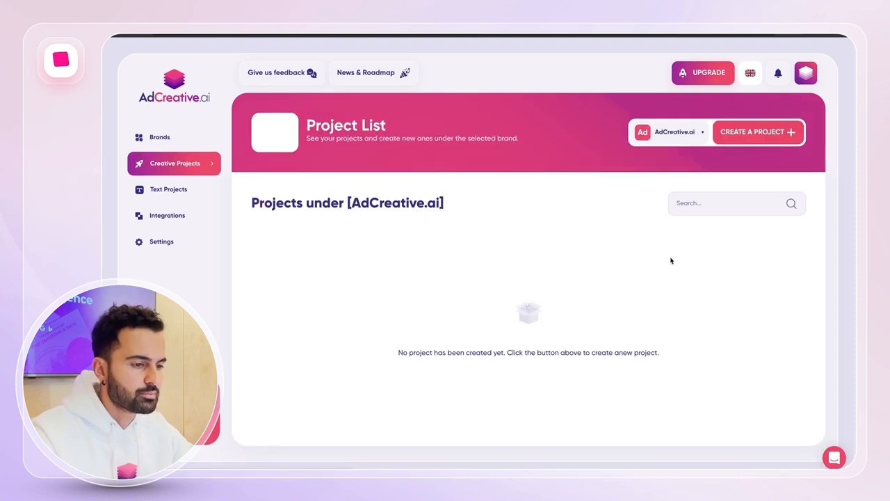
click(764, 132)
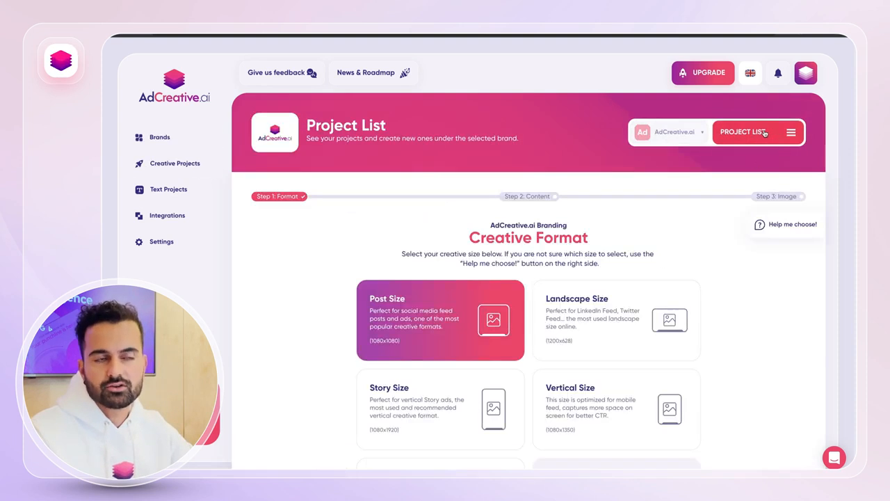
scroll(522, 221, down, 3)
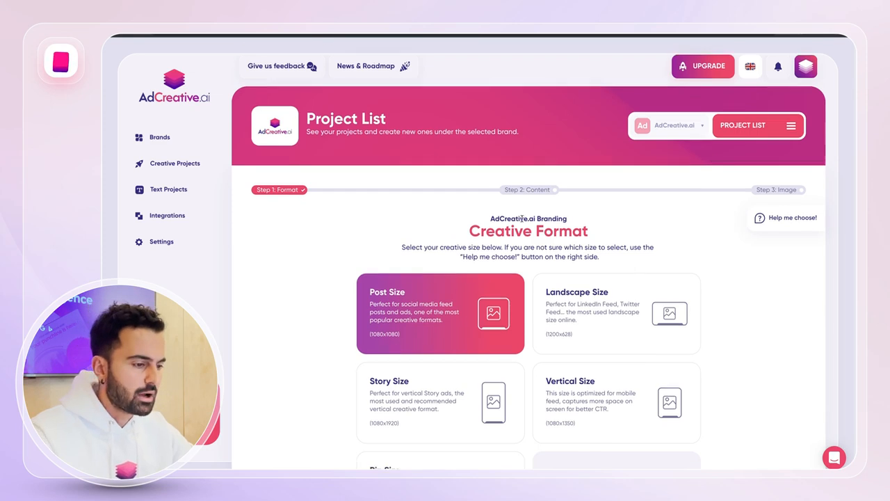
scroll(469, 247, down, 1)
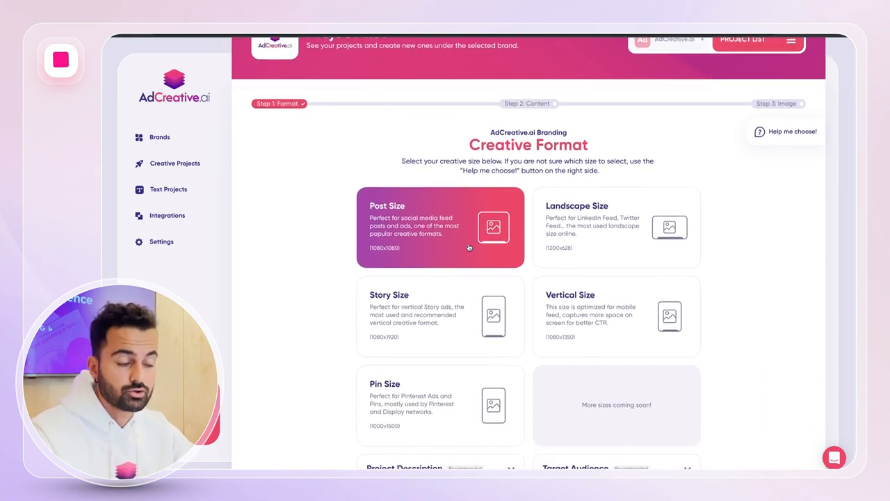
scroll(429, 212, down, 3)
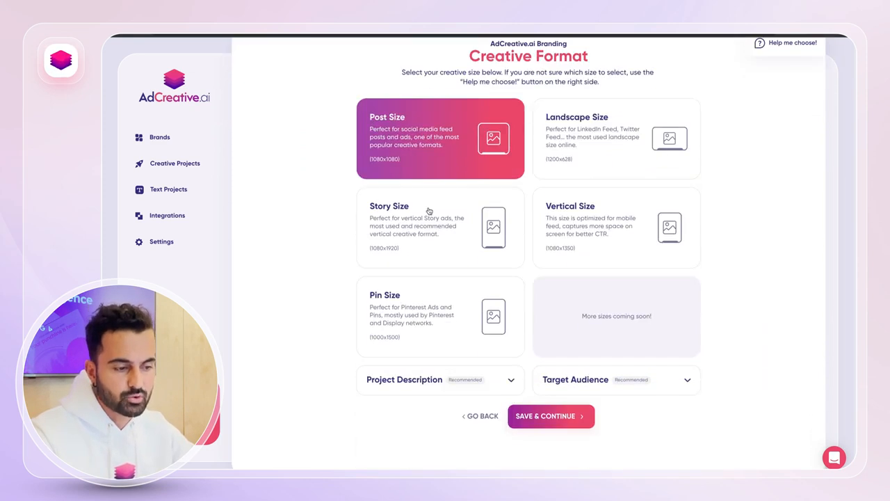
- Enter the project description "AdCreative.ai is a saas platform that allows you to generate performance max campaign creatives in a matter of minutes."
click(418, 386)
click(406, 426)
text(A)
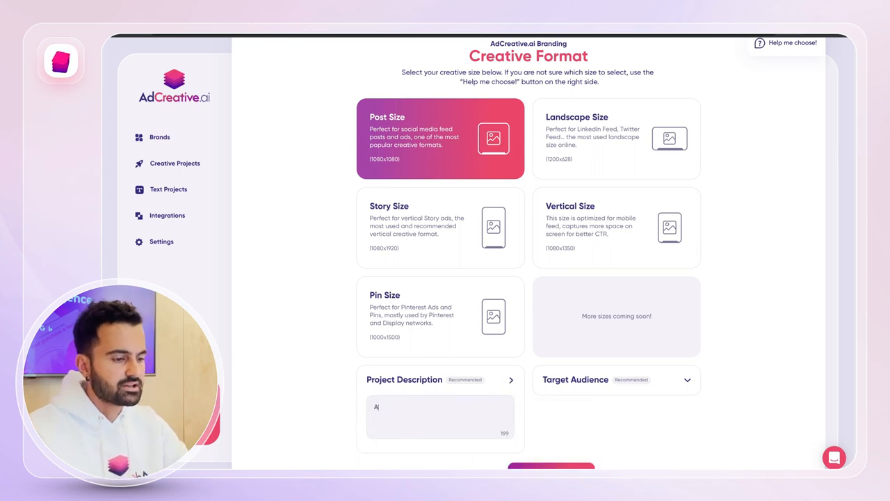
text(dCreative.ai is )
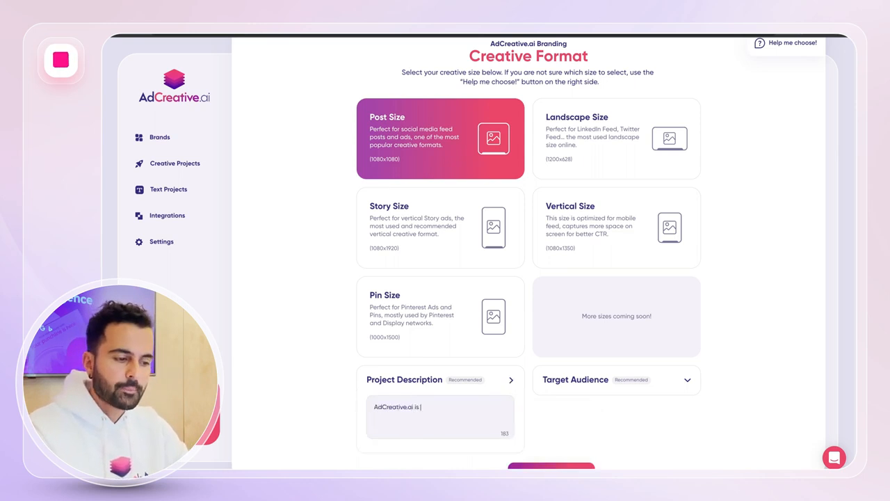
text(a saas platfo)
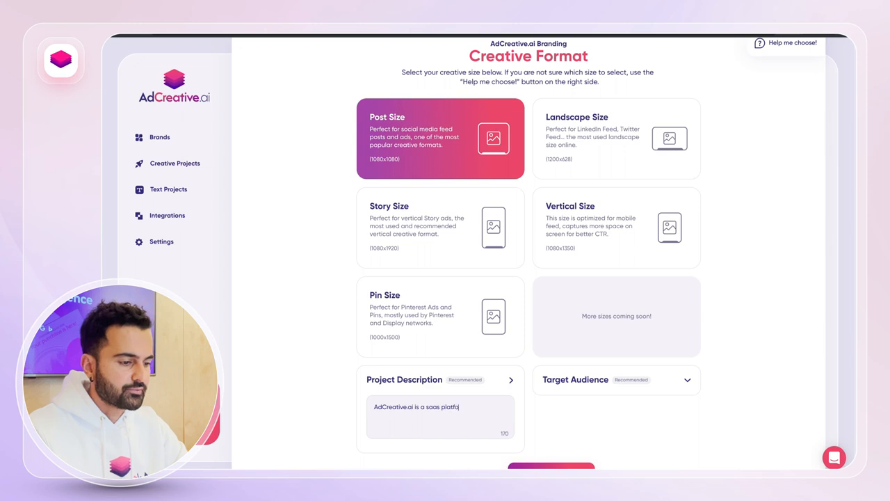
text(rm that allows yo)
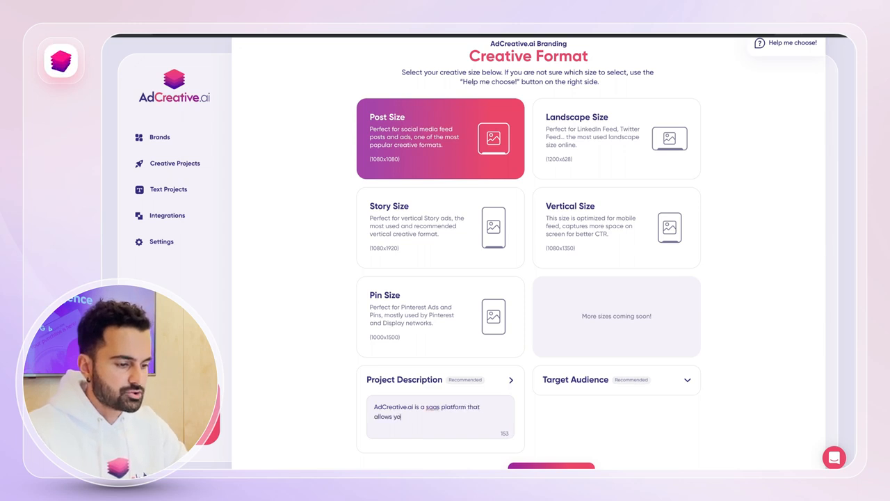
text(u to generate perform)
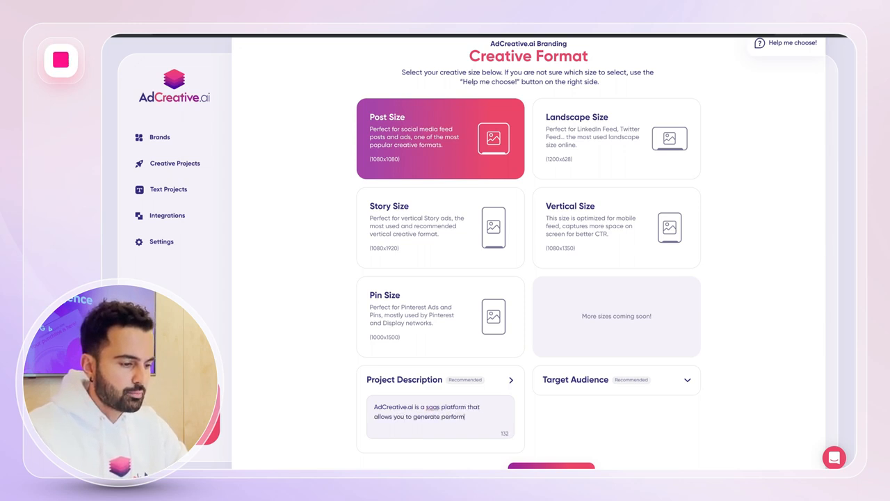
text(ance max campaign)
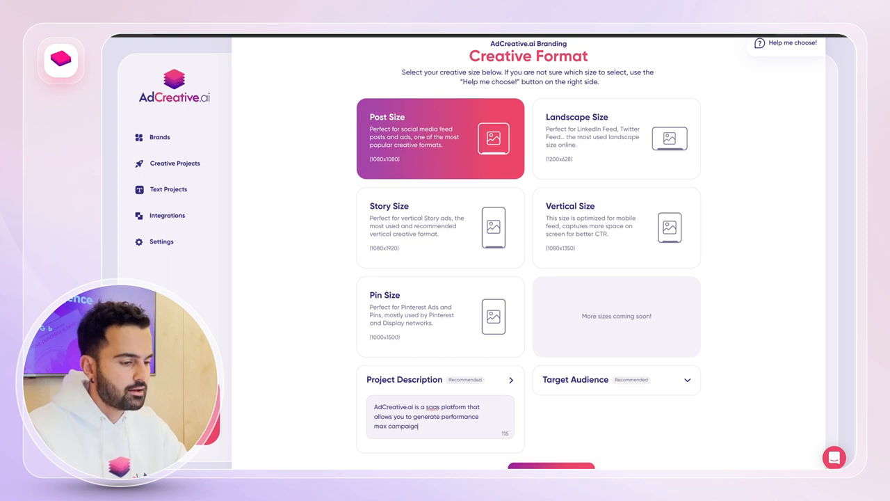
text( creatives)
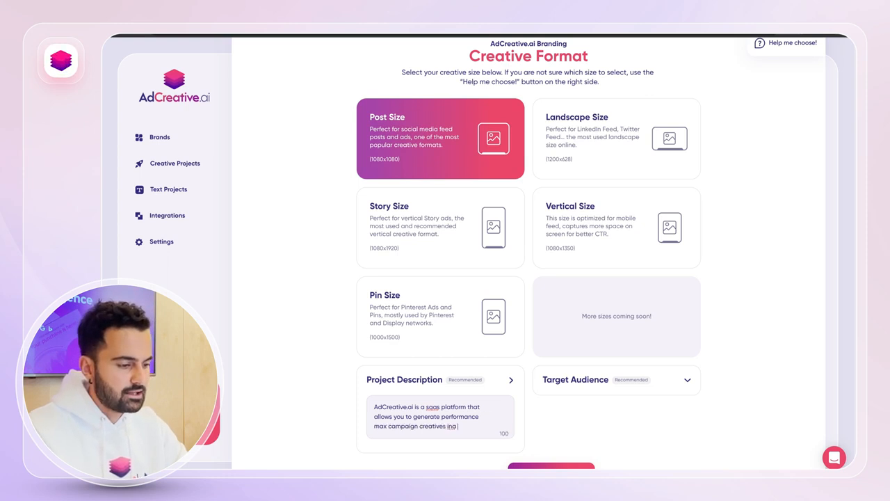
text( in a matter of minutes.)
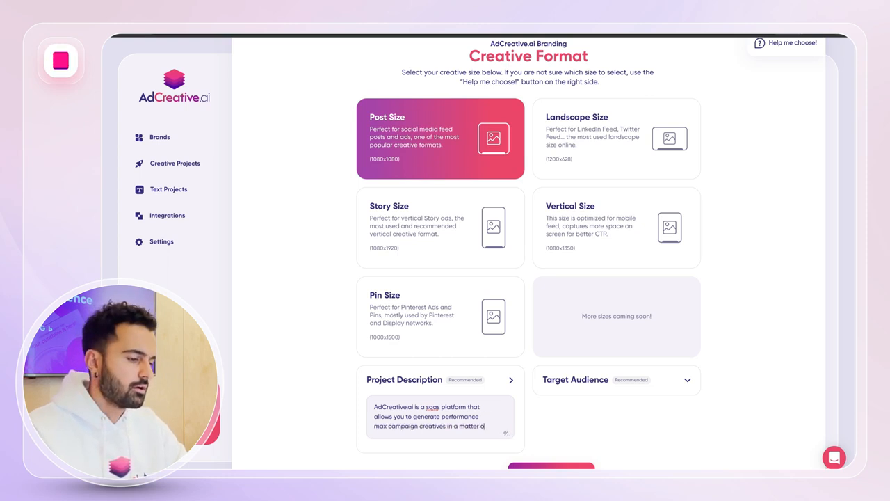
- Set the project's target audience to "advertisers" and save the format step to continue to the content
click(574, 384)
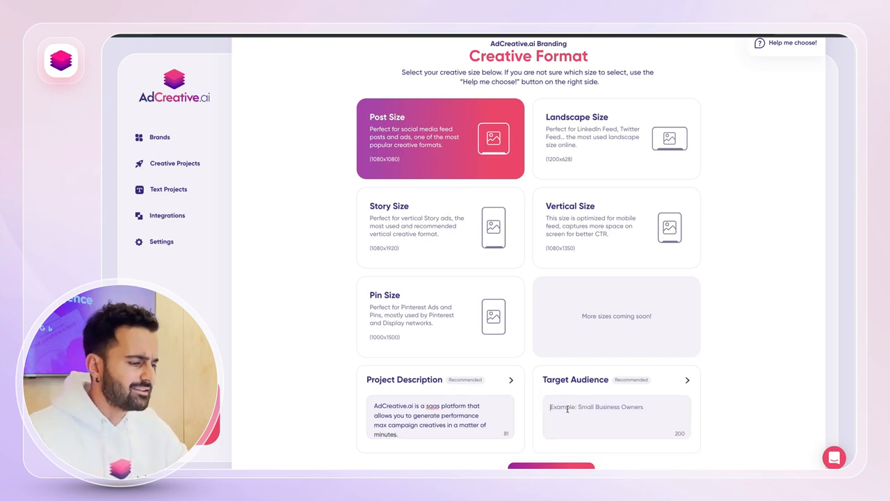
text(targe)
key(BackSpace)
key(BackSpace)
key(BackSpace)
key(BackSpace)
key(BackSpace)
text(advertisers)
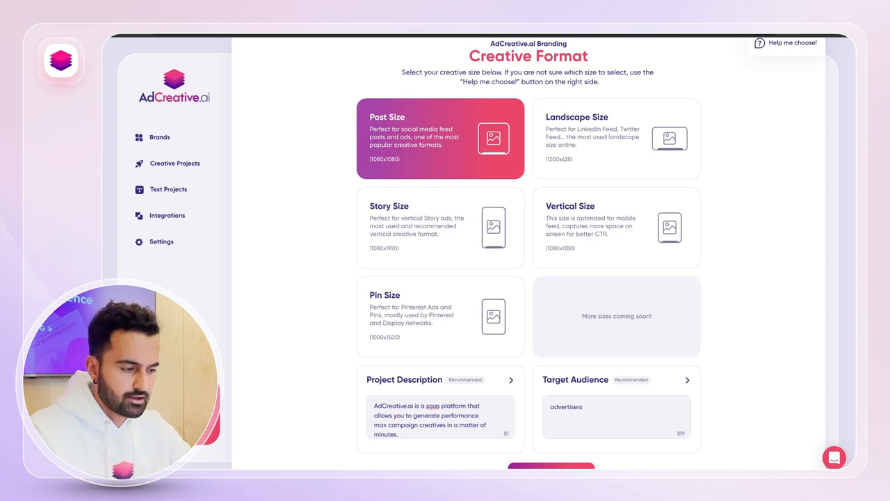
click(551, 465)
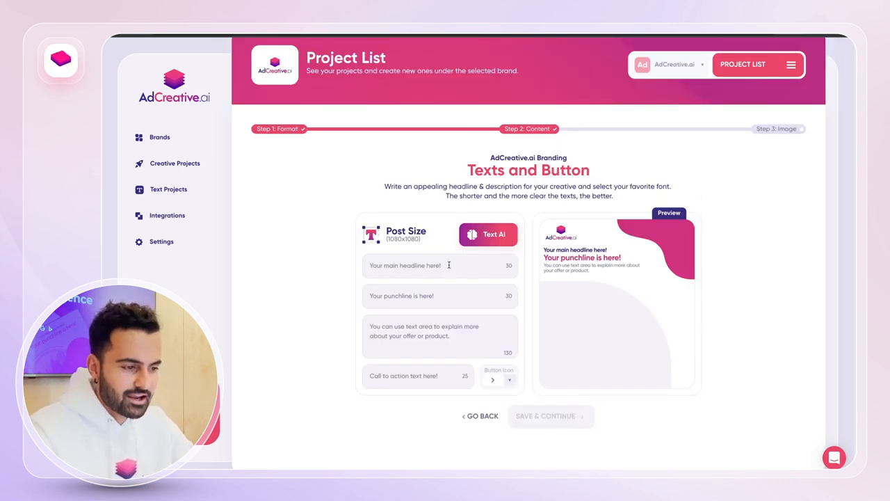
- Generate the creative's texts with Text AI and shorten the main headline to "The Future of Advertising"
click(503, 243)
click(497, 260)
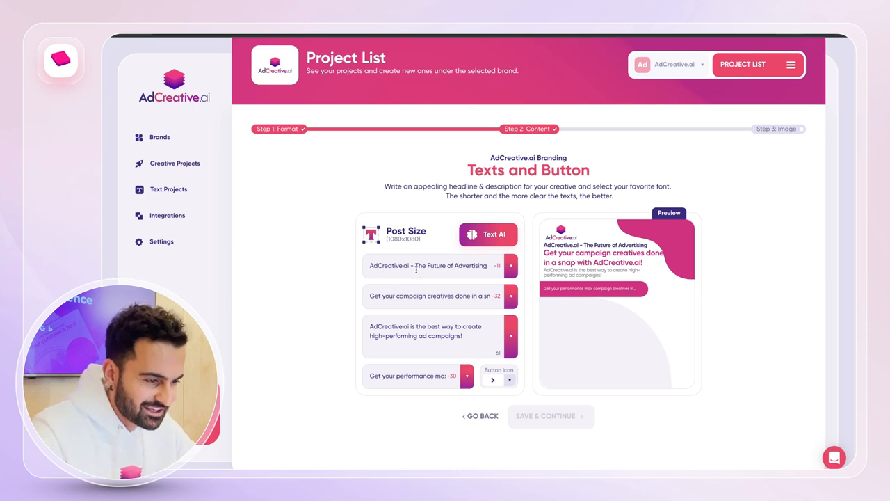
drag(416, 268, 344, 271)
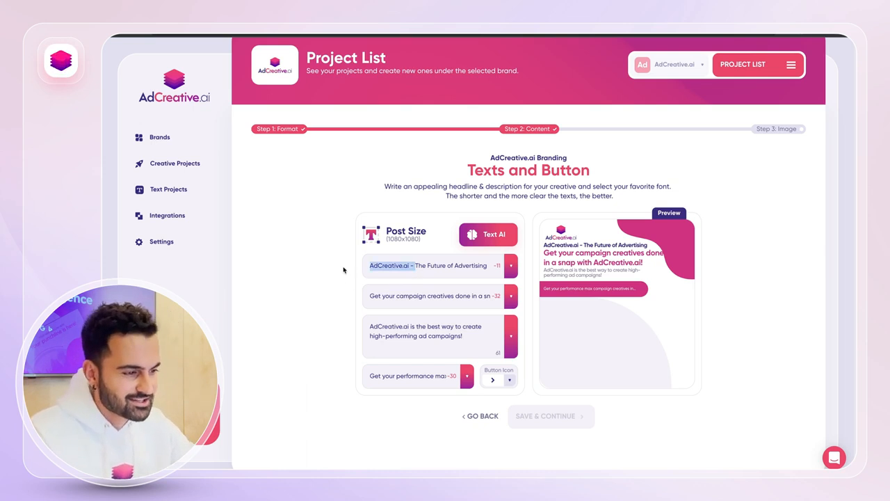
key(BackSpace)
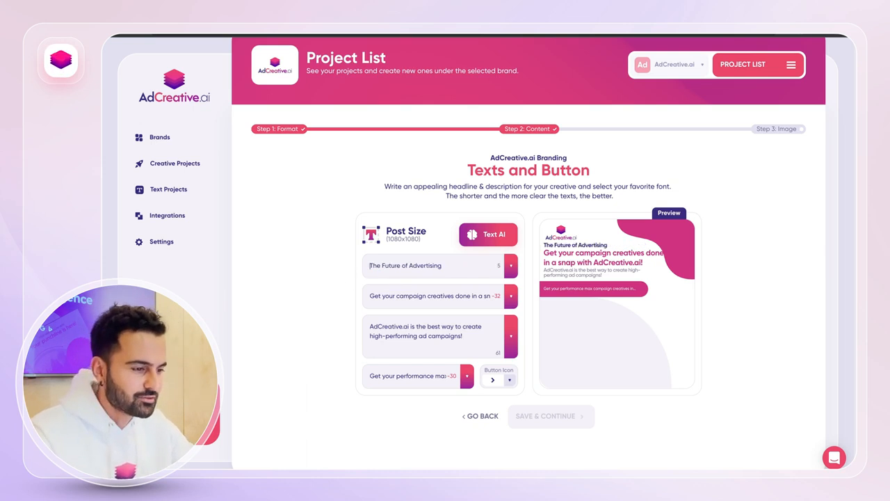
- Replace the punchline with the suggestion "AdCreative.ai - the fastest way to create campaign creatives!"
click(512, 299)
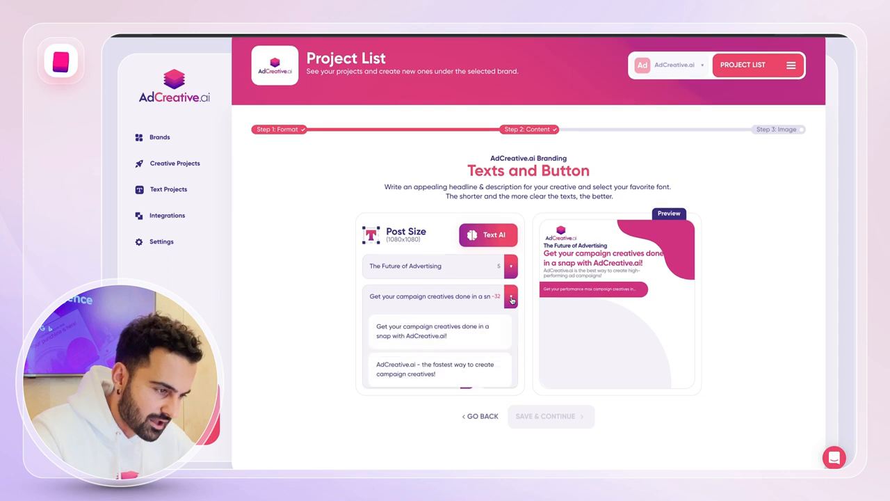
scroll(463, 336, down, 2)
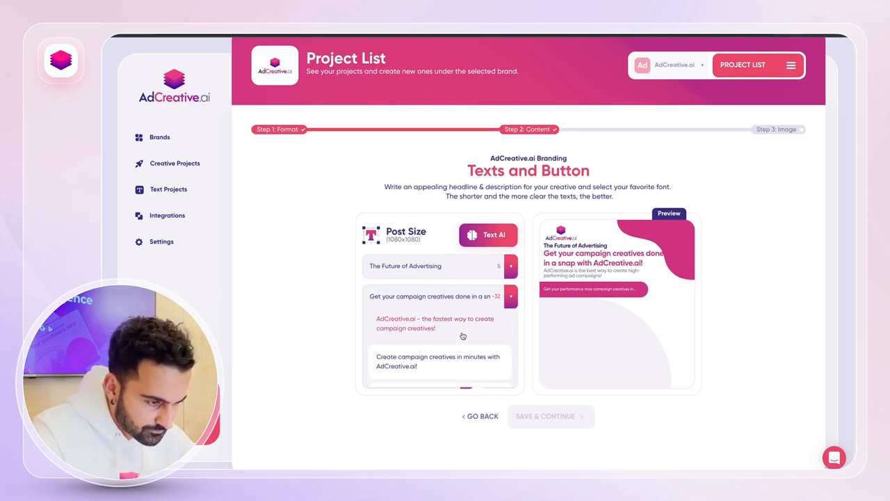
click(463, 336)
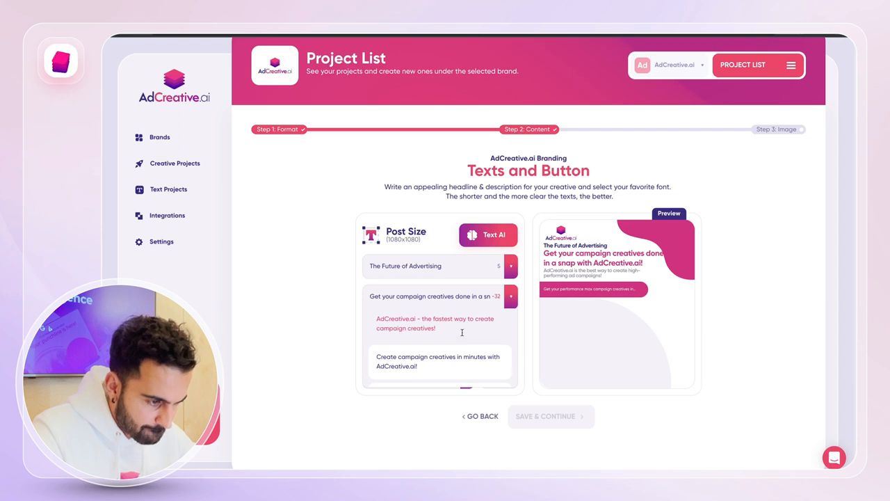
drag(418, 298, 261, 329)
click(249, 328)
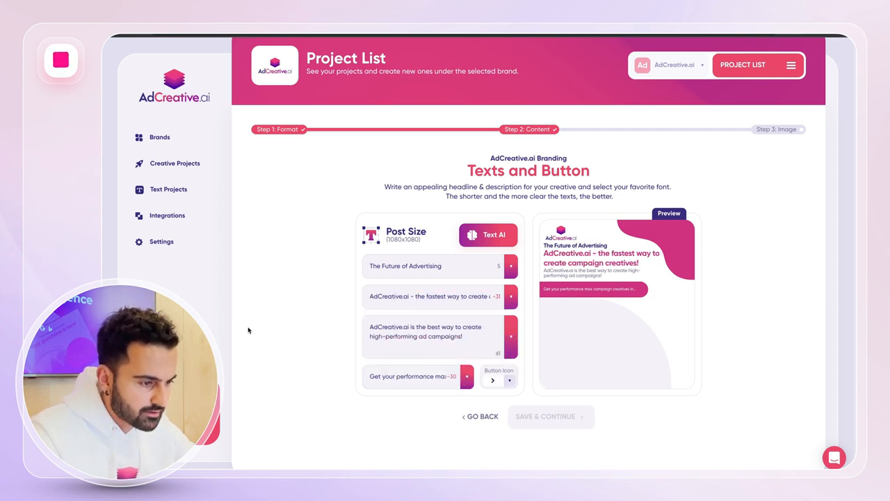
- Shorten the punchline to "The fastest way to creatives!" so it fits the character limit
mouse_move(417, 295)
mouse_down()
mouse_move(370, 297)
mouse_move(402, 296)
mouse_up()
text(T)
key(alt+shift+Right)
key(alt+shift+Right)
key(alt+shift+Right)
key(alt+shift+Right)
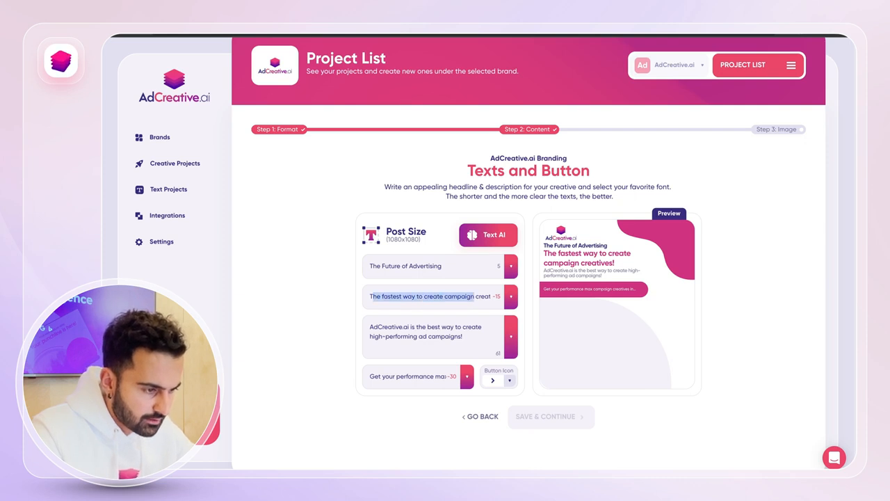
key(Right)
key(alt+shift+Left)
key(BackSpace)
key(BackSpace)
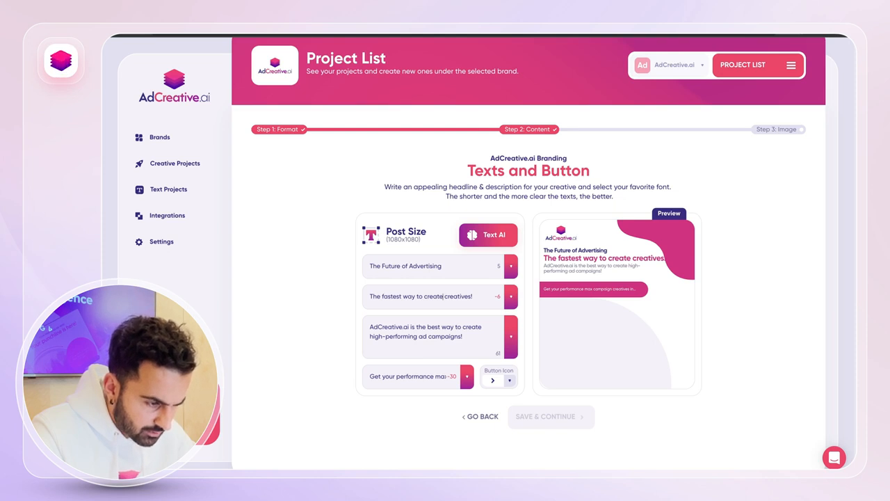
key(alt+shift+Left)
key(BackSpace)
key(BackSpace)
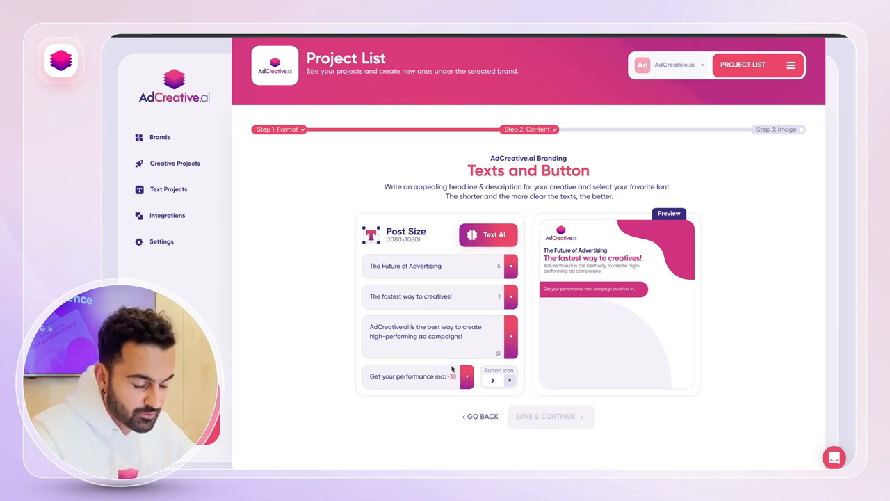
- Replace the generated call to action text with "GET AN OFFER TODAY"
triple_click(432, 380)
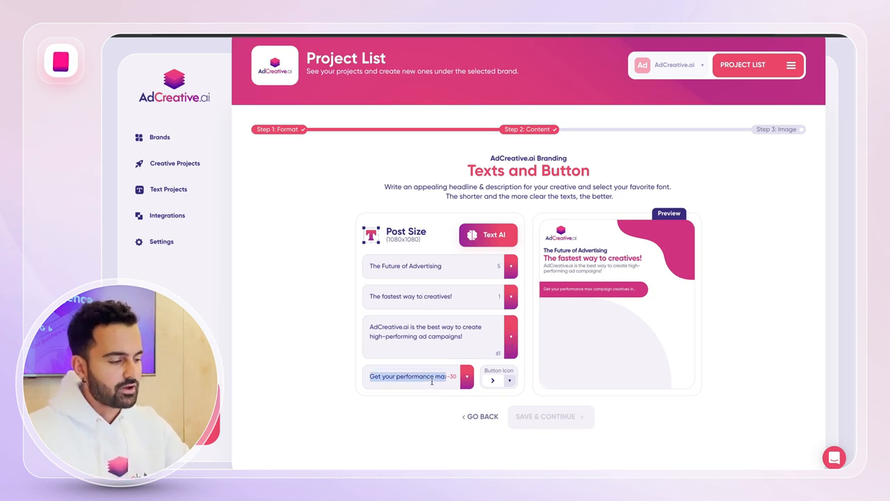
key(BackSpace)
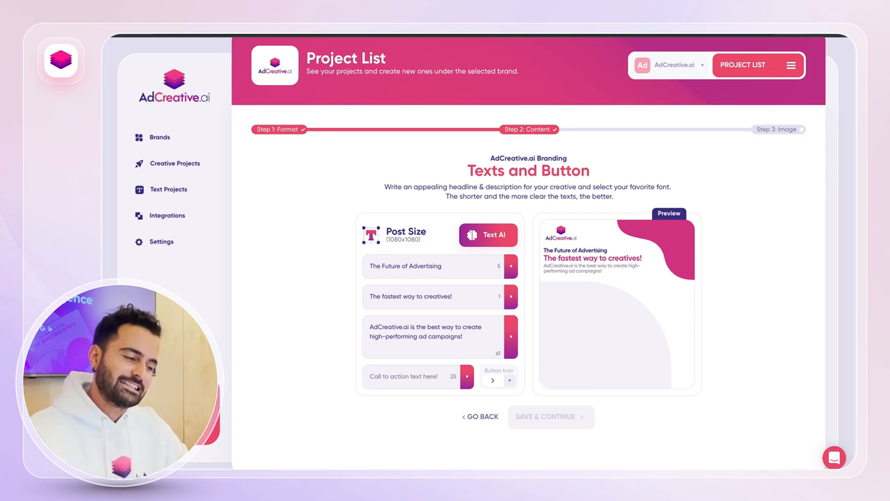
text(GET A)
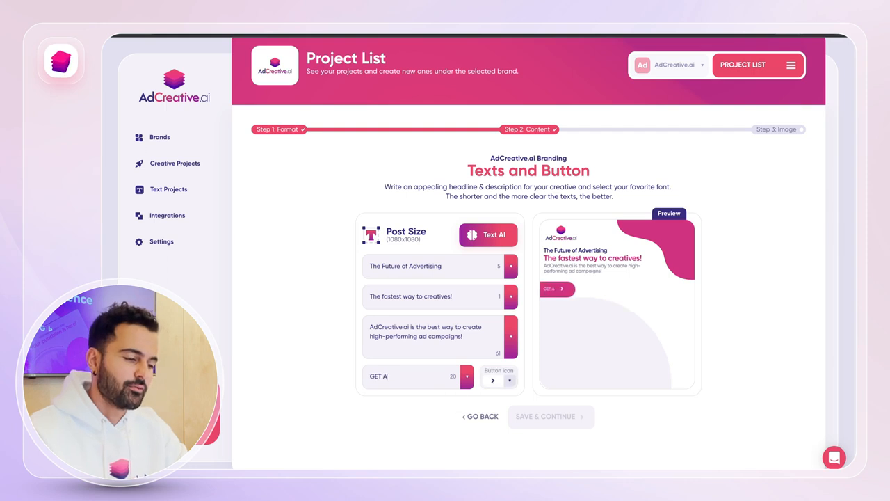
text(N OFFER TODAY)
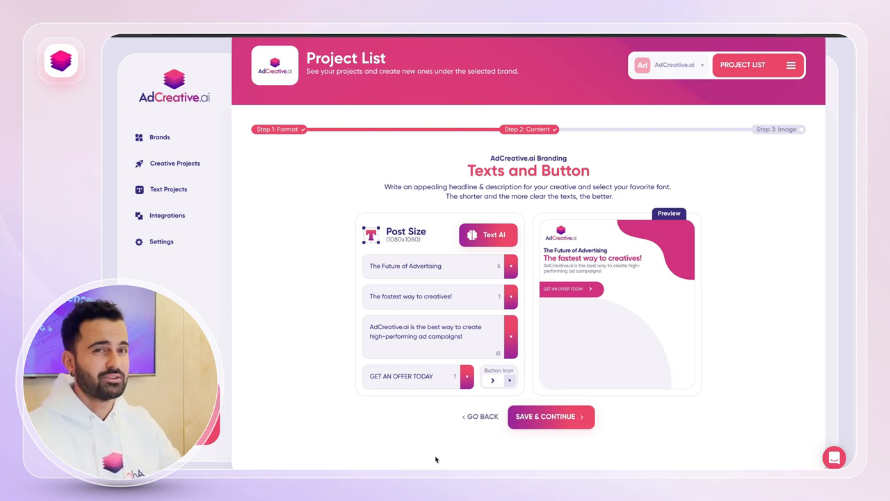
- Save the creative's texts, continue to the product image stage and take a look at the paid Getty Images and iStock search
click(546, 416)
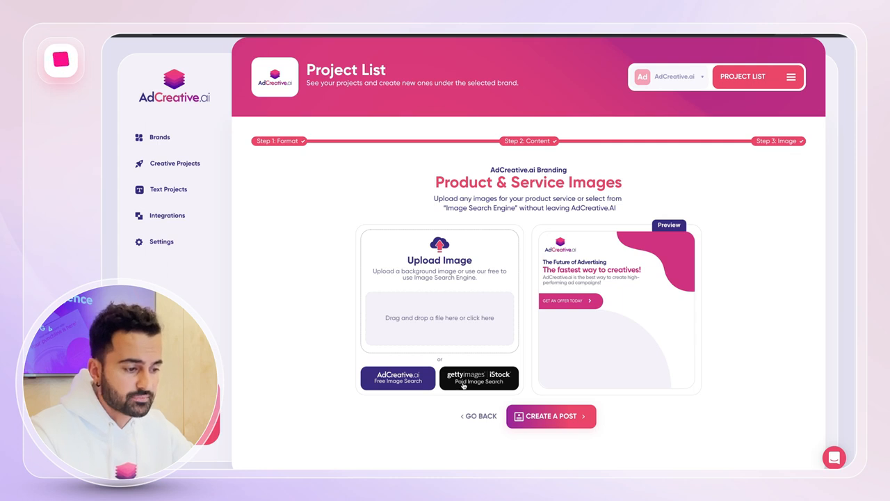
click(463, 386)
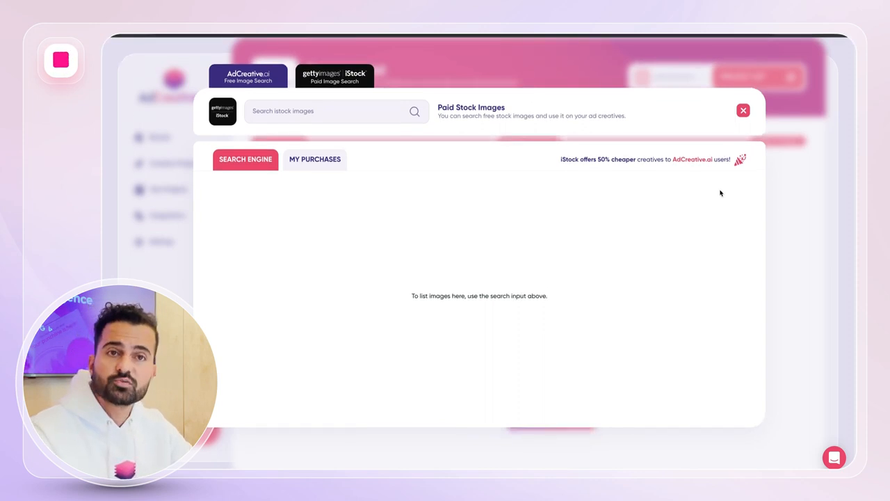
click(744, 113)
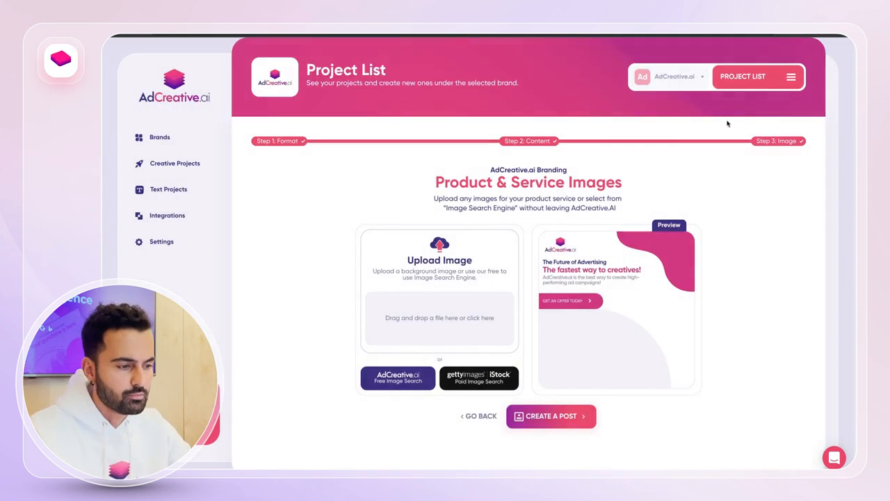
- Search the free stock images for "facebook"
click(402, 384)
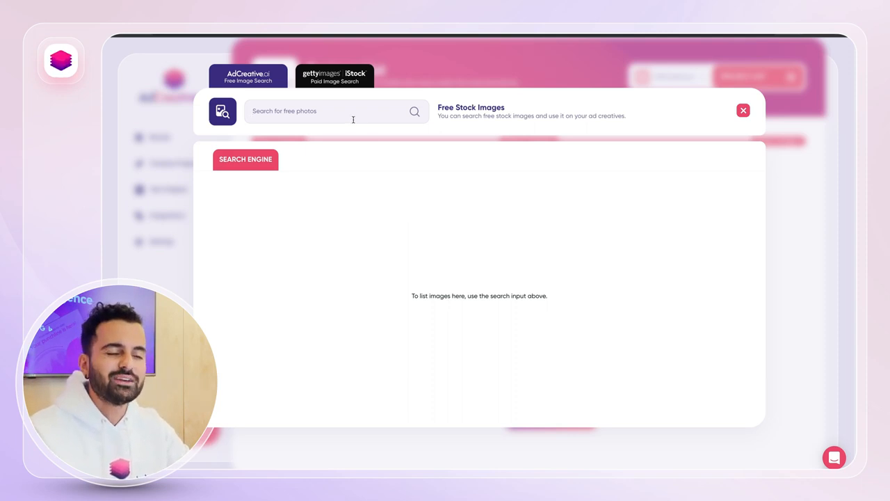
text(facebook)
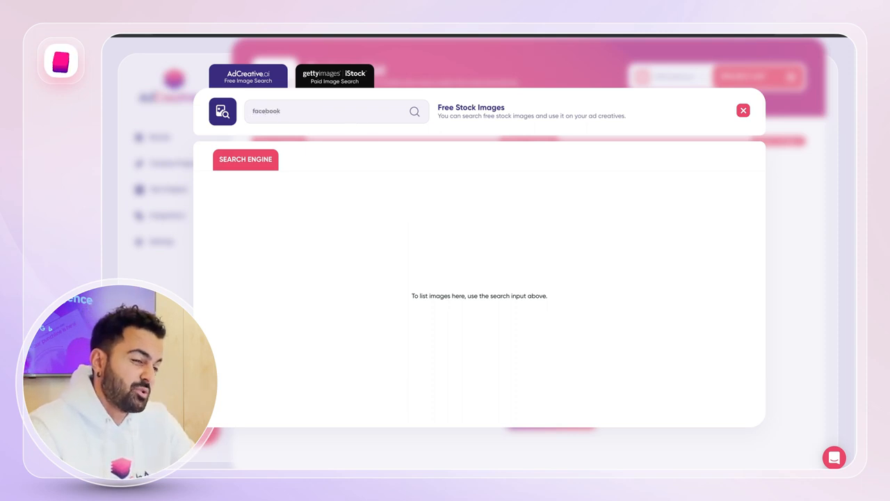
key(Return)
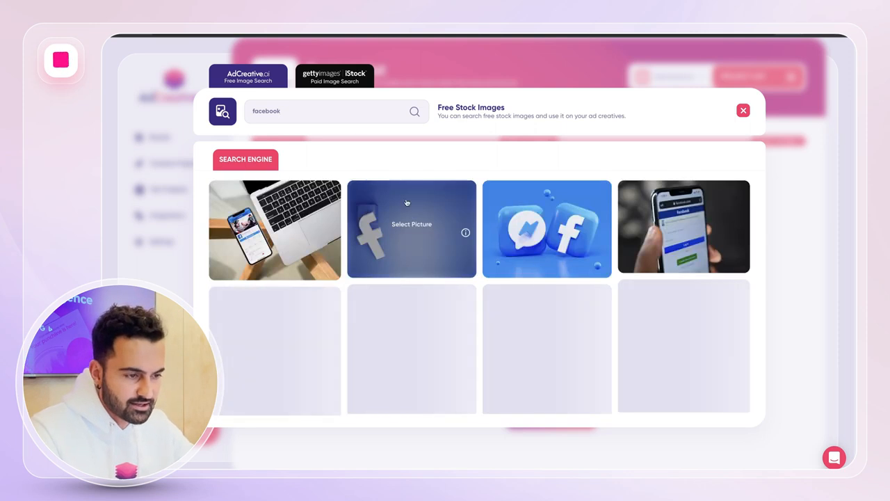
- Search the free stock images for "google" and use the photo of a laptop showing Google, with the crop shifted slightly left
double_click(362, 118)
text(google)
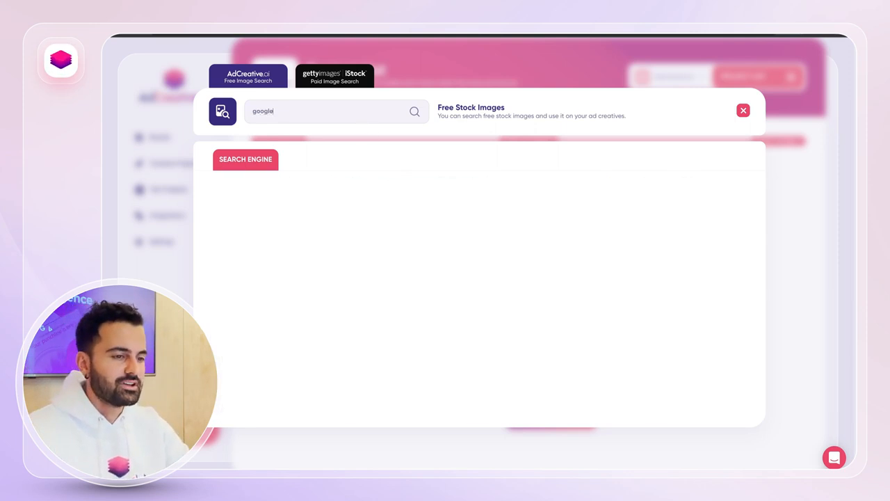
key(Return)
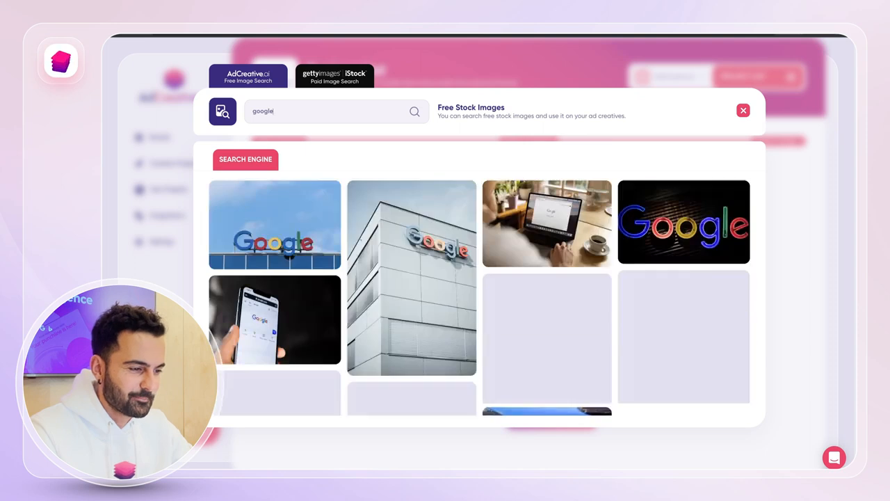
click(499, 203)
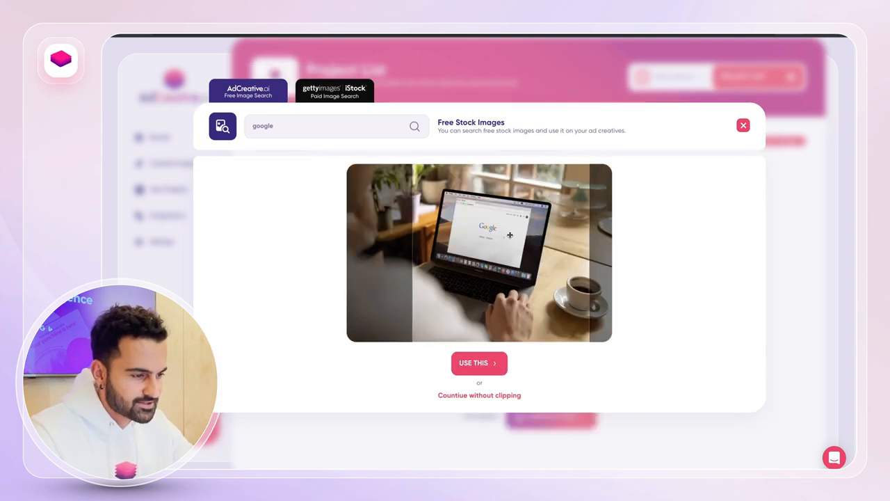
drag(509, 235, 499, 235)
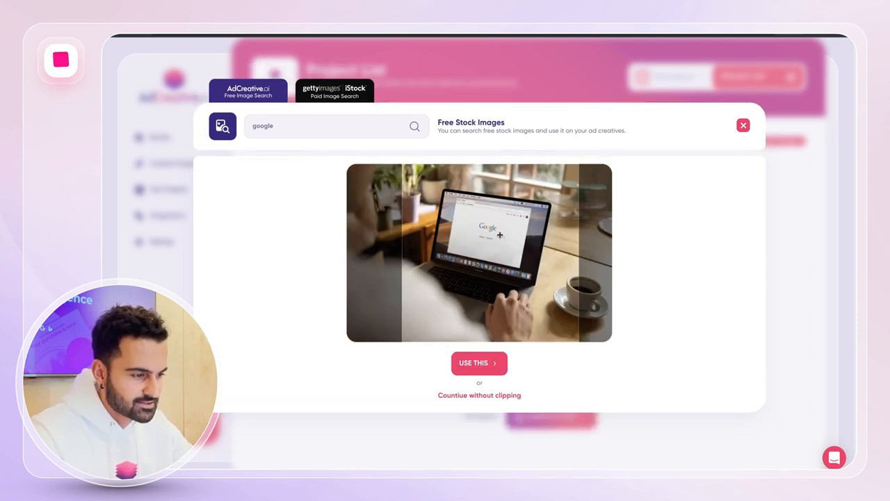
click(472, 367)
- Create the post, saving the project as "Pmax Campaign" and generating its creatives
click(530, 430)
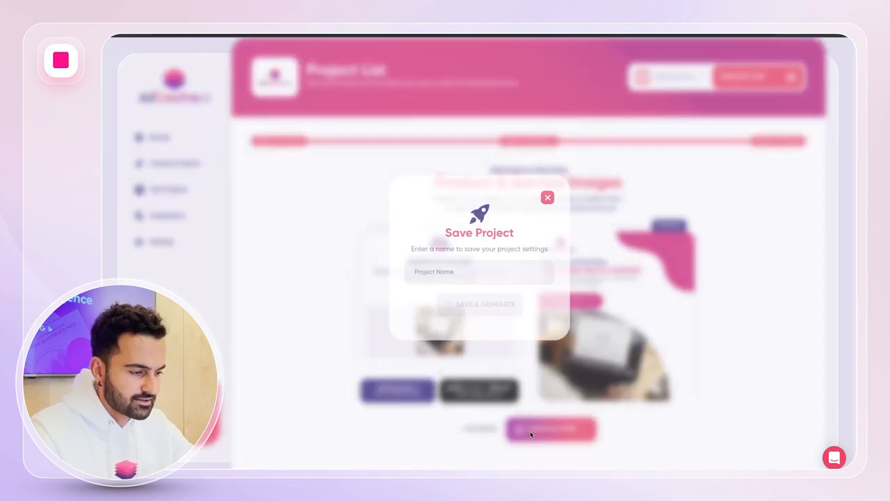
click(459, 271)
text(Pmax)
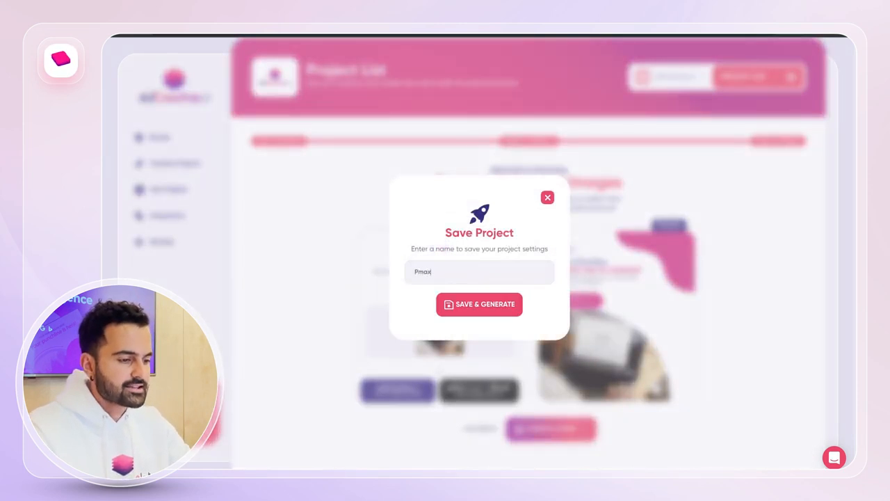
text( Campaign)
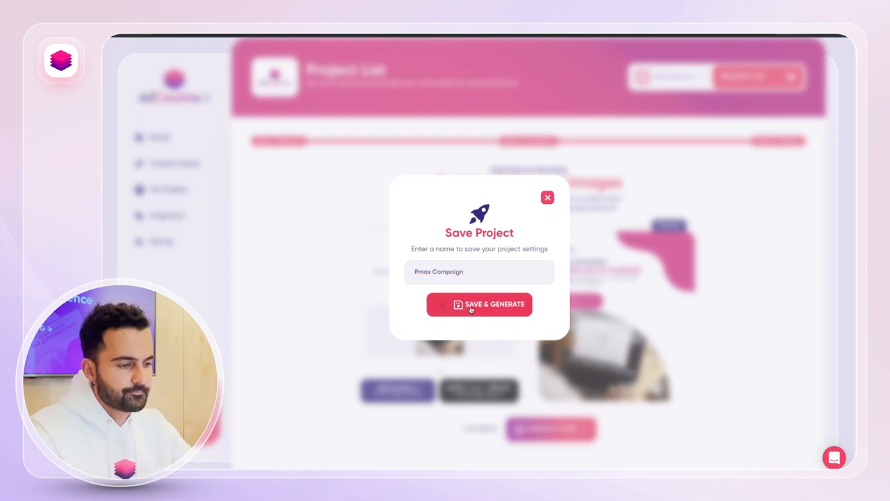
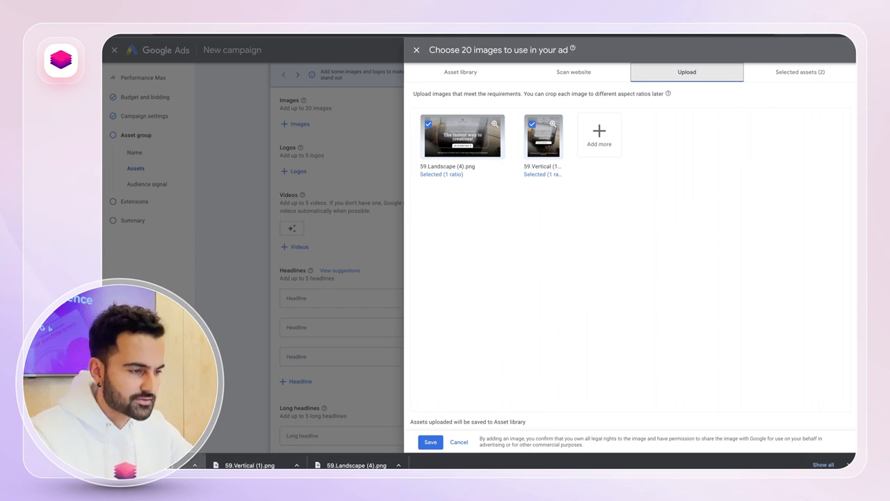
- Upload the downloaded square creative 58.Post (14).png to the asset group's images in Google Ads
drag(188, 464, 525, 249)
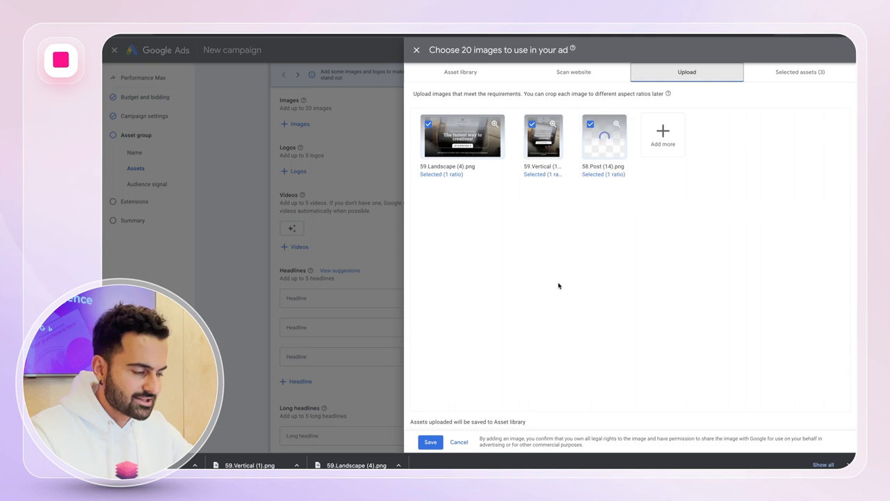
click(430, 442)
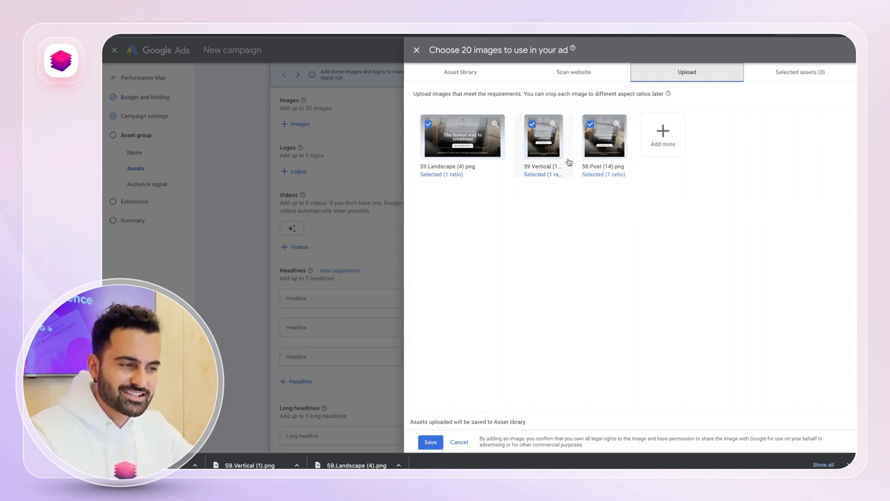
- Check the crop ratios of the landscape, vertical and square creatives, and save the three images to the asset group
click(458, 149)
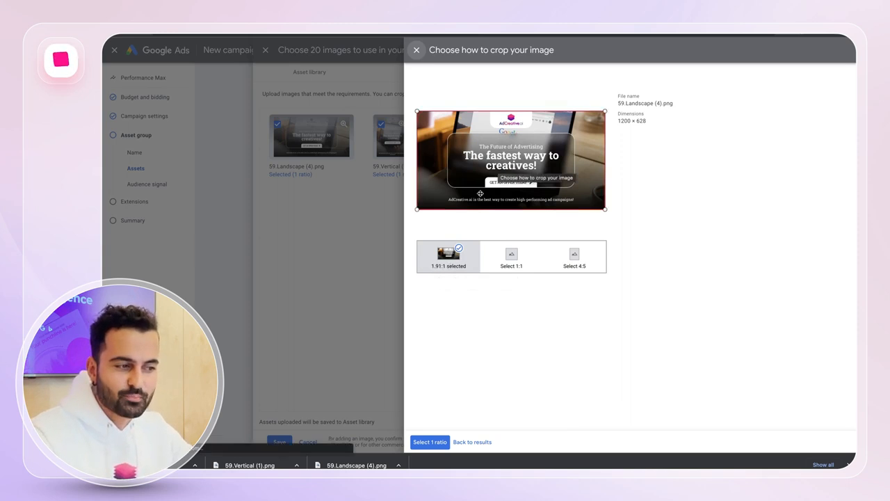
click(353, 240)
click(533, 147)
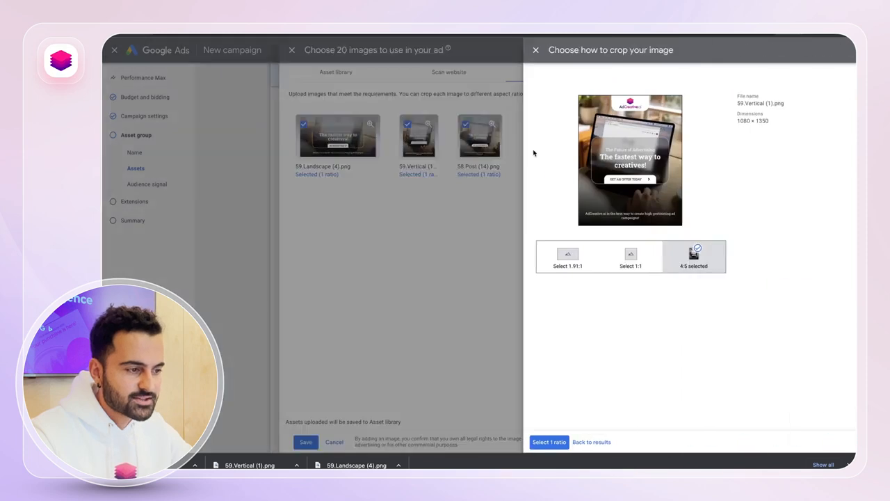
click(379, 271)
click(599, 143)
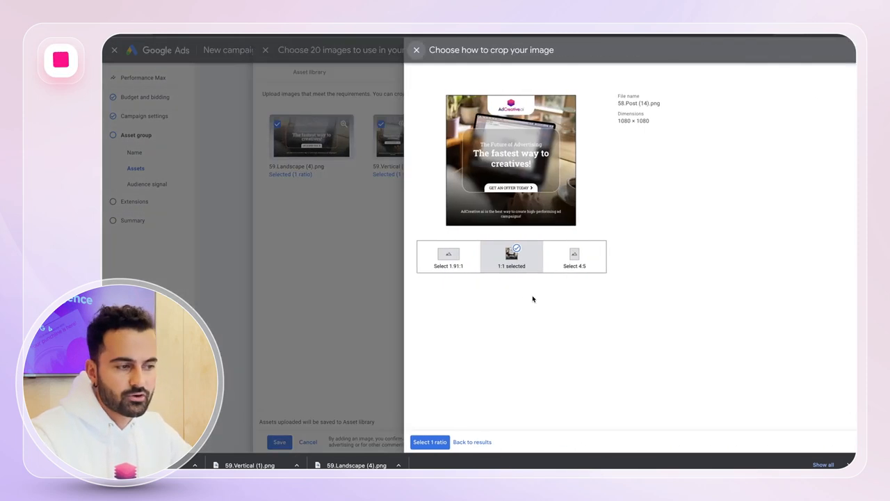
click(389, 278)
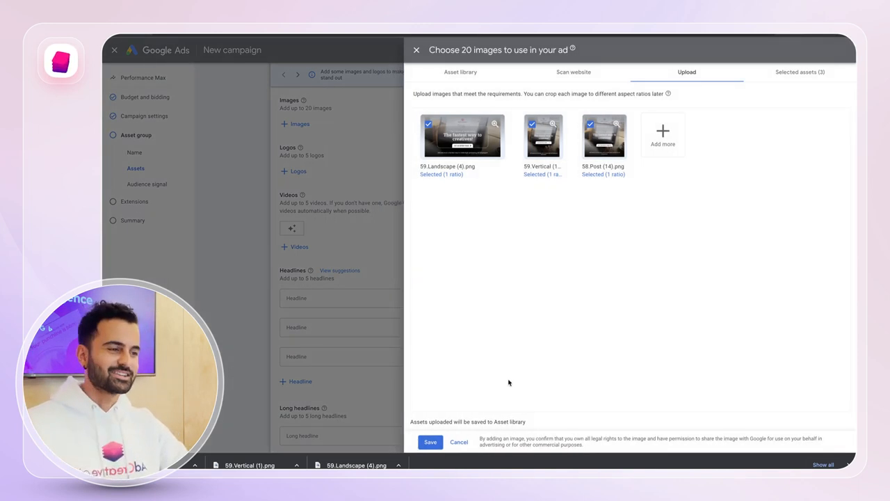
click(431, 445)
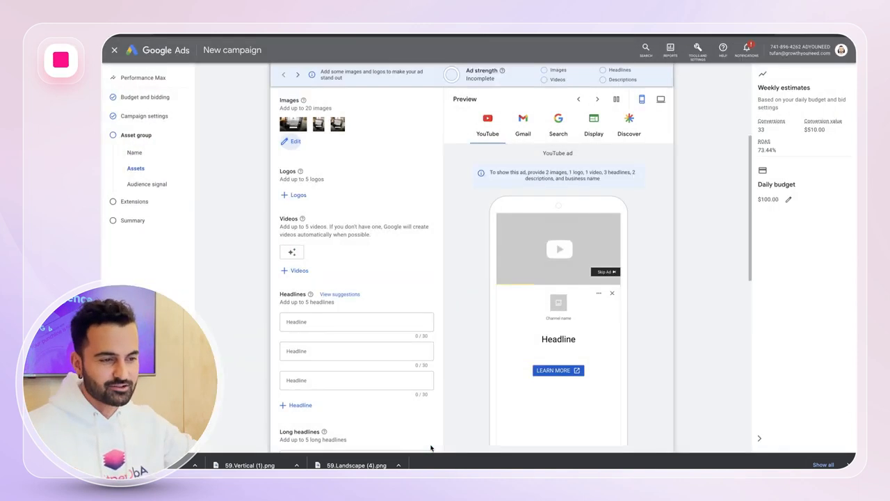
- Add Landscape Logo.png, Square Logo.png and Square Logo 2.png from the asset library as the asset group's logos
click(295, 194)
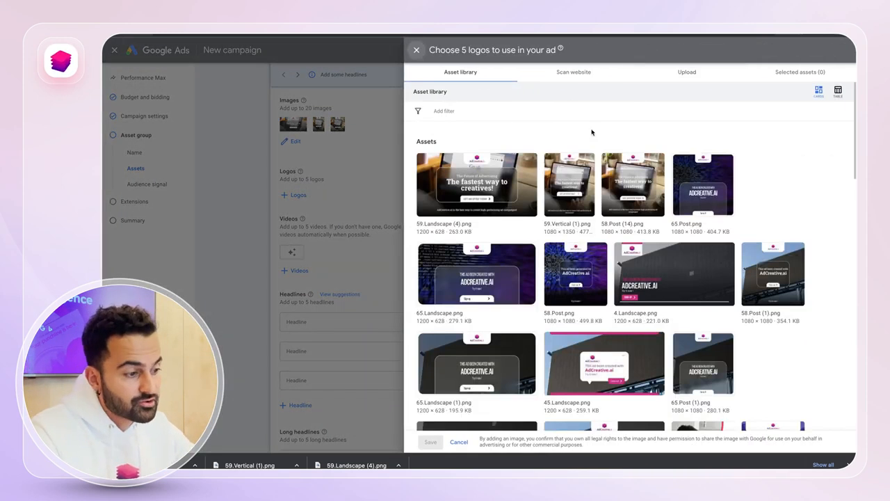
scroll(593, 201, down, 5)
scroll(593, 201, down, 10)
scroll(593, 202, up, 10)
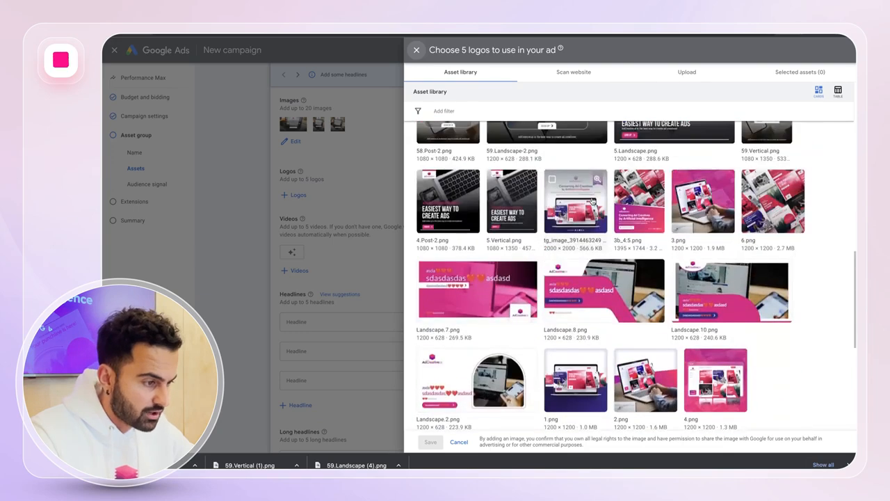
scroll(593, 200, up, 2)
scroll(599, 230, down, 5)
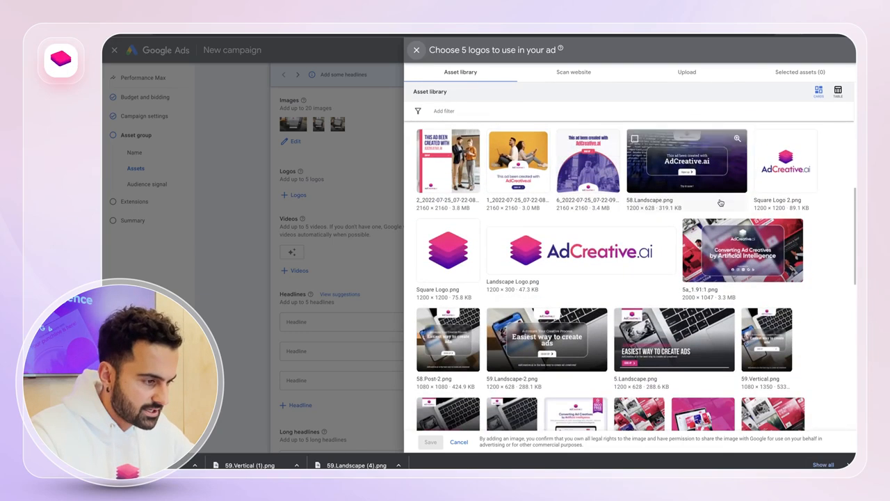
click(596, 244)
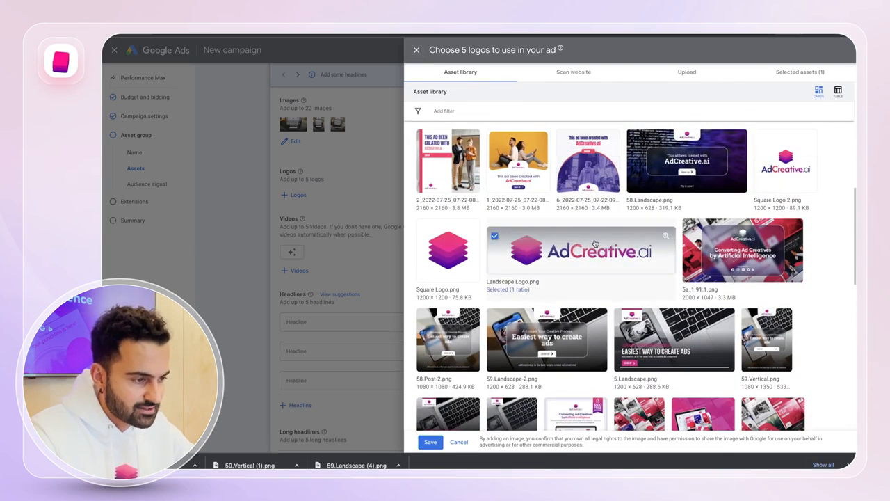
click(449, 240)
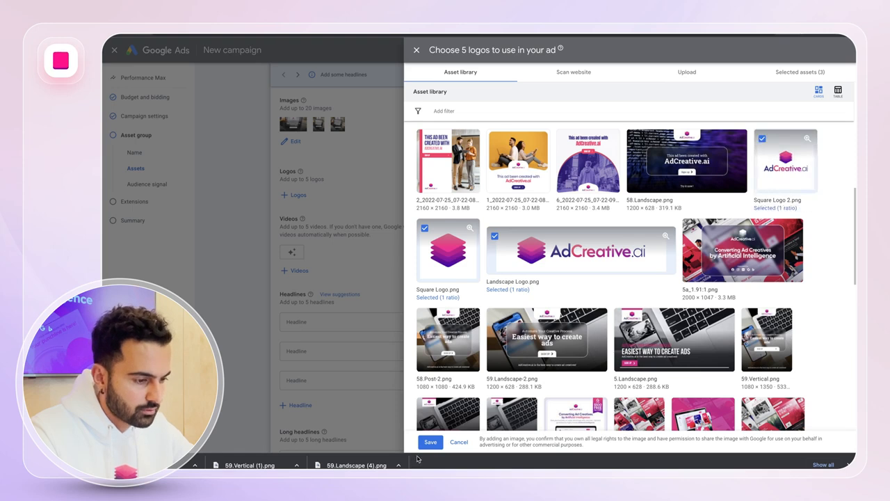
click(430, 443)
- Add the 0:39, 2:34, 28:50 and 2:49 AdCreative AI videos from the asset library to the asset group
scroll(351, 240, down, 2)
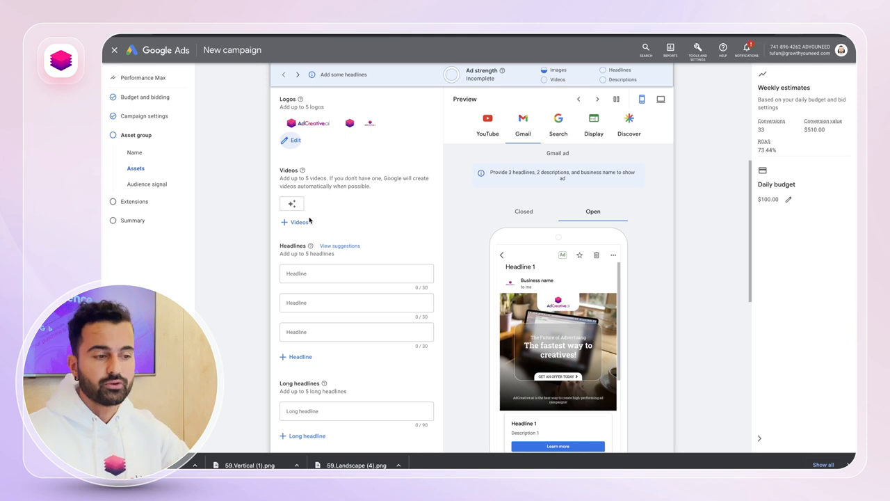
click(298, 223)
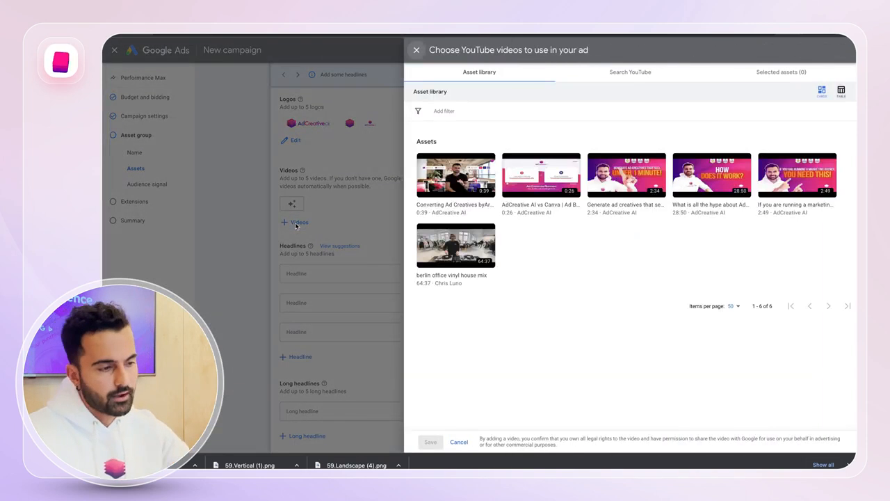
click(441, 195)
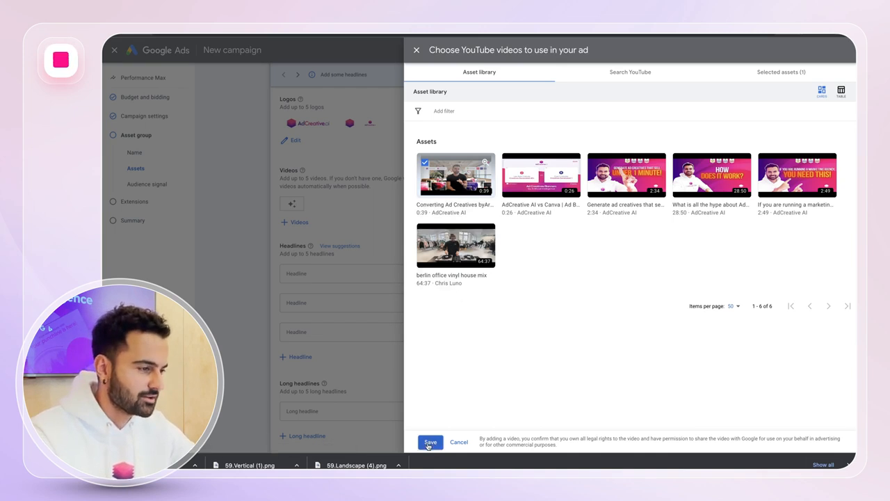
click(635, 184)
click(793, 181)
click(730, 188)
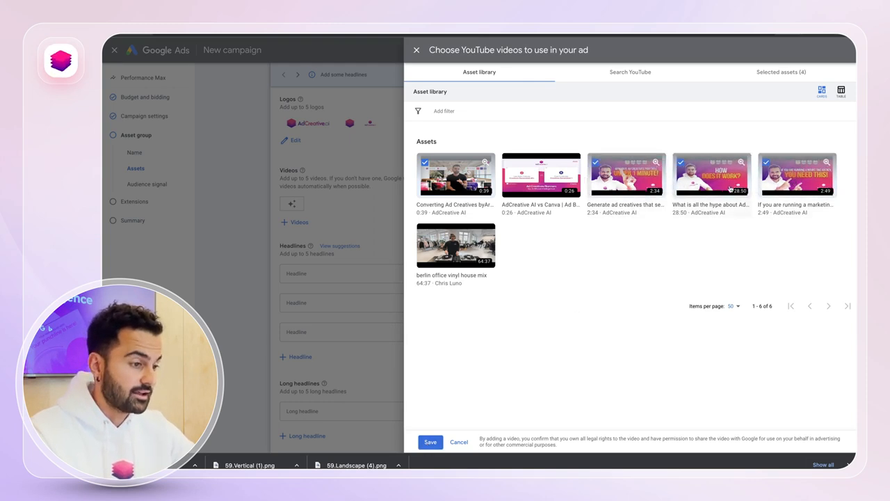
click(432, 444)
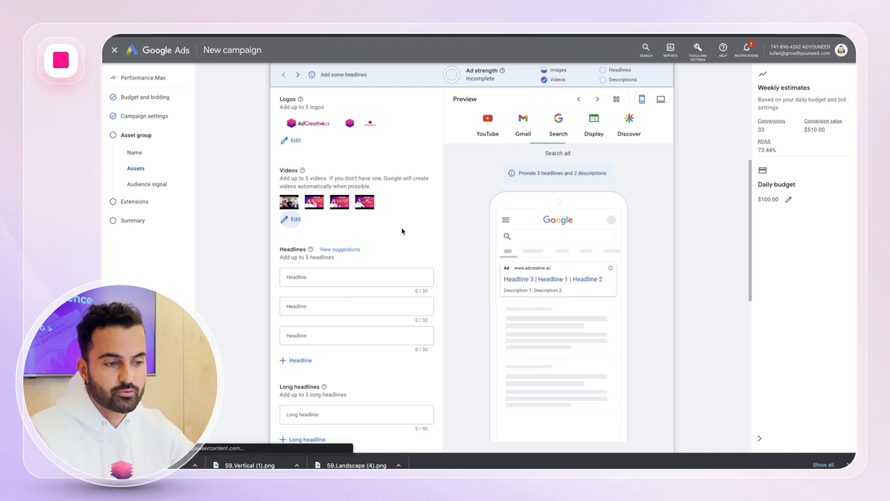
- Add a fourth headline field to the asset group
scroll(402, 231, down, 1)
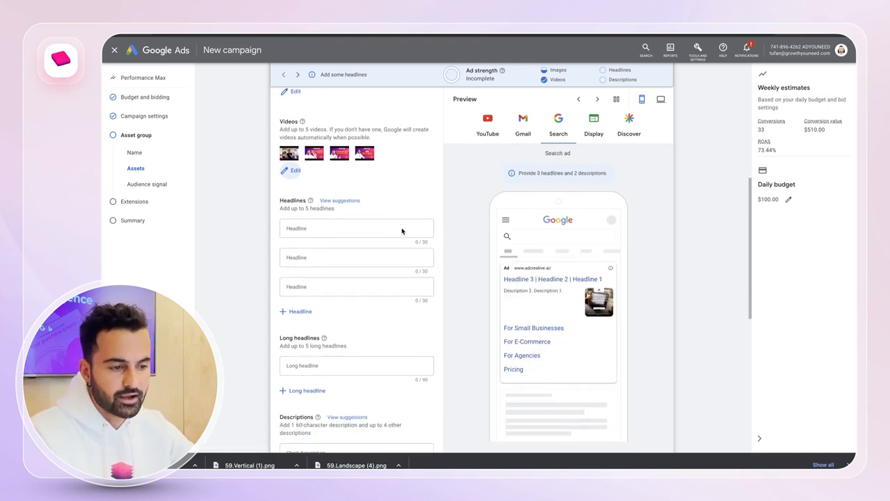
scroll(358, 228, down, 1)
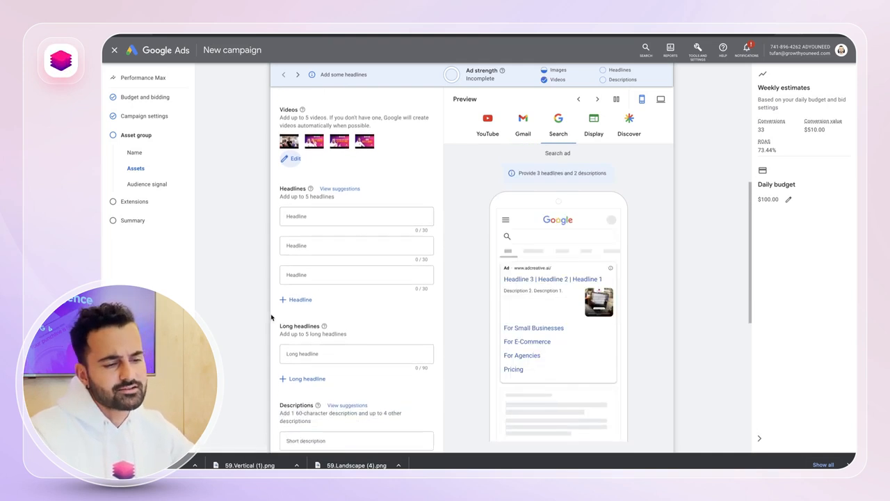
click(297, 306)
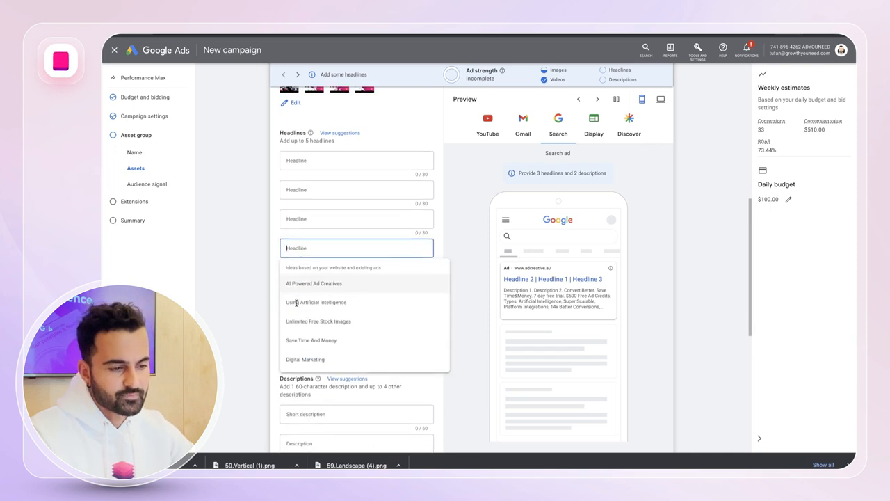
click(276, 245)
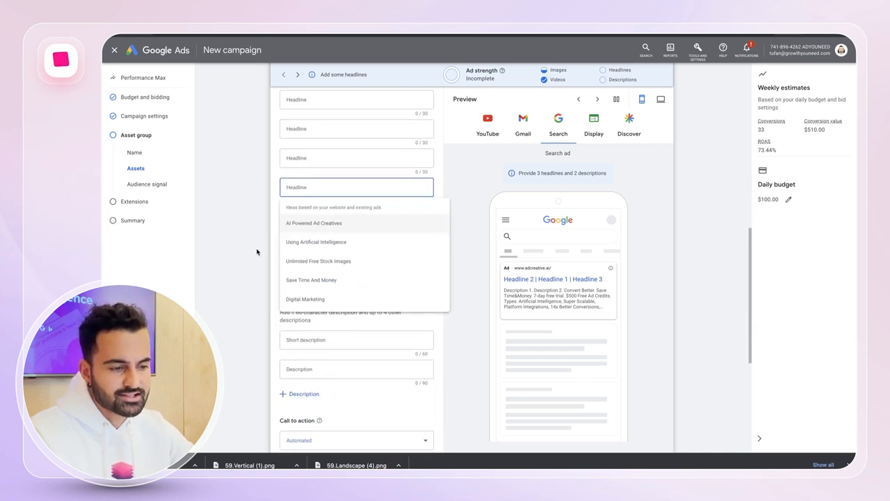
- Add four more long headline fields to the asset group, making five in total
scroll(272, 264, down, 2)
click(286, 278)
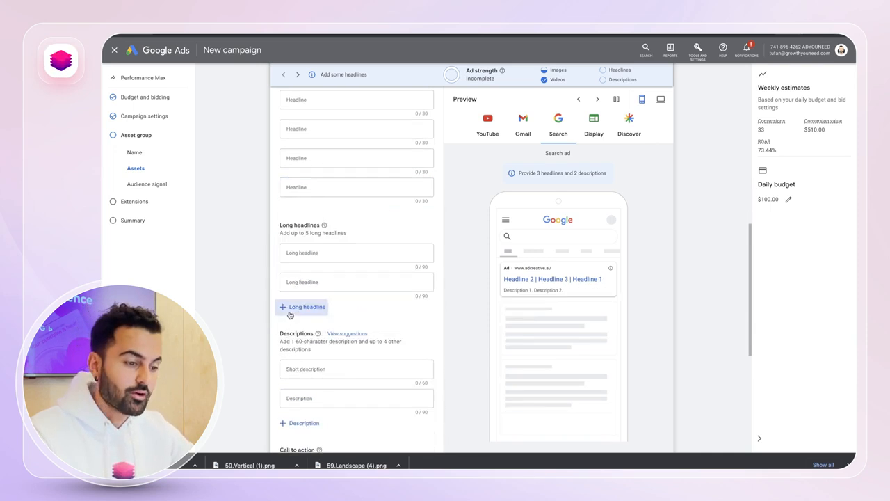
click(290, 307)
click(289, 336)
click(289, 366)
scroll(237, 312, down, 3)
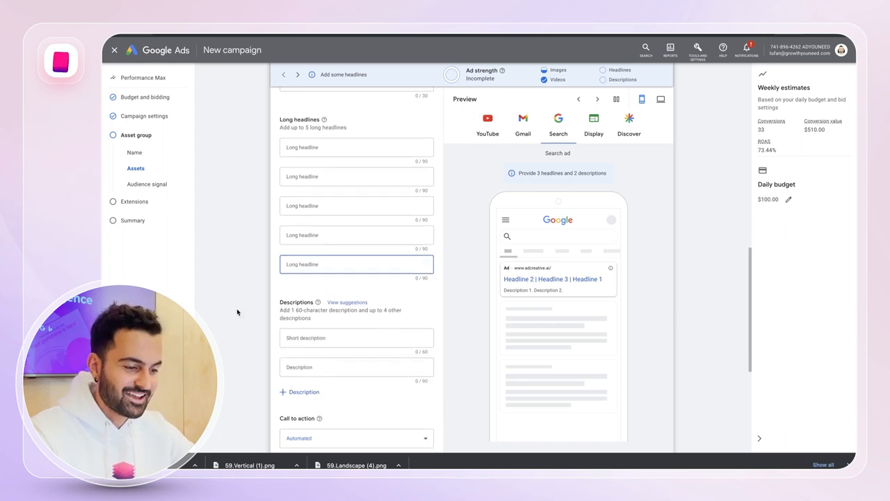
- Add three more description fields to the asset group, making four besides the short description
click(322, 338)
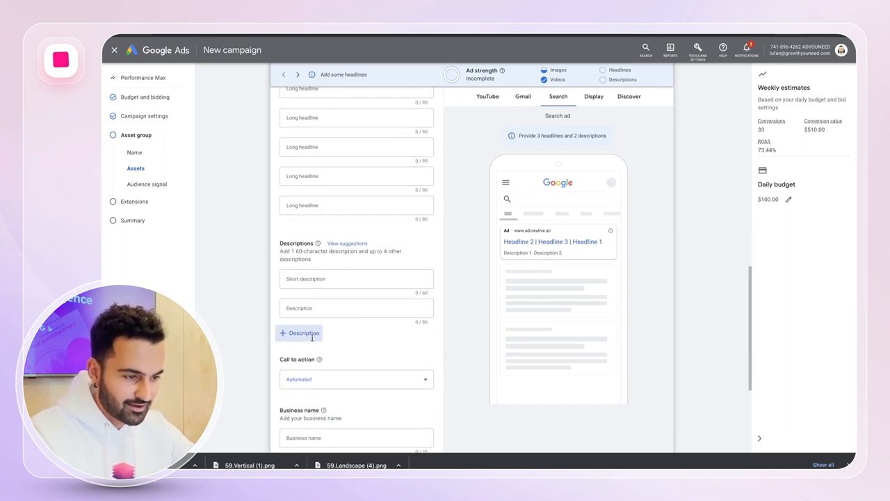
click(233, 357)
click(298, 362)
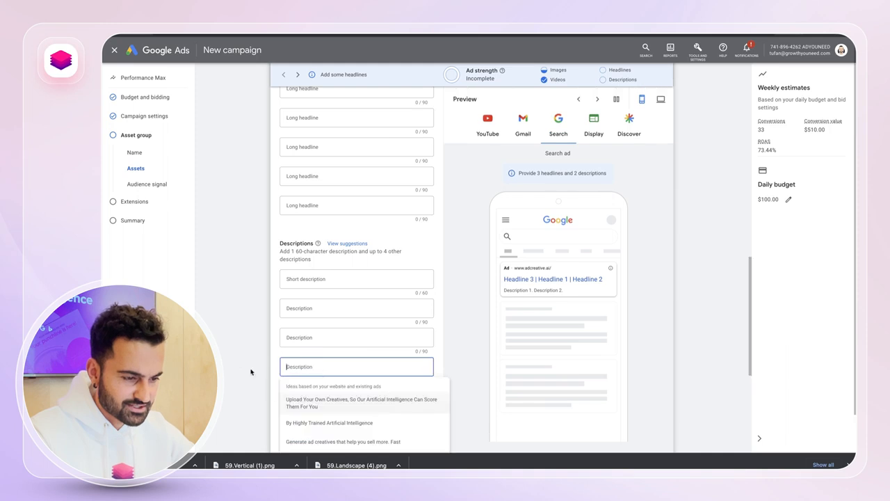
scroll(237, 341, down, 2)
click(218, 311)
click(293, 280)
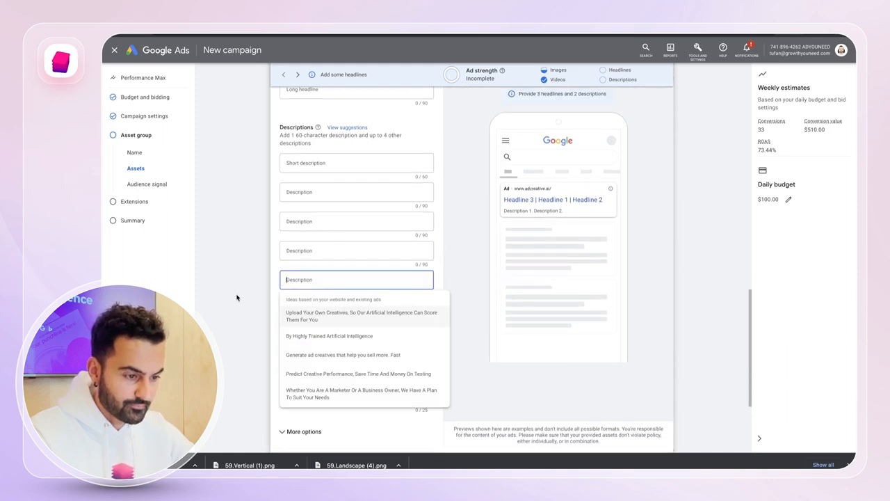
click(229, 300)
scroll(229, 300, up, 5)
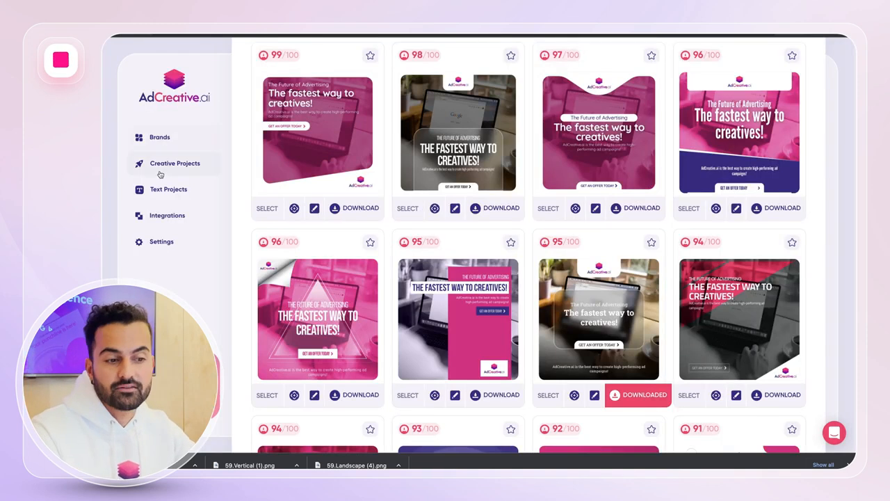
- Switch to AdCreative.ai and create a text project with the brand name AdCreative.ai and English as the output language
click(148, 198)
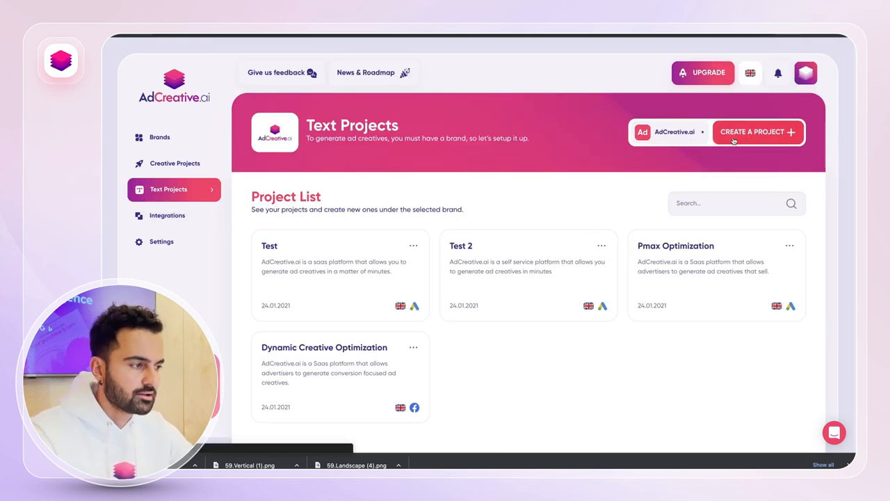
click(755, 132)
click(412, 297)
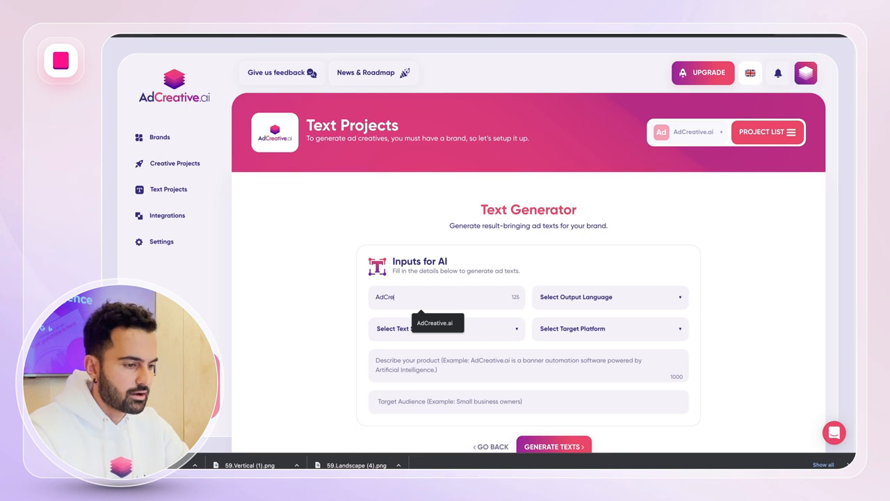
text(AdCreative.ai)
click(649, 301)
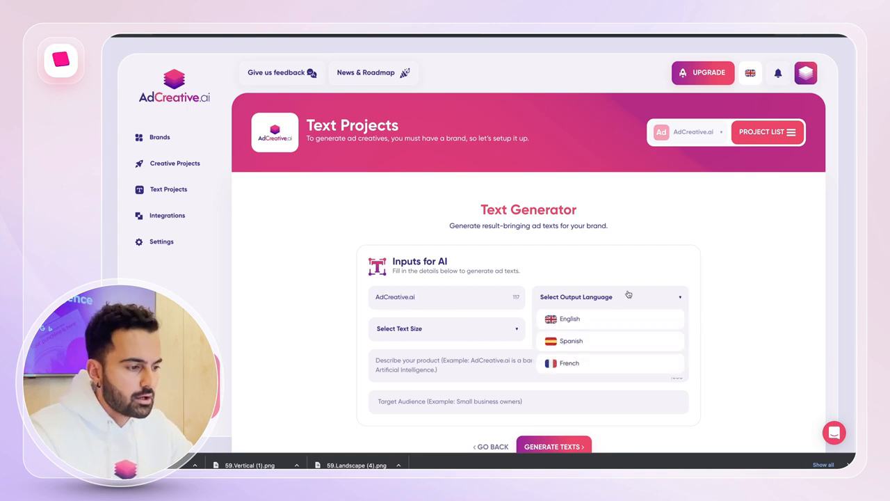
click(569, 321)
- Set the text size to Ad Headline (up to 60 characters) and the target platform to Google
click(474, 330)
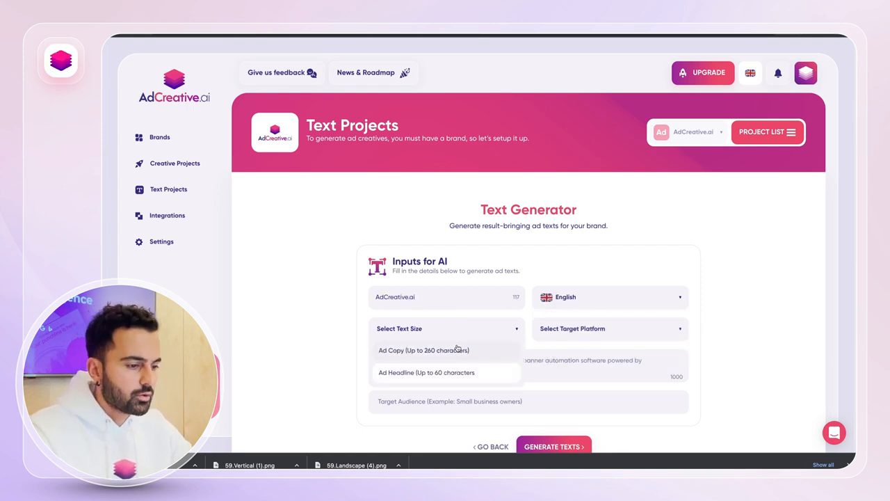
click(449, 371)
click(607, 331)
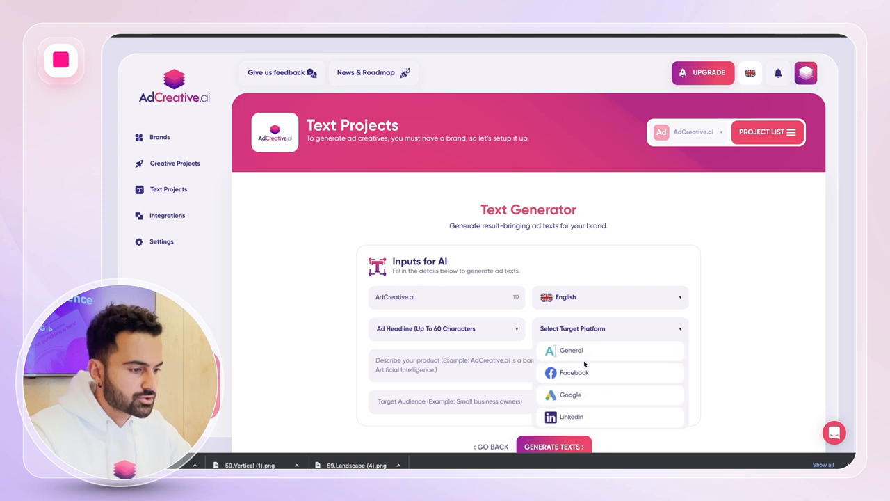
click(569, 397)
- Describe the product as "AdCreative.ai is a saas platform that allows you to generate ad creatives that sell" and set the target audience to advertisers
scroll(474, 361, down, 1)
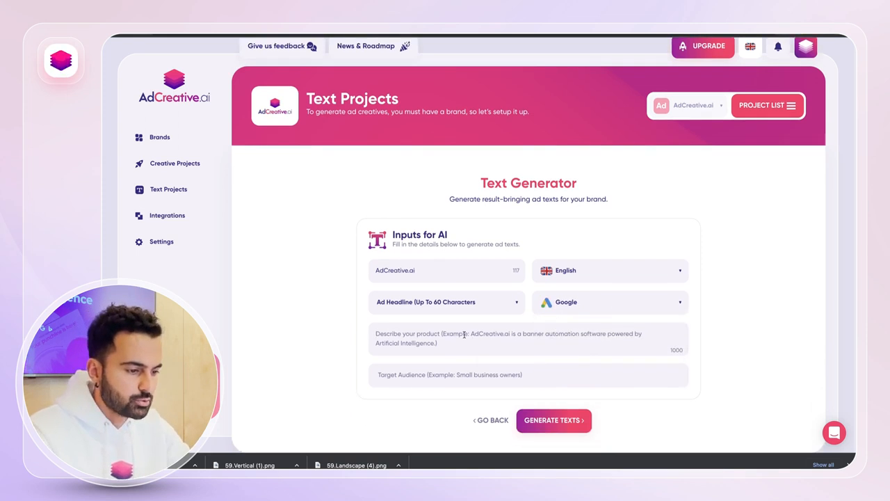
click(464, 335)
text(A)
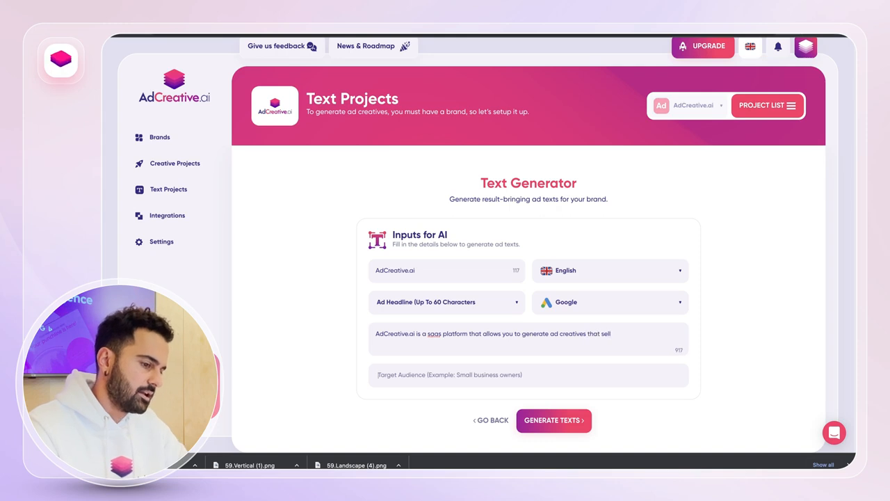
text(advertisers)
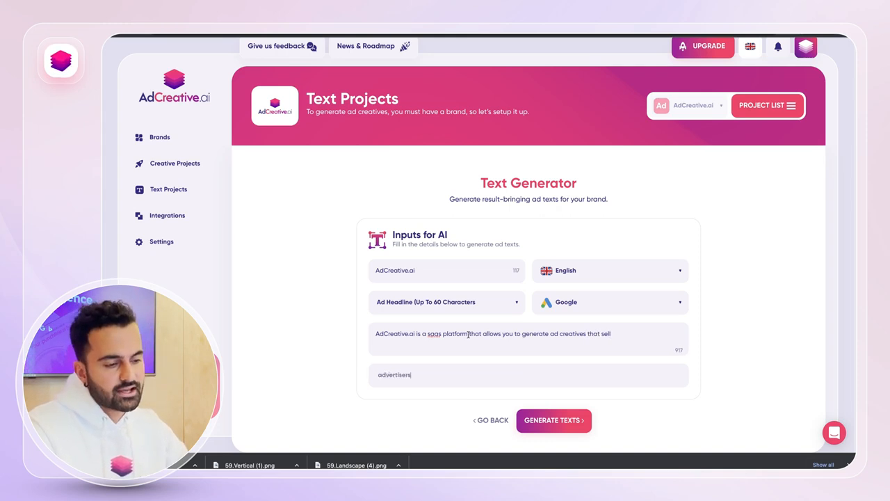
- Generate the ad texts, saving the text project under the name test
click(539, 426)
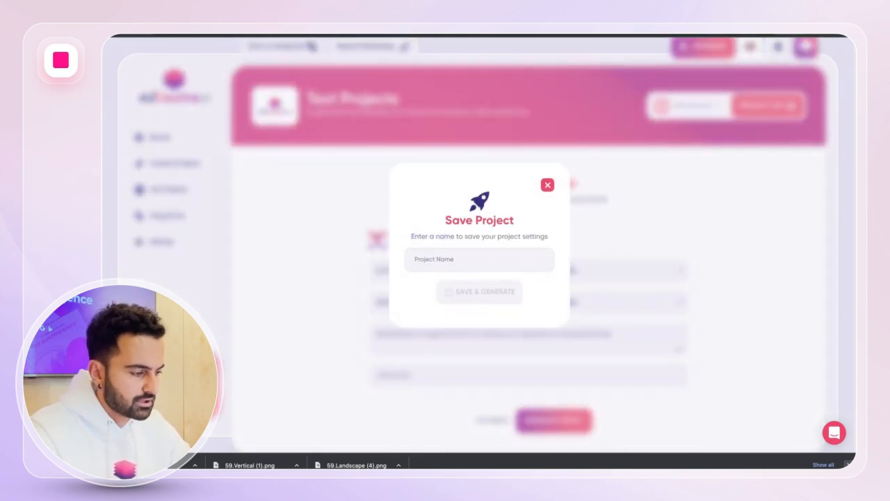
text(test)
click(473, 304)
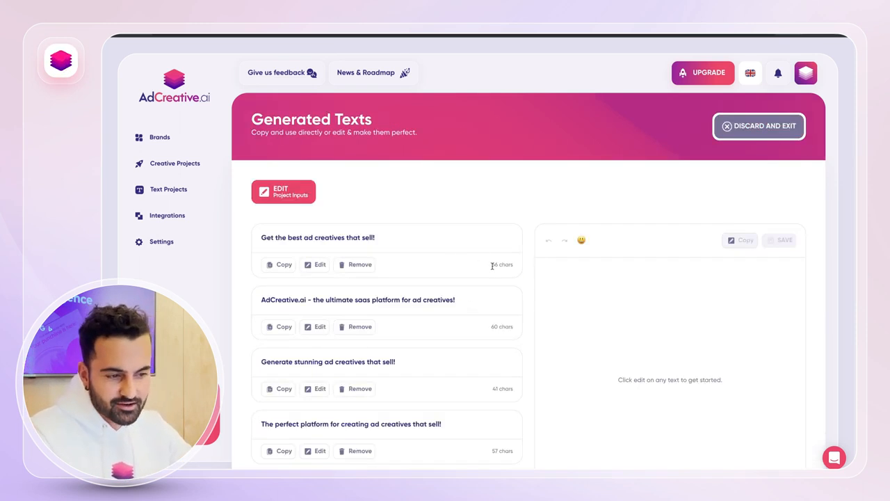
- Copy the generated text "Get the best ad creatives that sell!" into the first long headline of the Google Ads asset group
click(282, 265)
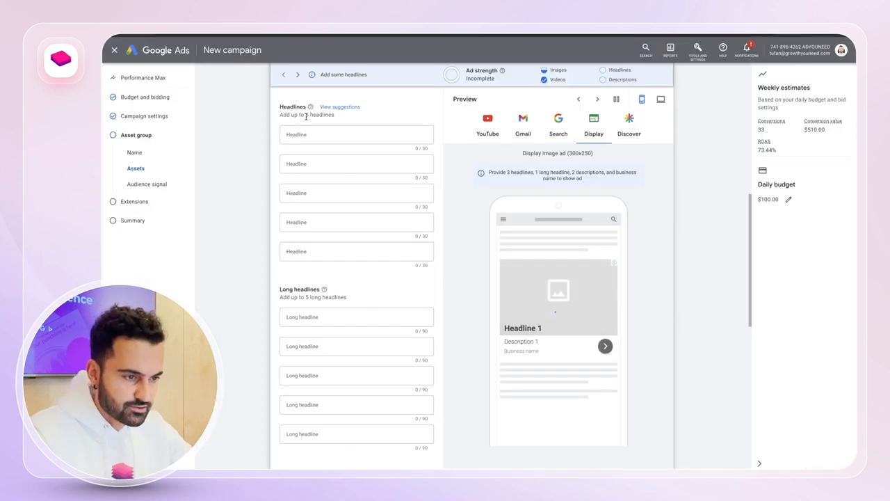
click(305, 134)
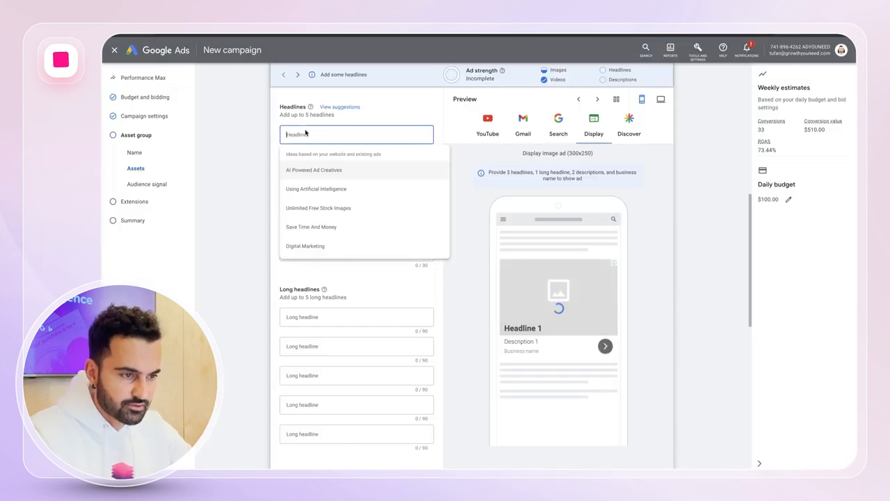
key(ctrl+v)
click(278, 144)
scroll(265, 185, down, 3)
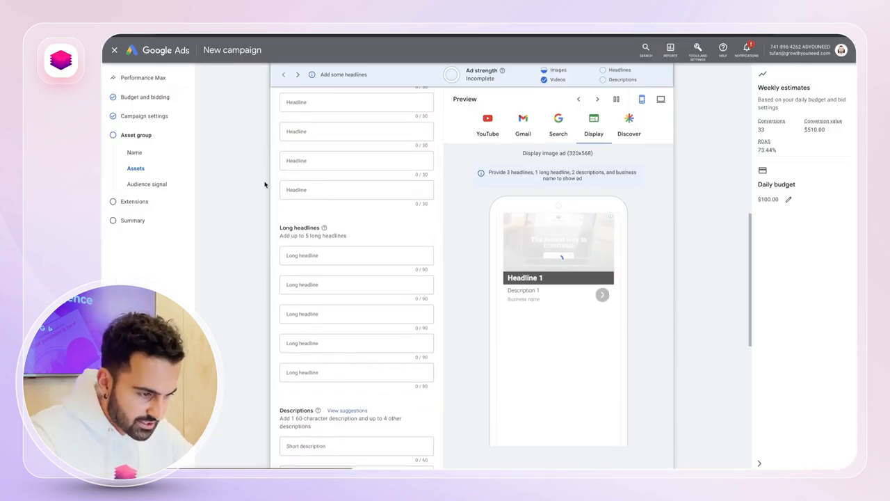
click(288, 232)
key(ctrl+v)
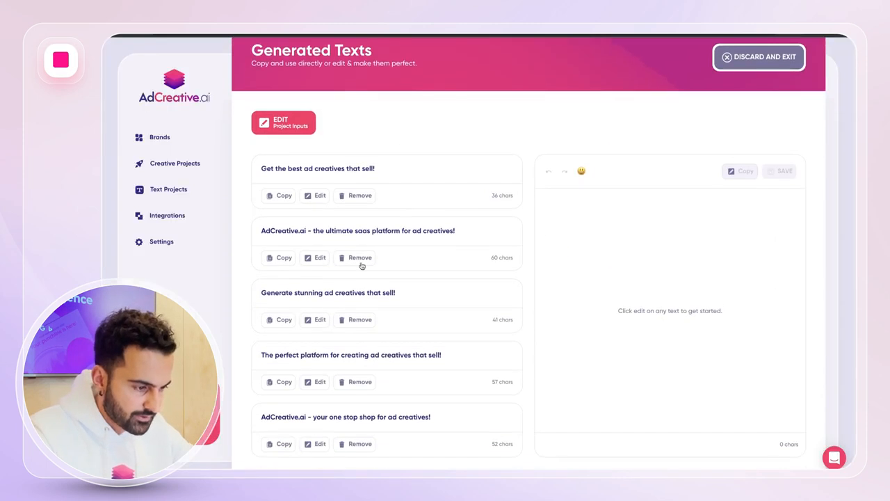
- Copy the generated texts "AdCreative.ai - the ultimate saas platform for ad creatives!" and "Generate stunning ad creatives that sell!" into the second and third long headlines
click(284, 258)
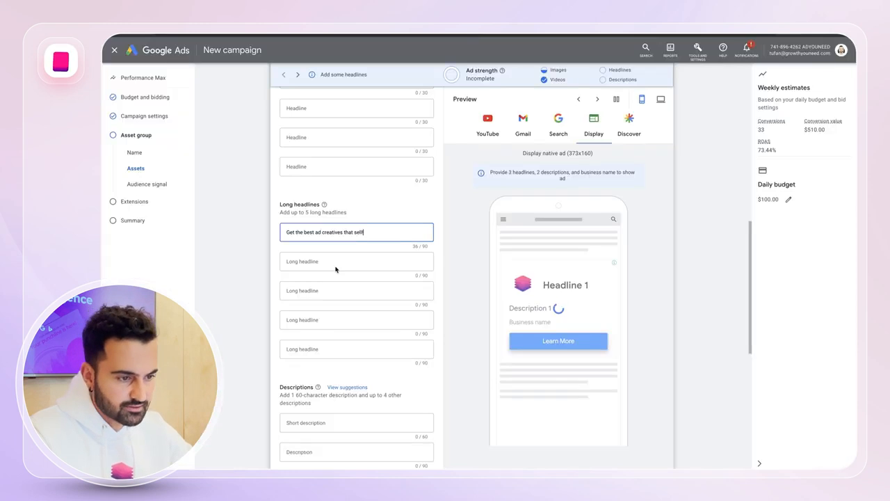
click(299, 261)
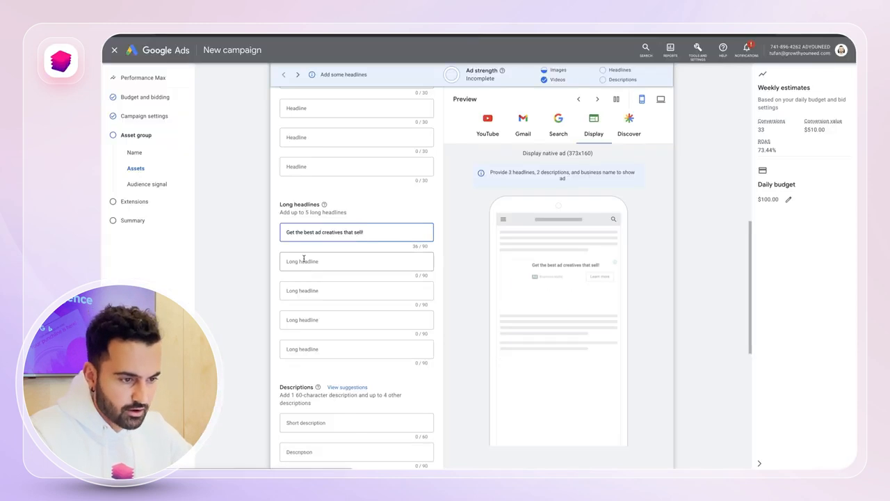
key(ctrl+v)
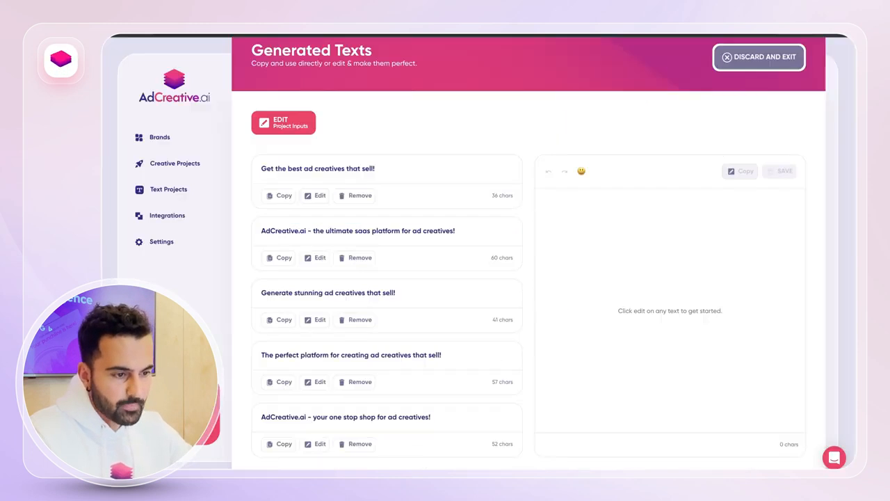
scroll(334, 250, down, 1)
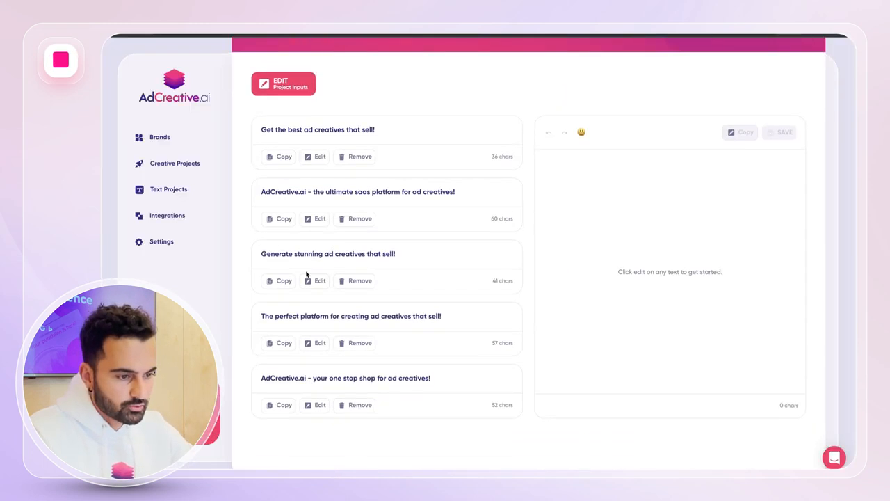
click(279, 284)
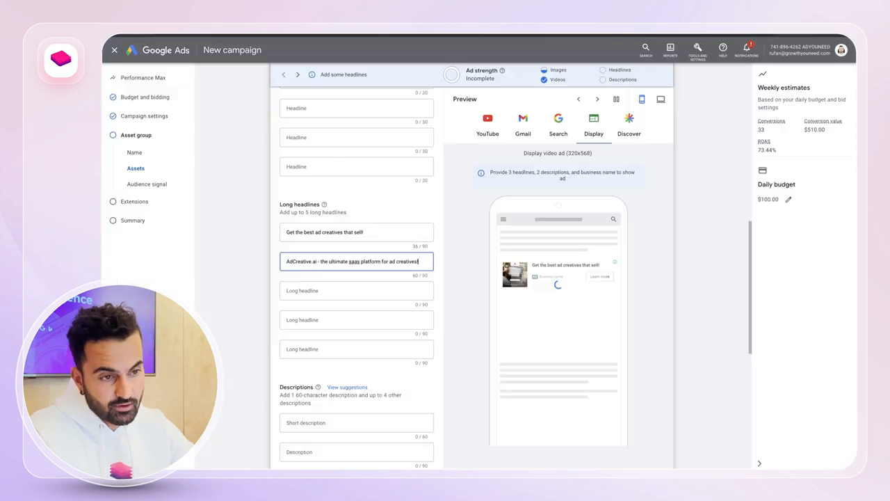
click(318, 291)
key(ctrl+v)
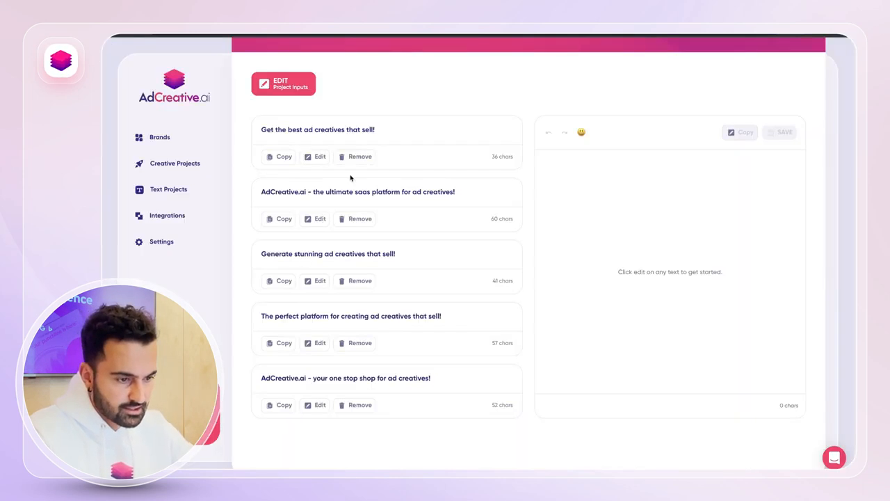
- Copy "The perfect platform for creating ad creatives that sell!" and "AdCreative.ai - your one stop shop for ad creatives!" into the fourth and fifth long headlines
click(275, 348)
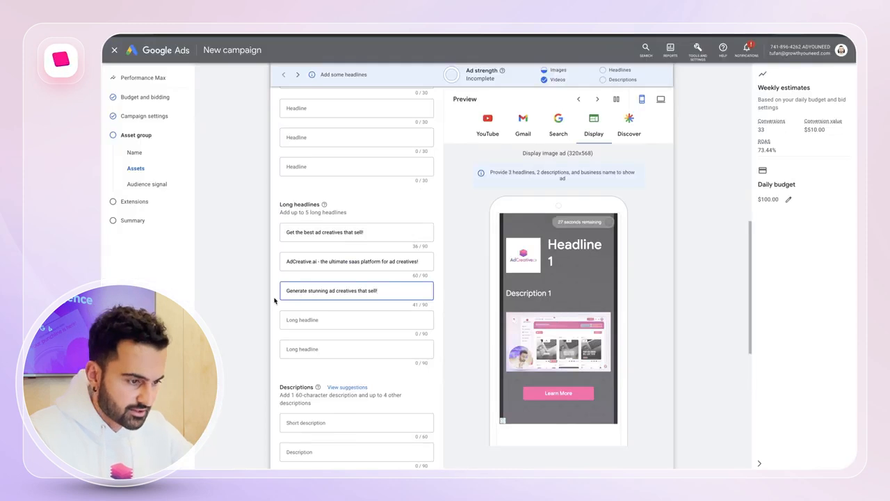
click(297, 318)
key(ctrl+v)
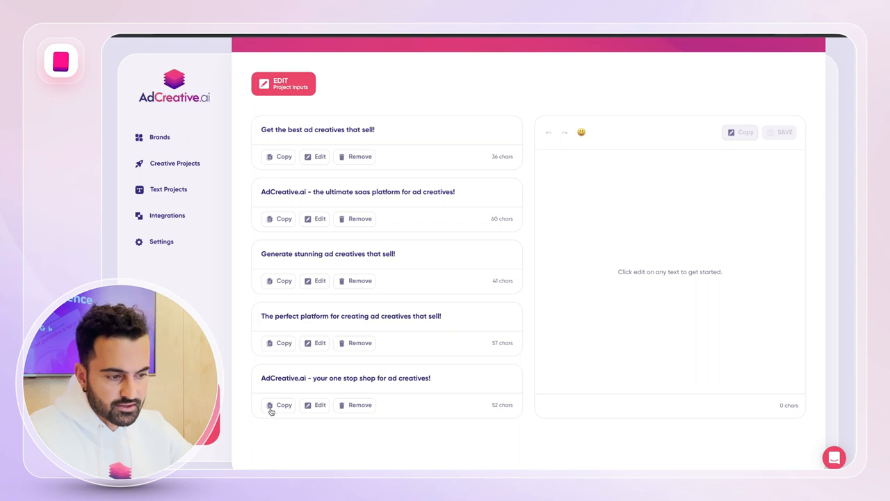
click(273, 411)
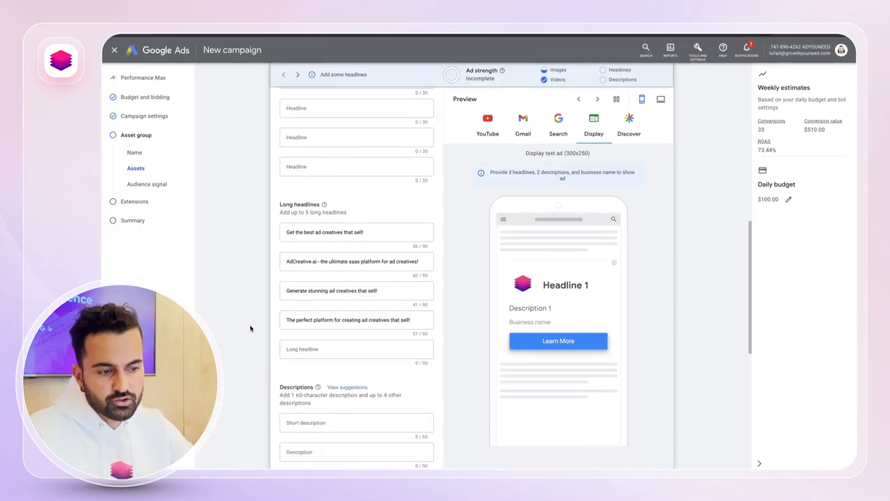
click(299, 349)
key(ctrl+v)
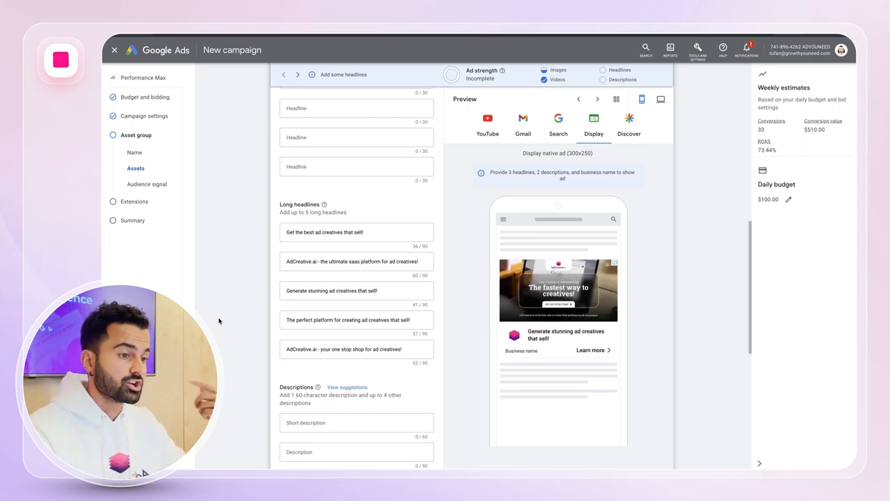
- Fill the first headline with the suggestion "AI Powered Ad Creatives" and the third with "Unlimited Free Stock Images"
scroll(219, 320, up, 2)
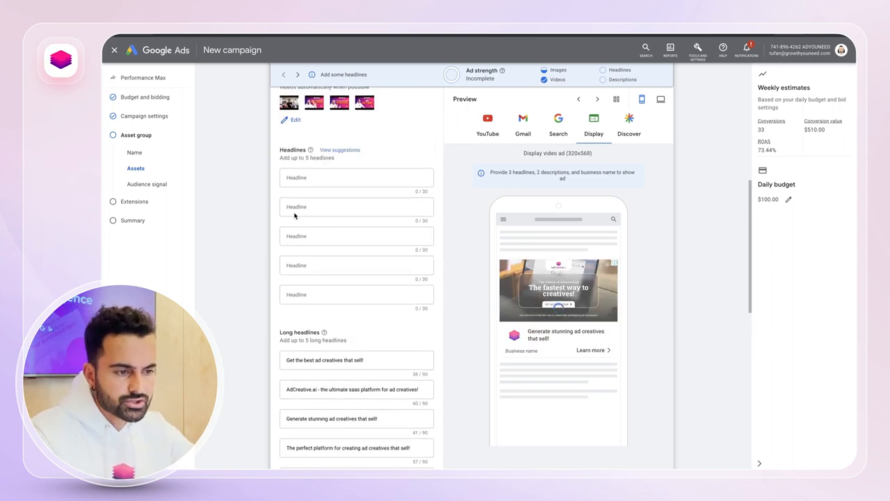
click(304, 180)
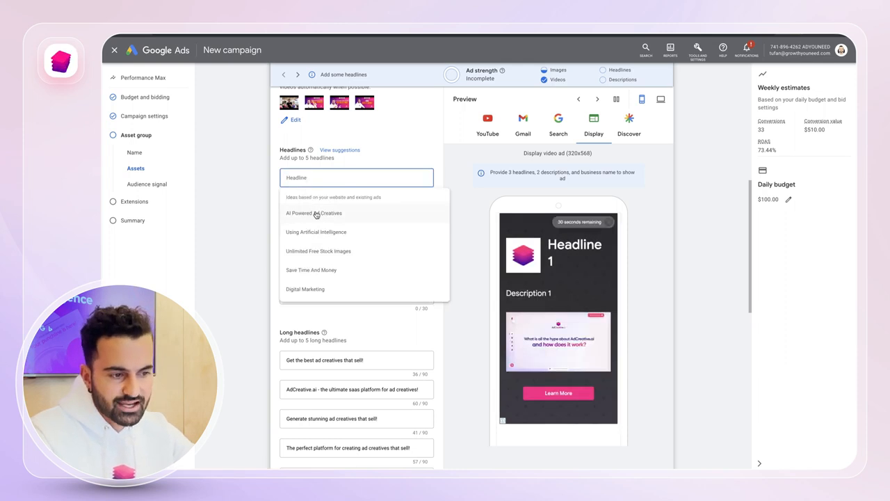
click(315, 215)
click(313, 206)
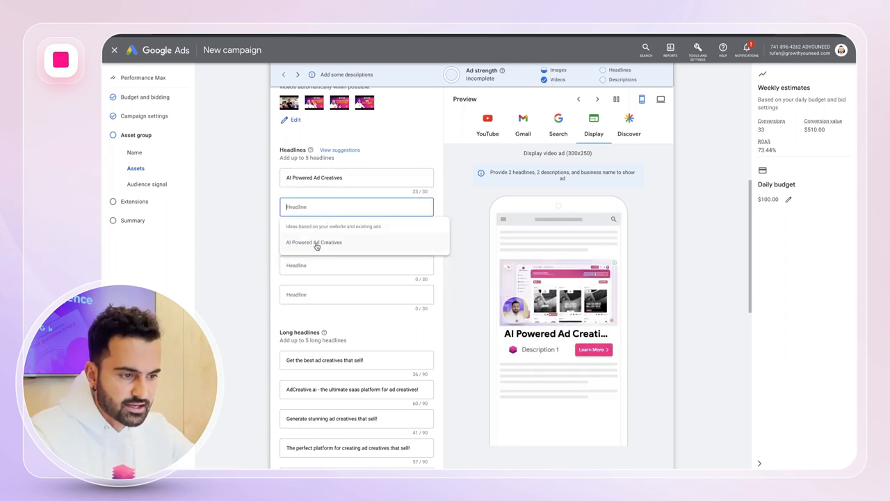
click(290, 236)
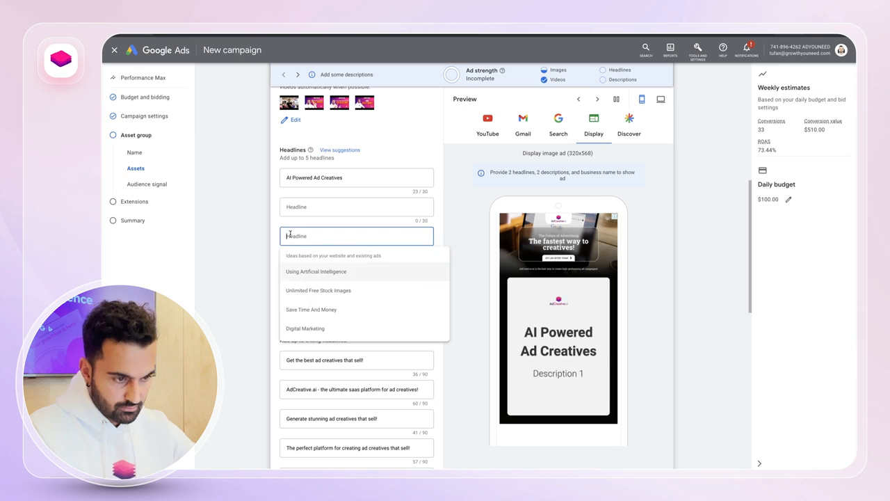
click(301, 294)
- Fill the second and fourth headlines with the suggestion "Save Time And Money" and the fifth with "Using Artificial Intelligence"
click(316, 206)
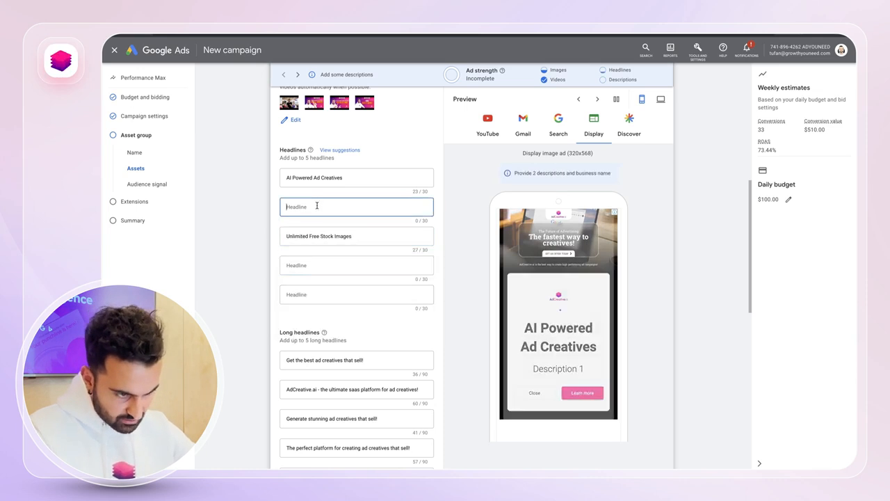
click(304, 265)
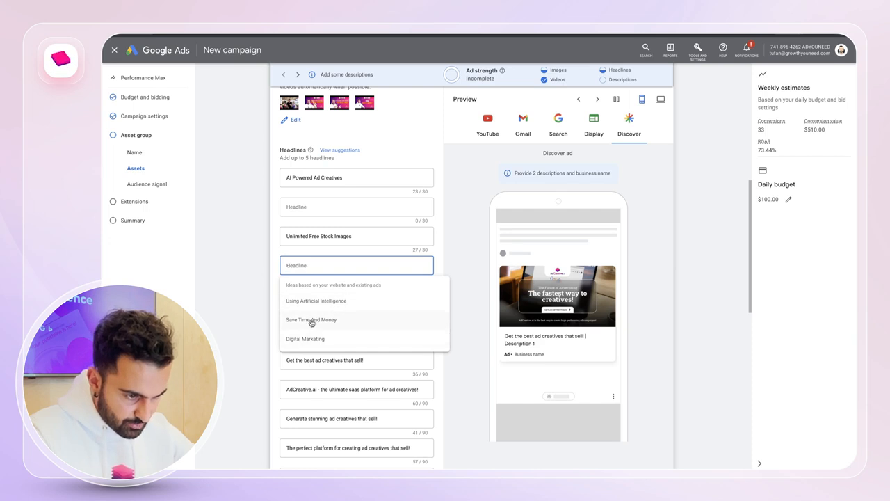
click(311, 320)
click(318, 203)
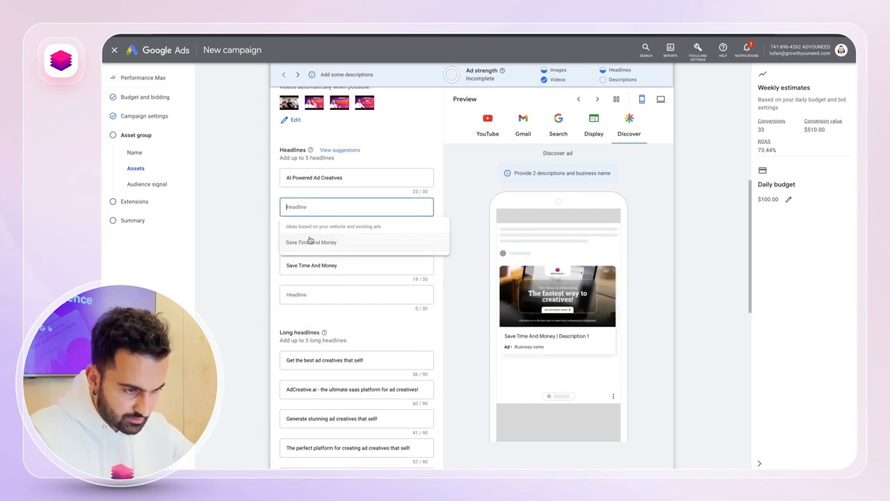
click(308, 242)
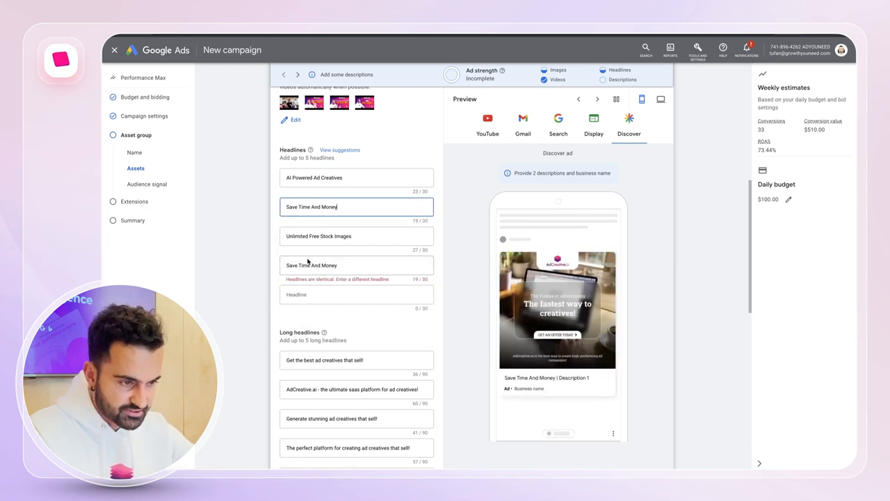
click(302, 298)
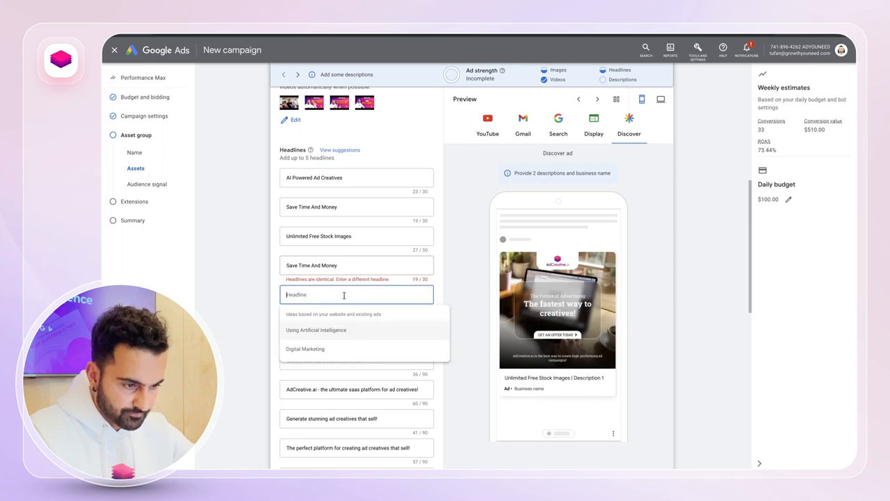
click(325, 332)
- Reword the fourth headline as "Save Time and Generate"
click(347, 266)
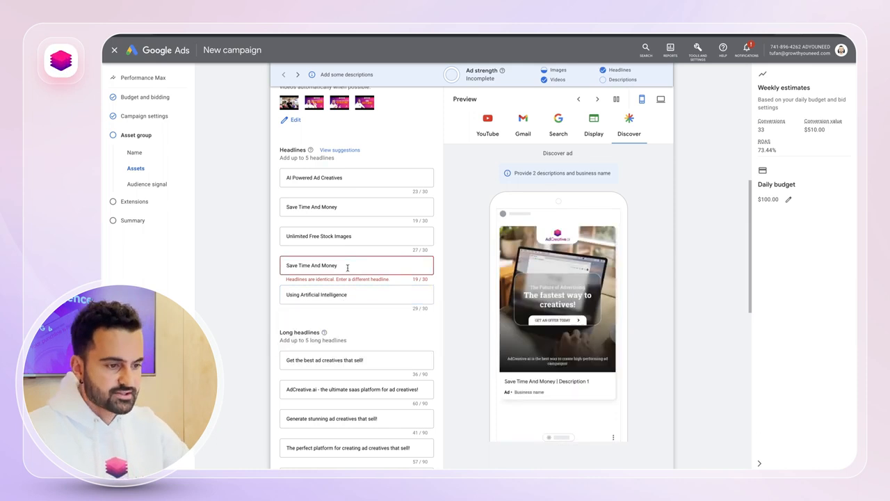
key(alt+shift+Left)
key(alt+shift+Left)
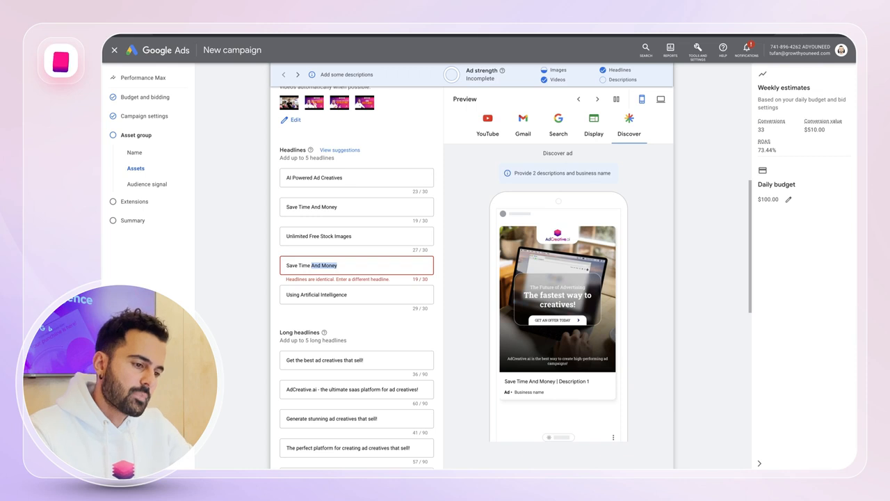
text(and Generate)
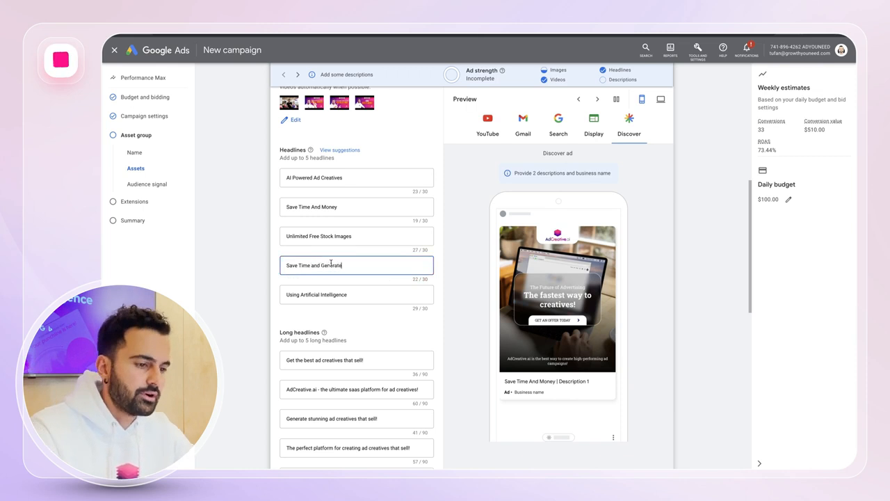
- Fill the short description and the description directly below it with the suggestion "By Highly Trained Artificial Intelligence"
scroll(244, 240, down, 4)
scroll(244, 245, down, 2)
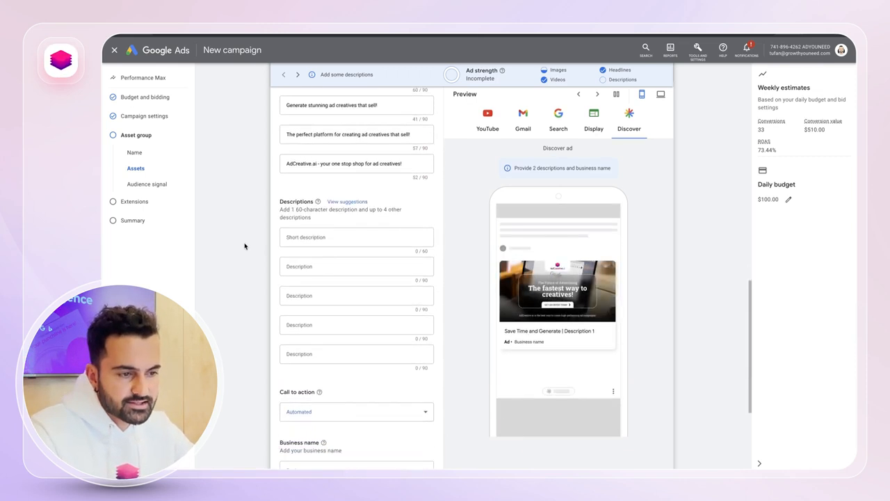
click(308, 236)
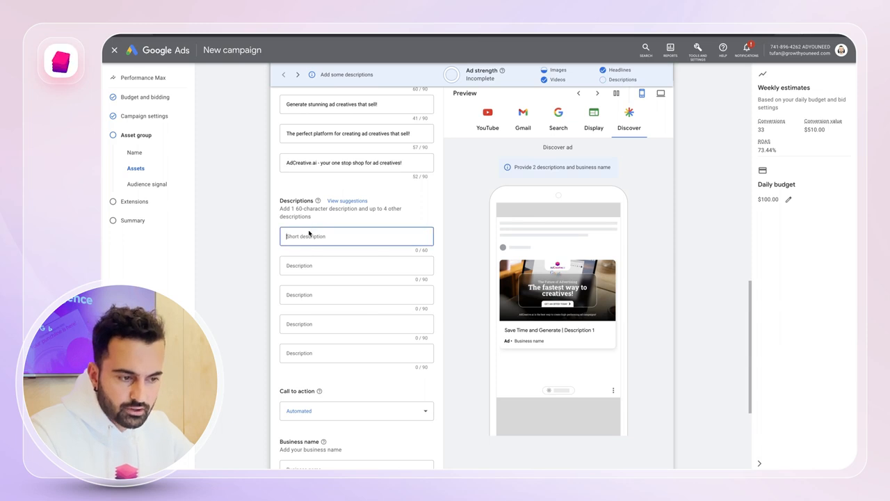
click(315, 272)
click(314, 265)
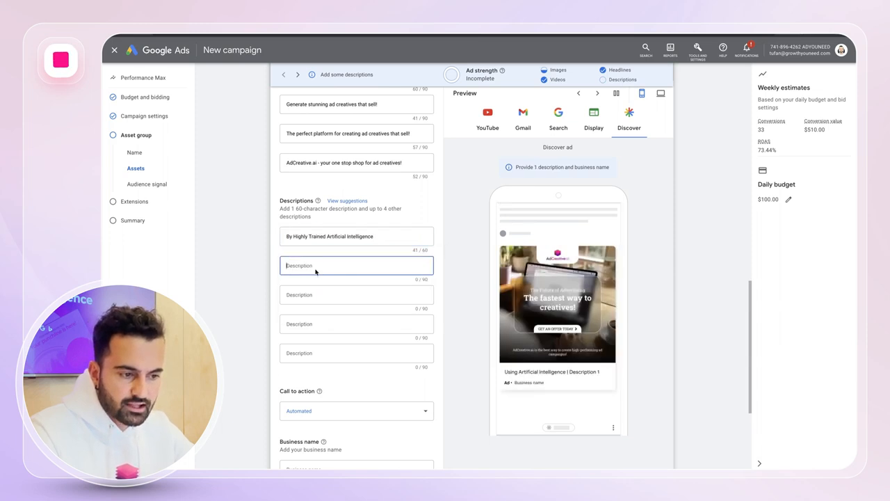
click(310, 301)
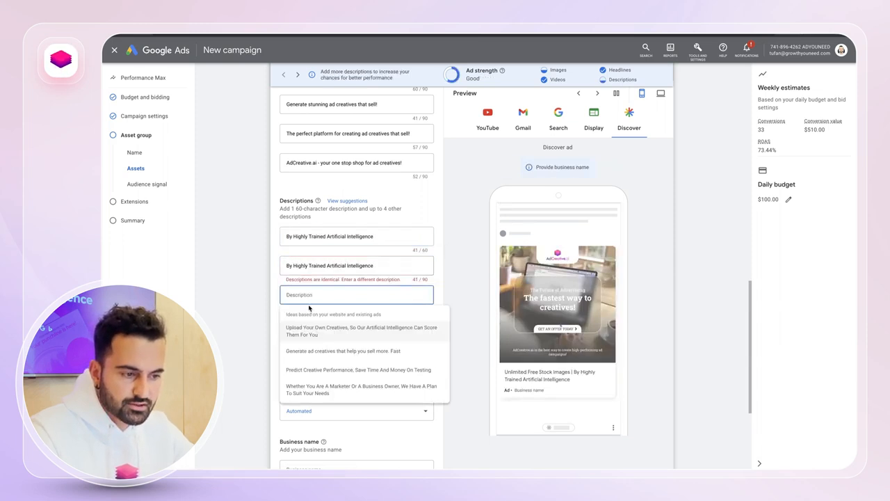
- Fill the last two descriptions with the suggestions starting "Predict Creative Performance" and "Whether You Are A Marketer Or A Business Owner"
click(309, 330)
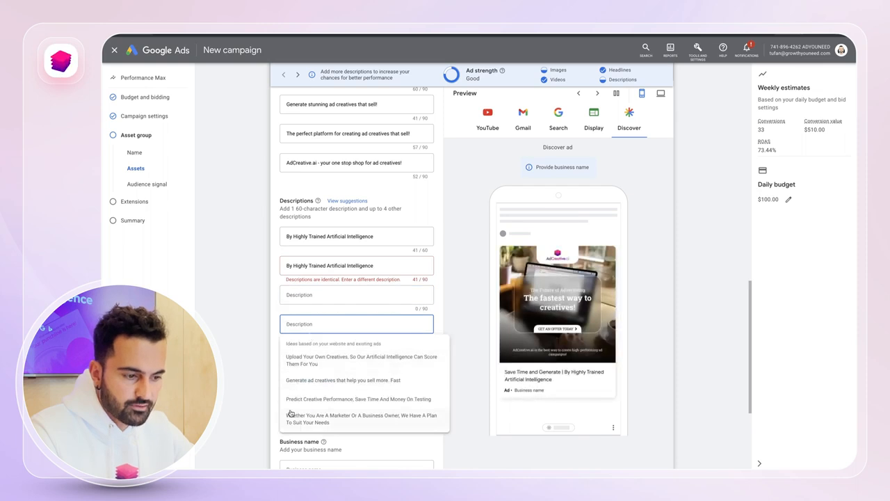
click(299, 399)
click(321, 353)
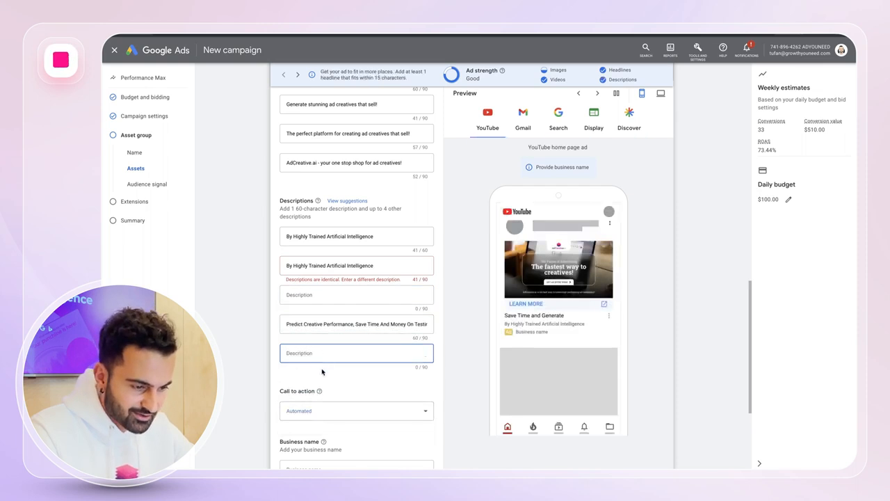
click(312, 426)
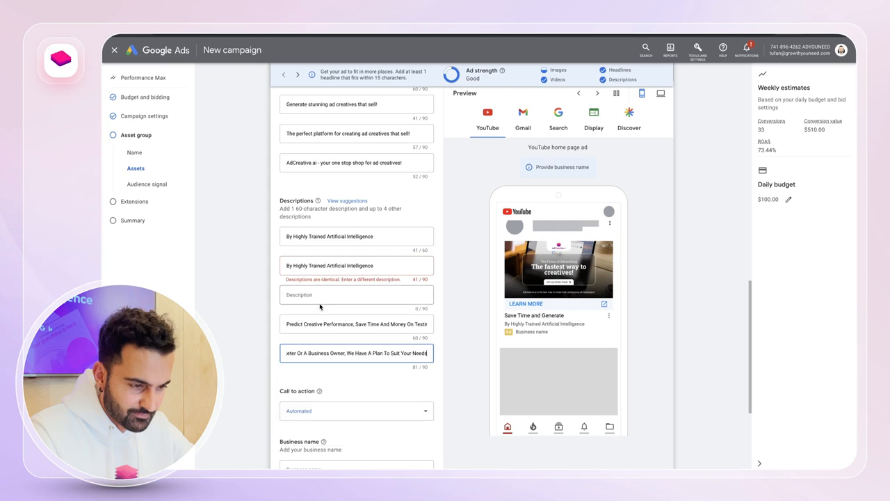
- Fill the remaining empty description with the suggestion "Upload Your Own Creatives, So Our Artificial Intelligence Can Score Them For You"
click(319, 294)
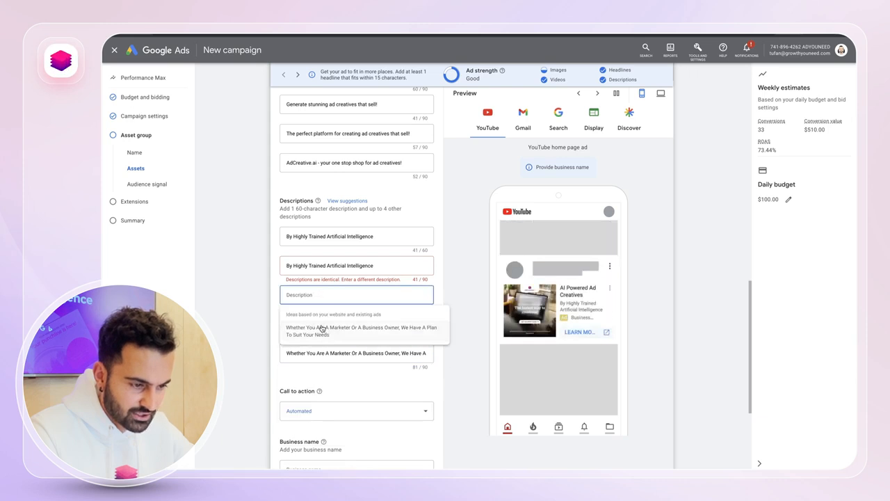
click(287, 329)
click(295, 301)
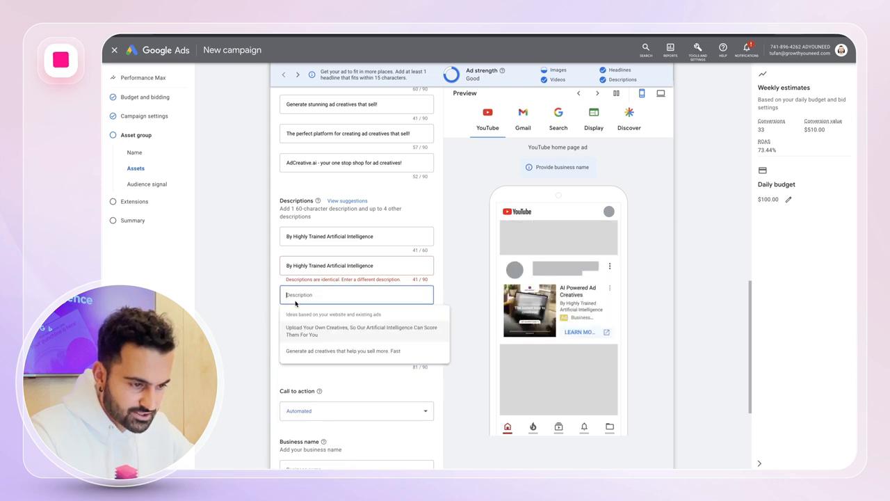
click(301, 336)
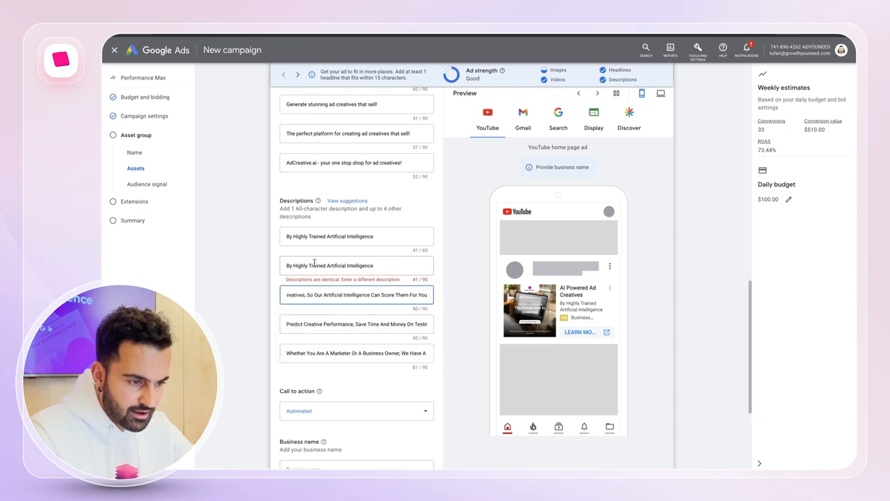
- Change the duplicate description below the short one to "By Highly Trained Artificial Intelligence 2"
click(379, 265)
text(2)
click(209, 328)
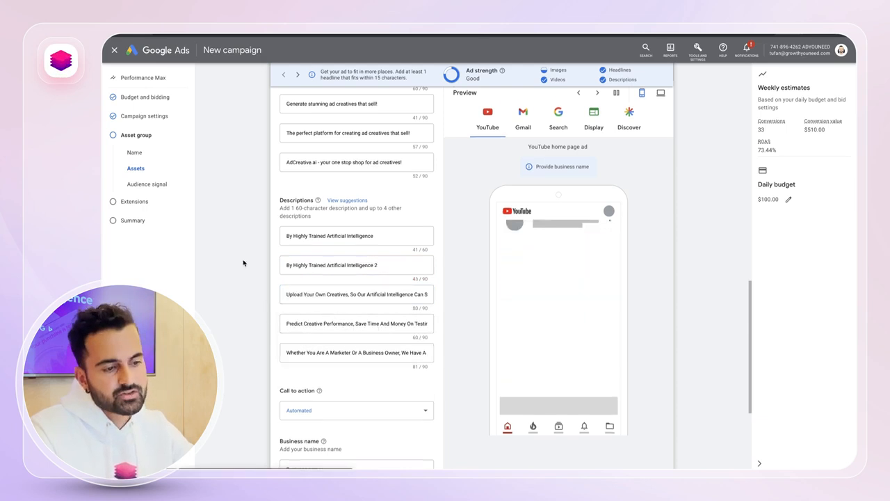
- Set the asset group's call to action to Sign up
scroll(243, 263, down, 3)
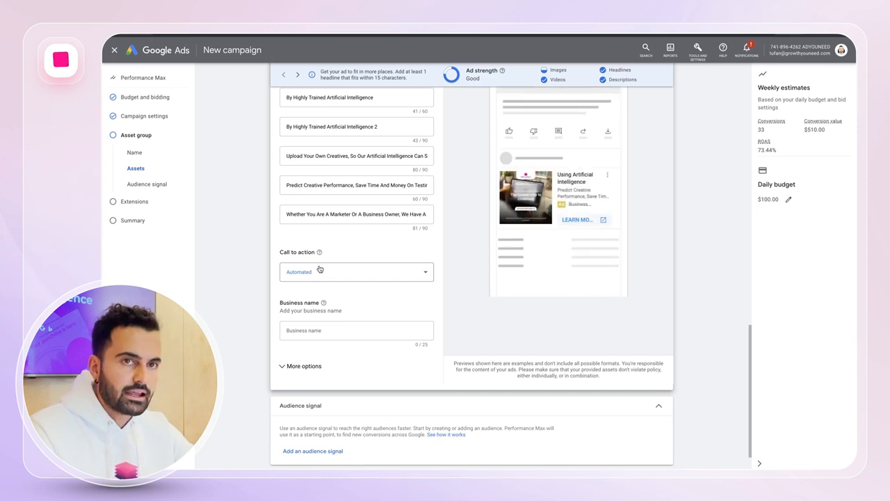
click(320, 271)
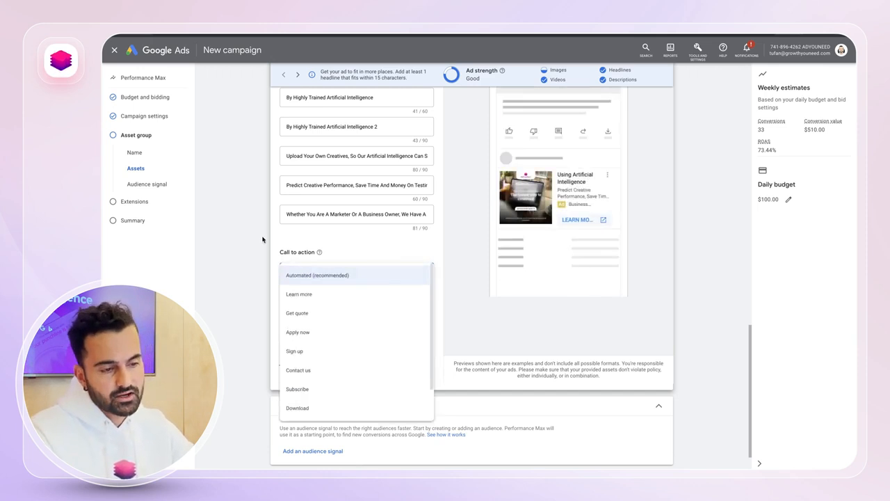
scroll(343, 305, down, 1)
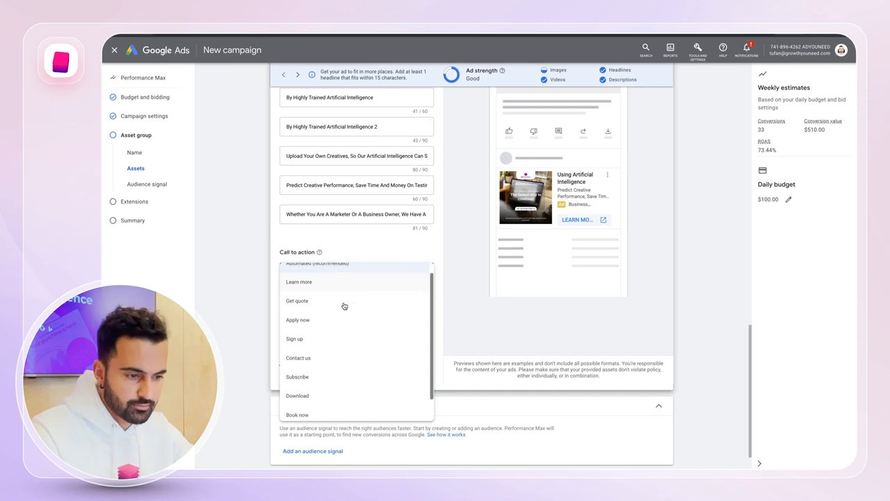
click(325, 333)
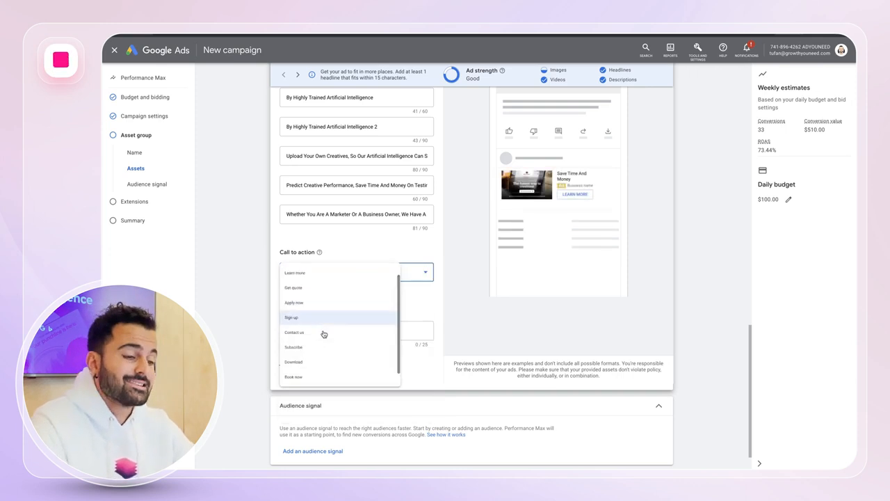
- Enter AdCreative.ai as the business name of the asset group
scroll(332, 263, down, 1)
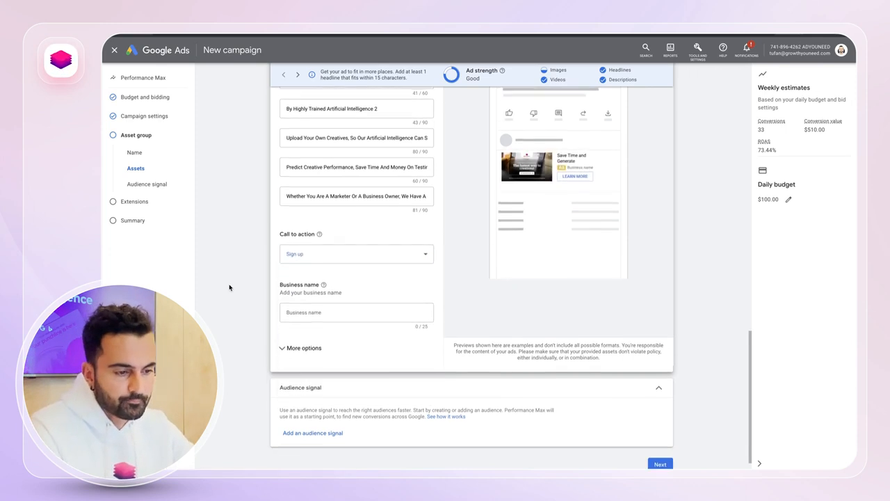
click(318, 306)
text(Ady)
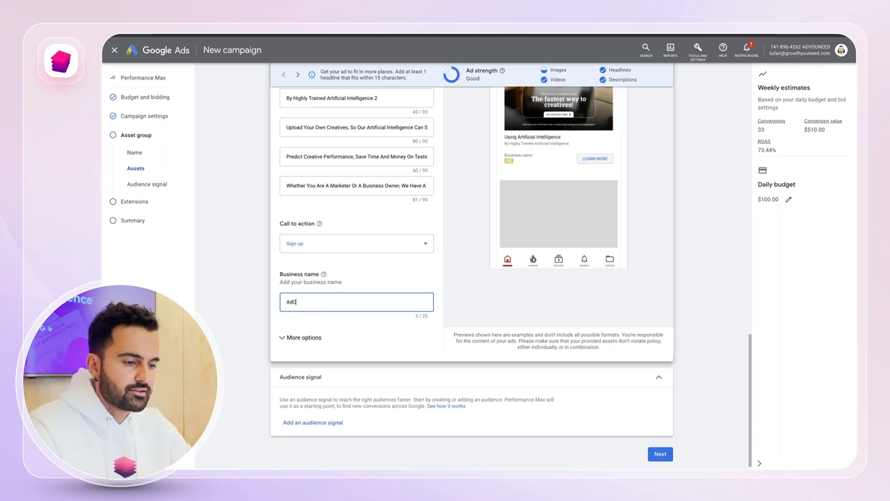
text(reative.ai)
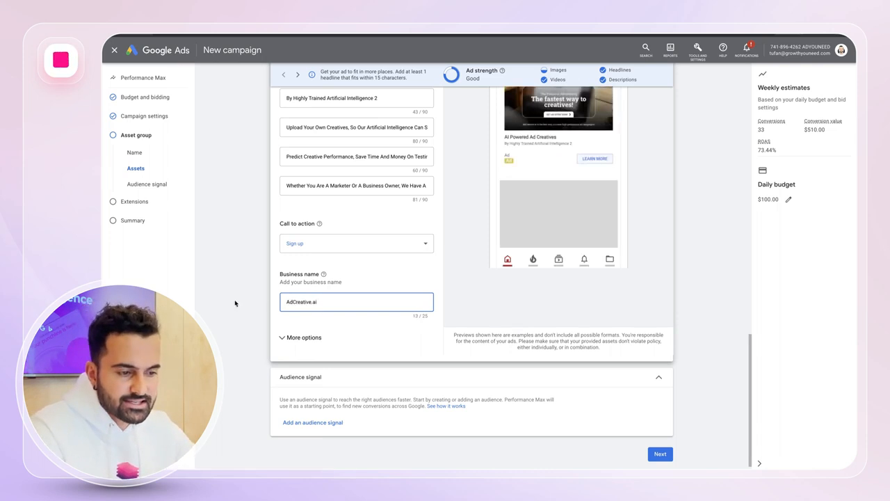
- Reveal the additional ad URL options and set the first part of the display path to free-coffee
click(283, 338)
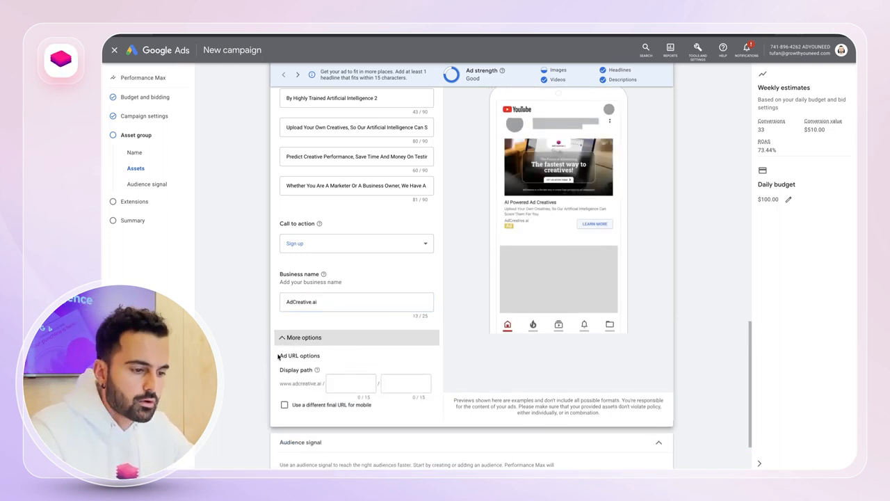
click(332, 382)
text(f)
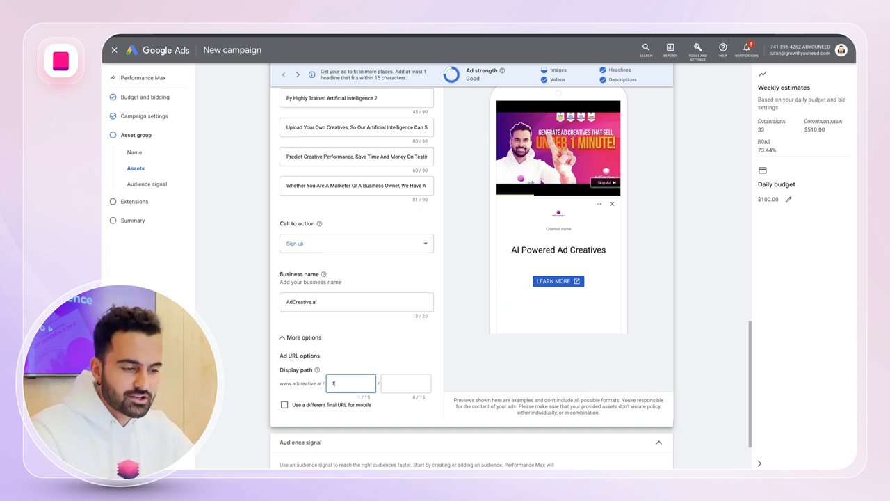
text(ree-coffee)
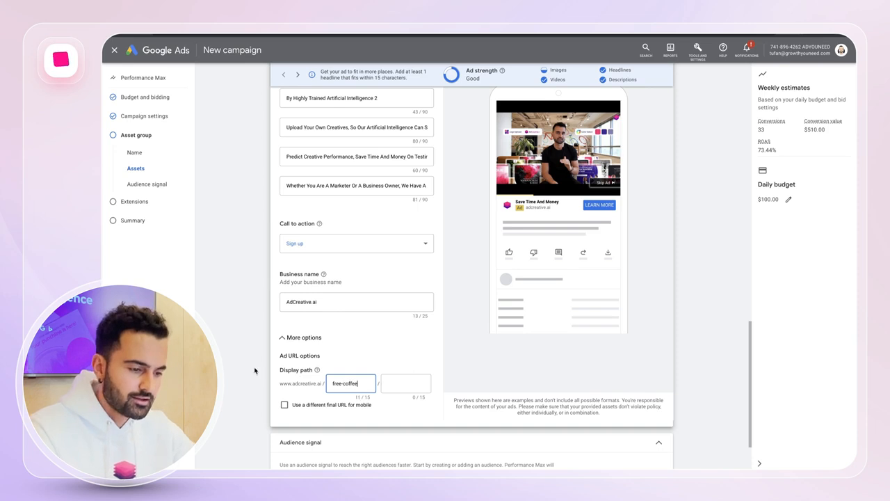
drag(255, 369, 239, 361)
click(266, 361)
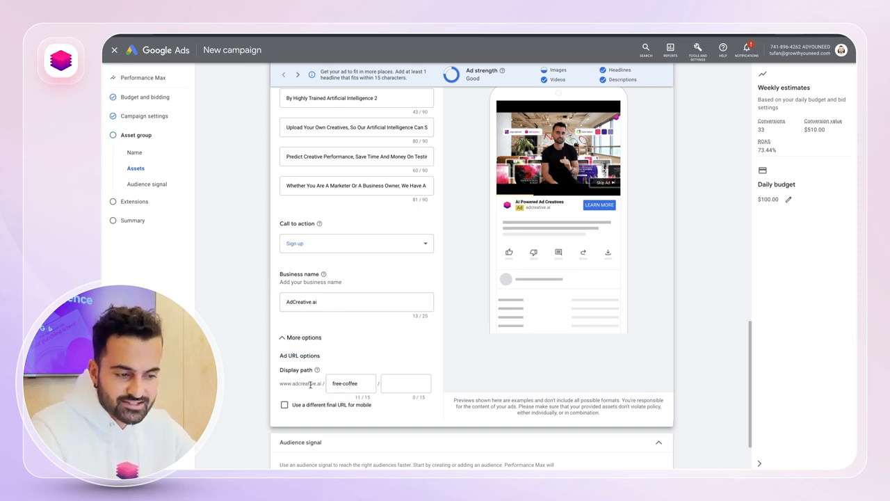
drag(320, 383, 279, 384)
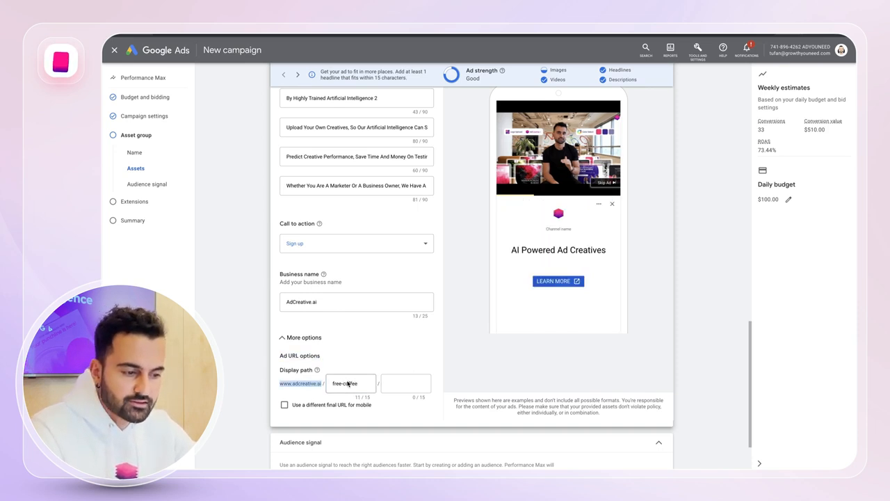
- Change the first part of the asset group's display path to 7day-trial
click(215, 353)
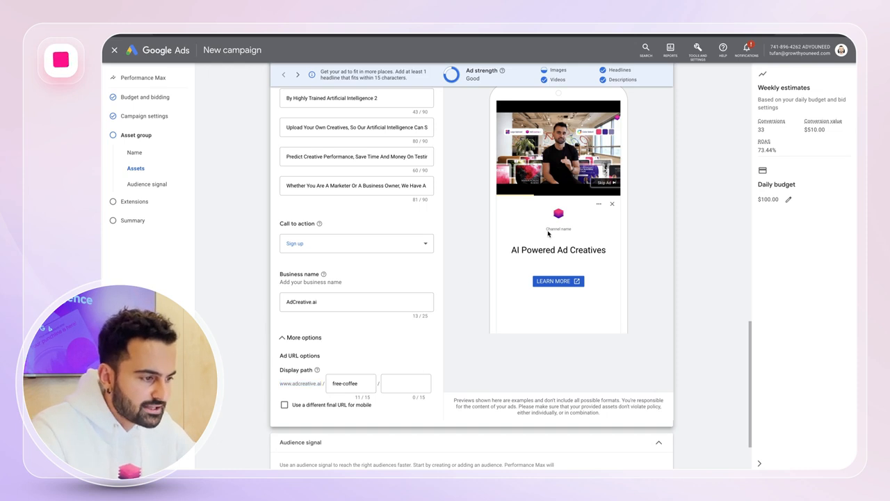
scroll(582, 168, up, 2)
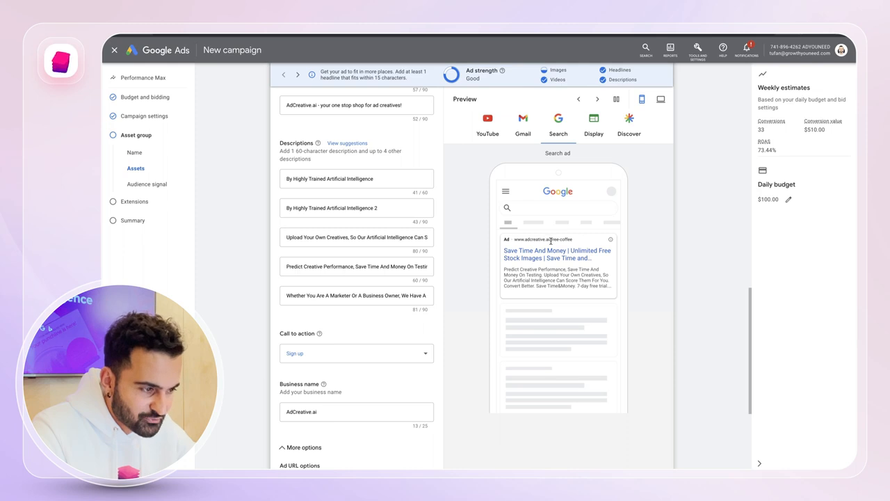
click(251, 271)
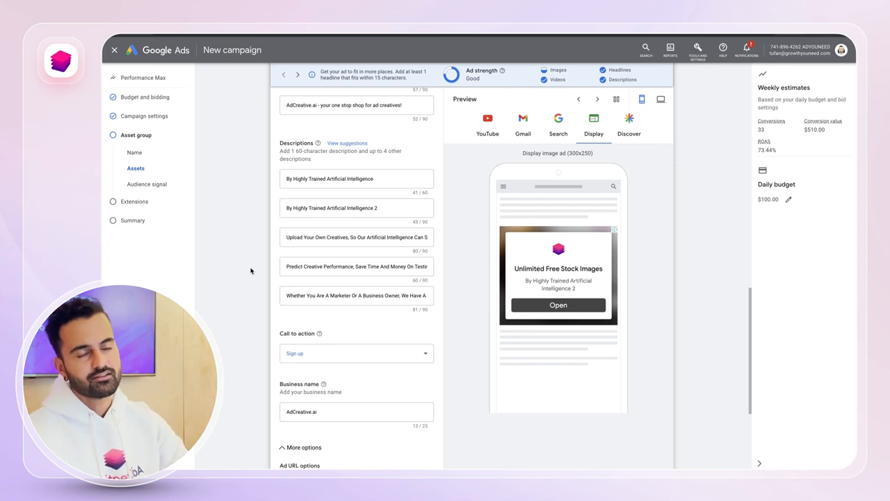
scroll(253, 298, down, 2)
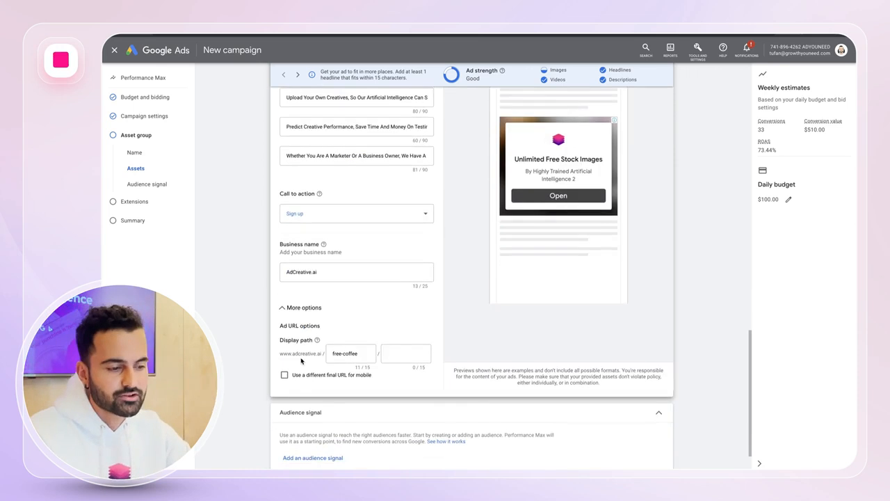
click(359, 354)
key(ctrl+a)
text(7d)
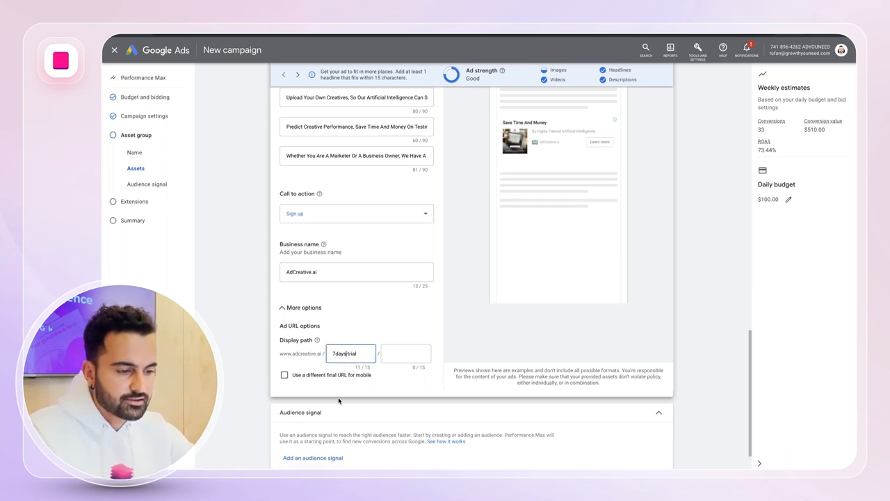
key(BackSpace)
click(210, 324)
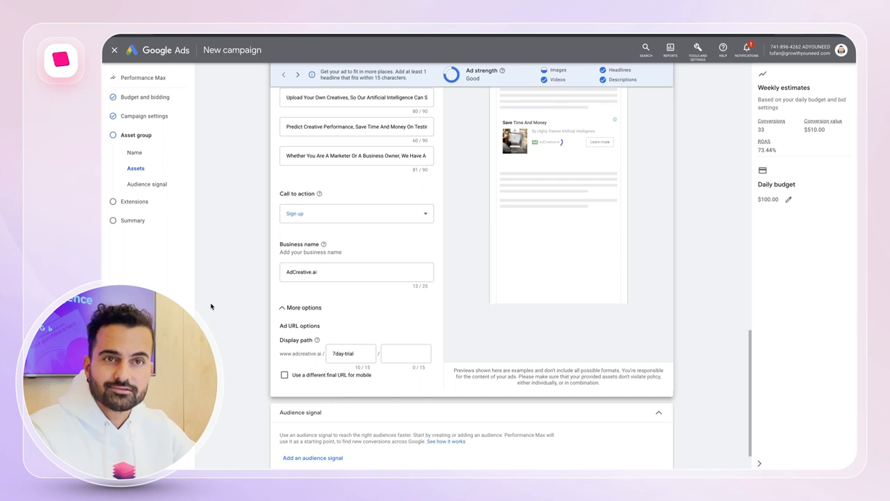
- Create a new audience signal for the asset group and name it ADC Lead Gen Audience
scroll(211, 316, down, 1)
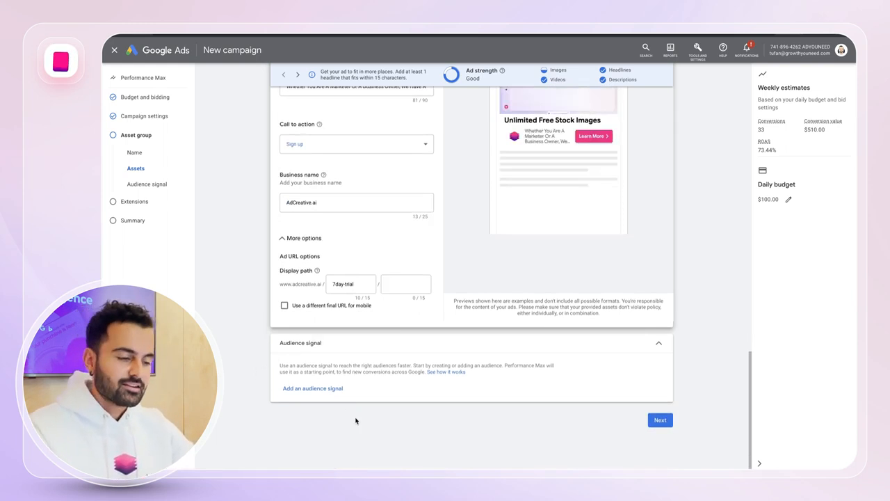
click(316, 388)
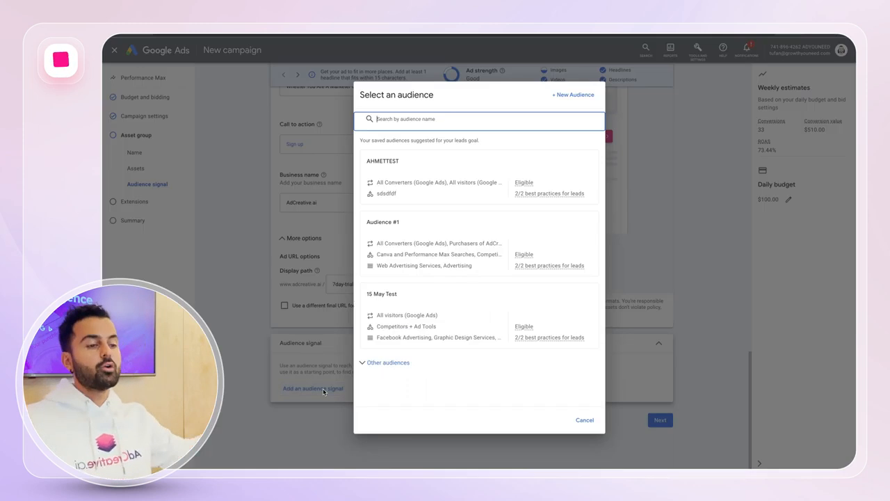
click(565, 94)
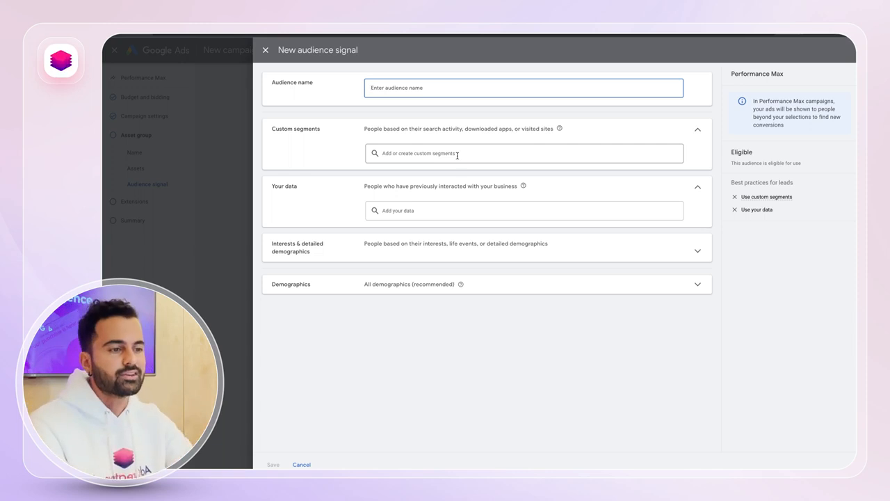
text(ADC Lead Gen Audience)
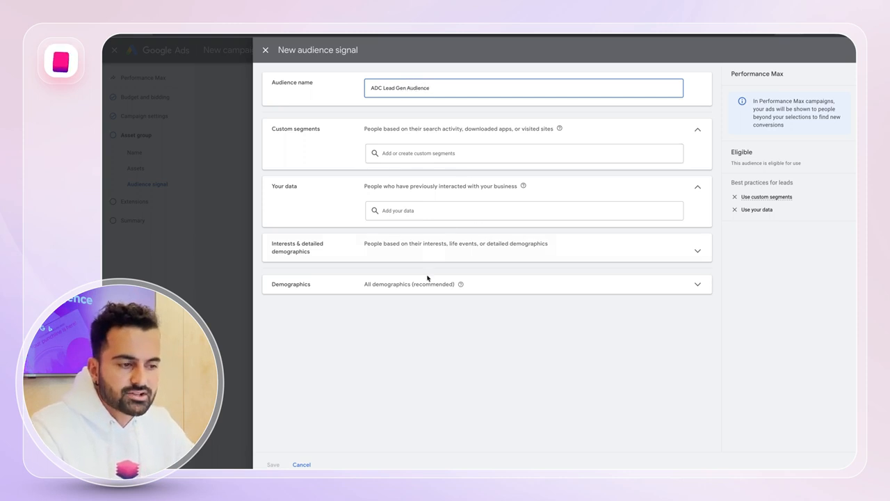
- Start a new custom segment for the audience and name it AdCreative.ai Advertisers
click(429, 161)
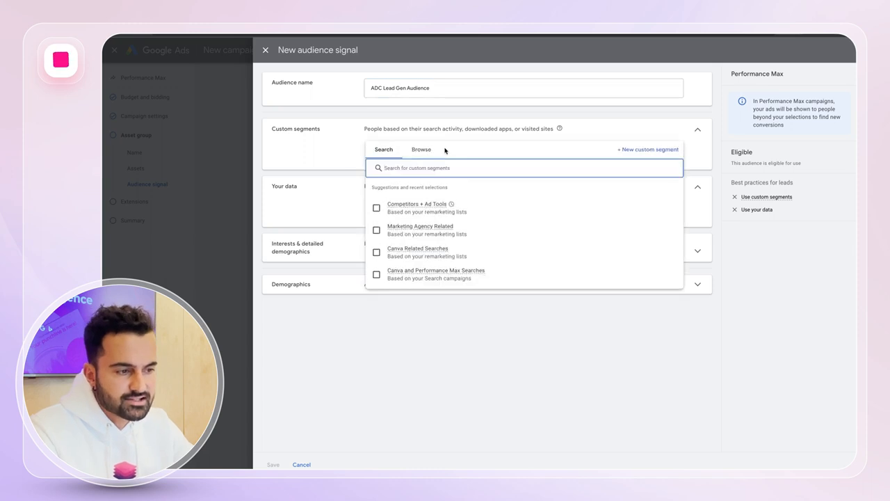
click(431, 152)
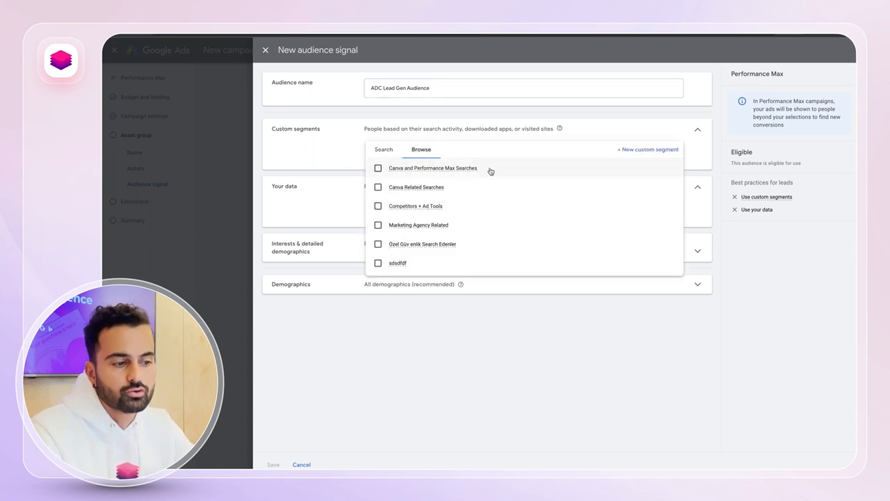
click(382, 150)
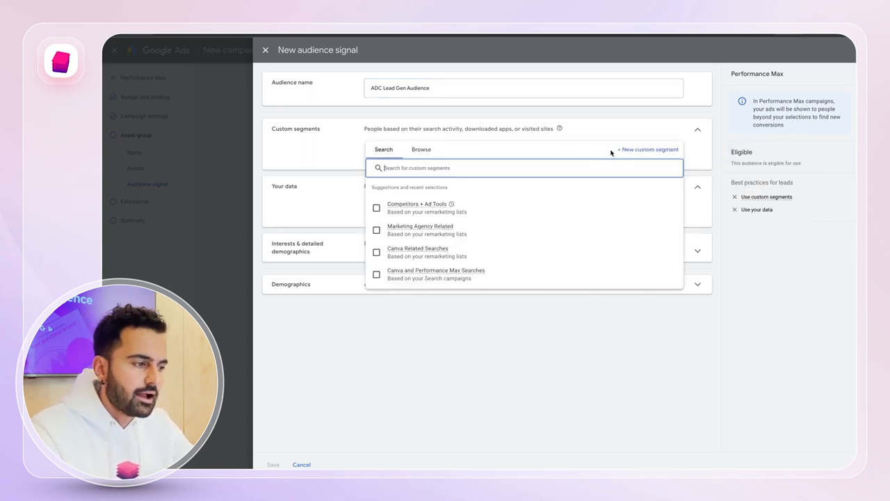
click(647, 149)
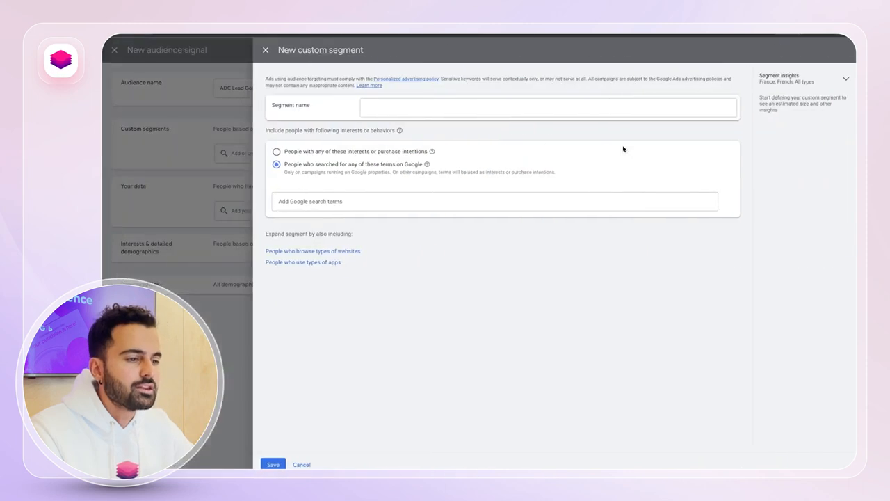
click(485, 108)
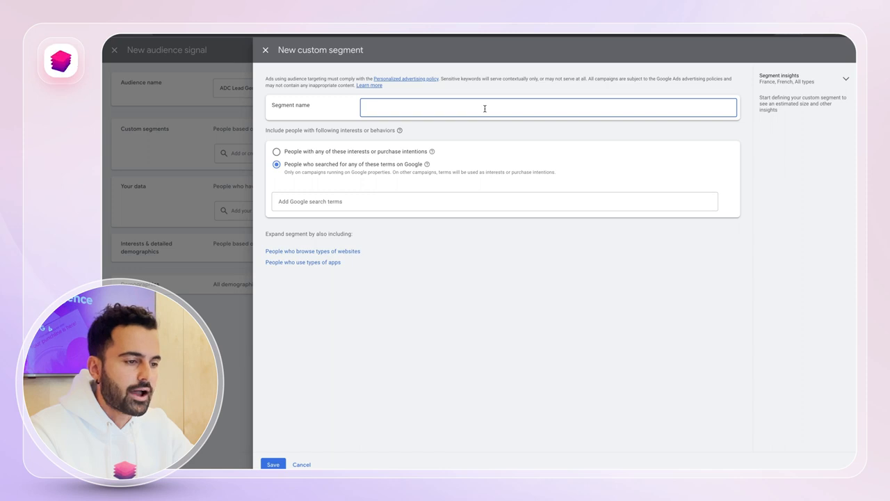
text(AdCreative.a)
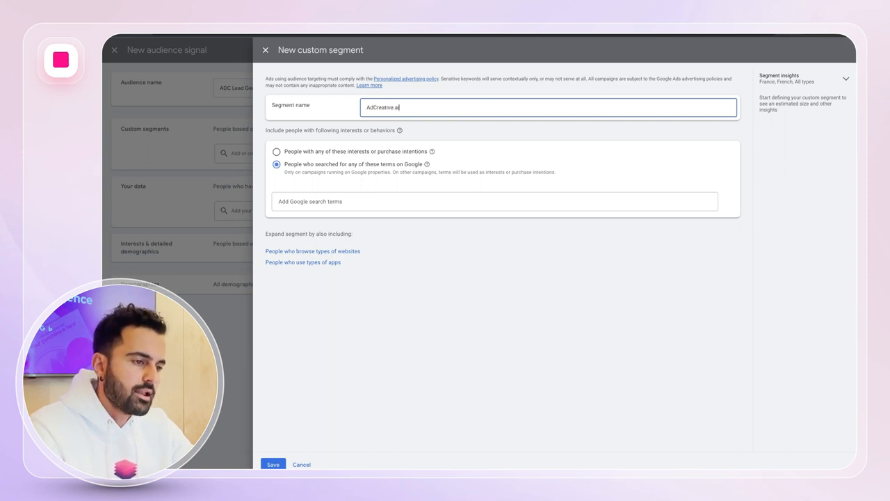
text(i)
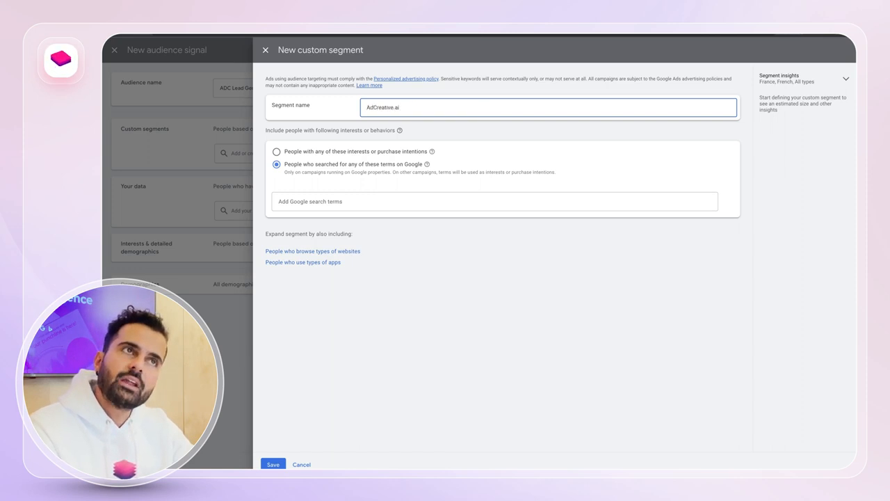
text( Advertisers)
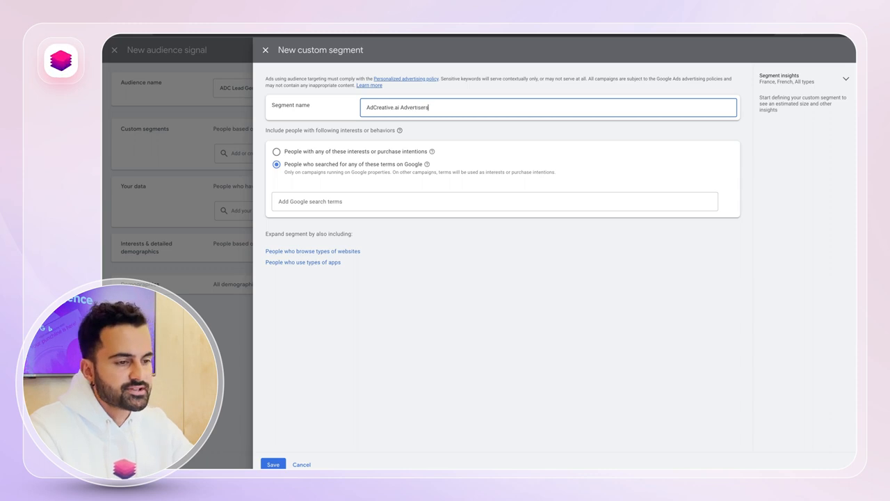
- Try advertiser as a Google search term for the custom segment
click(380, 202)
text(adver)
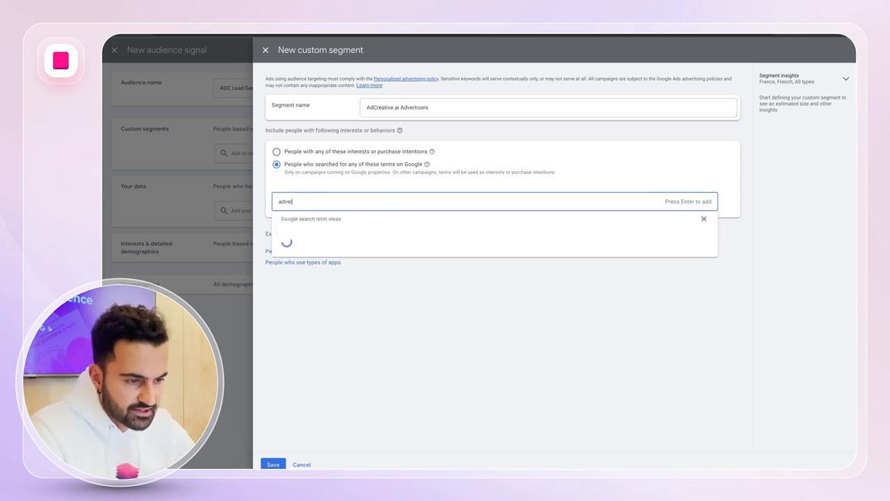
text(tiser)
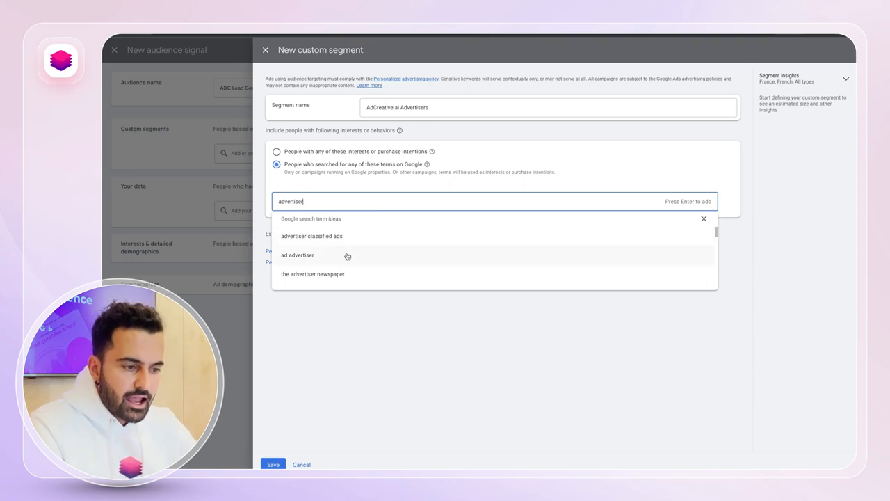
key(Return)
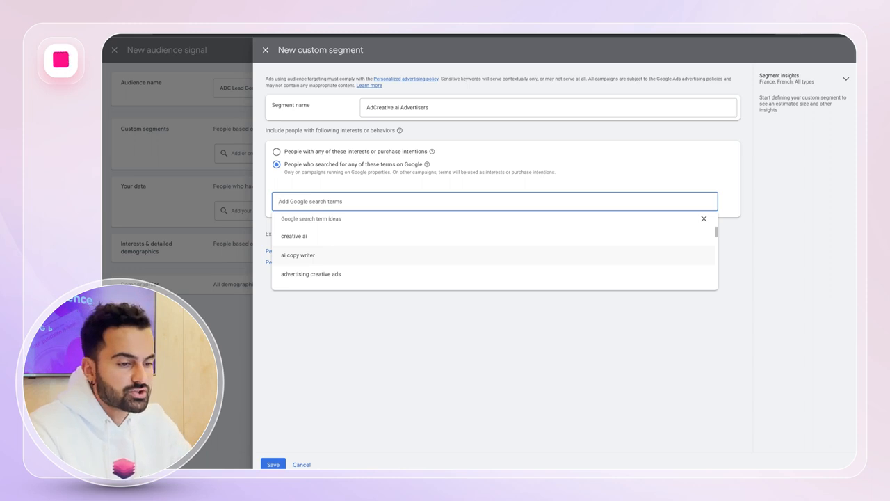
- Add the Google search terms facebook ads, google ads and performance max ads to the custom segment and save it
text(facebook ads)
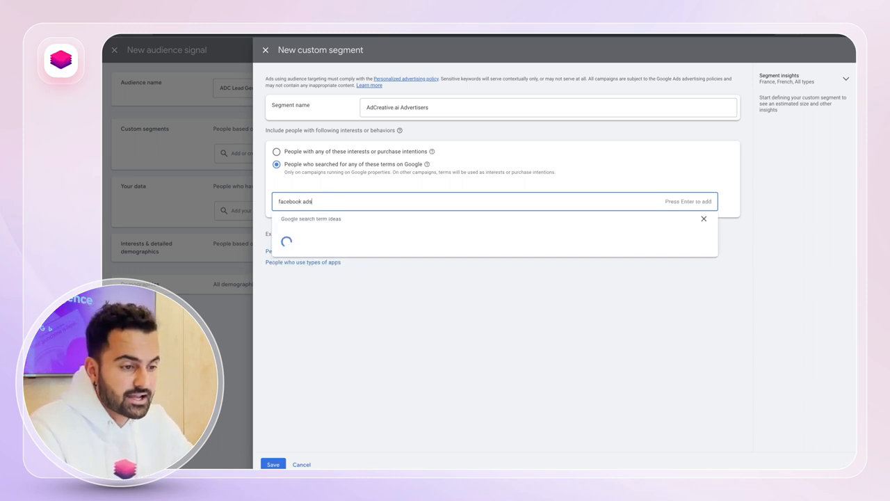
key(Return)
text(google ads)
key(Return)
text(pe)
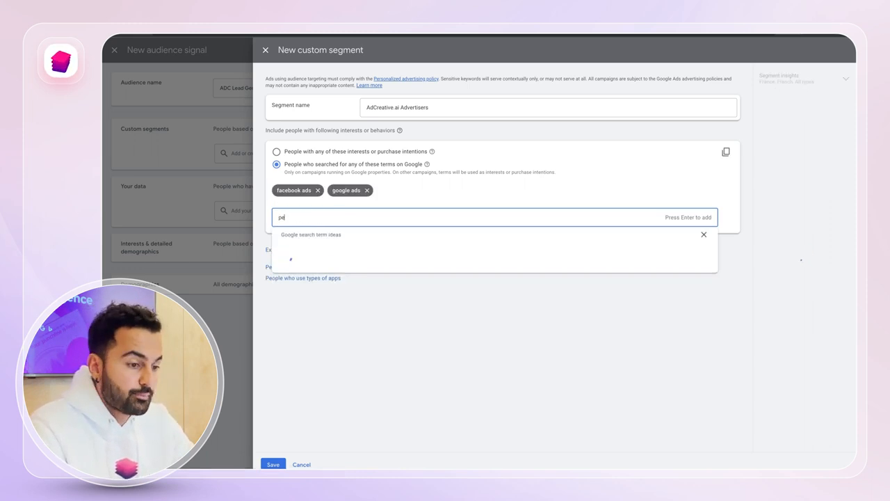
text(rformance max ads)
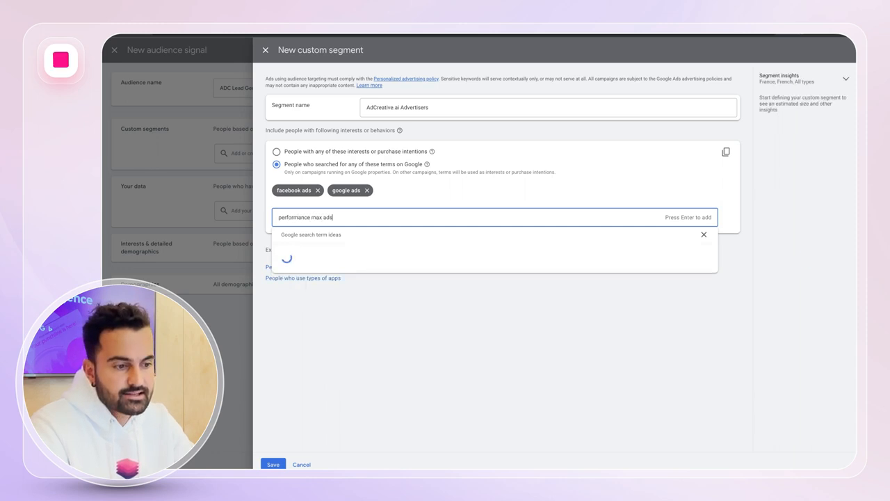
key(Return)
click(453, 324)
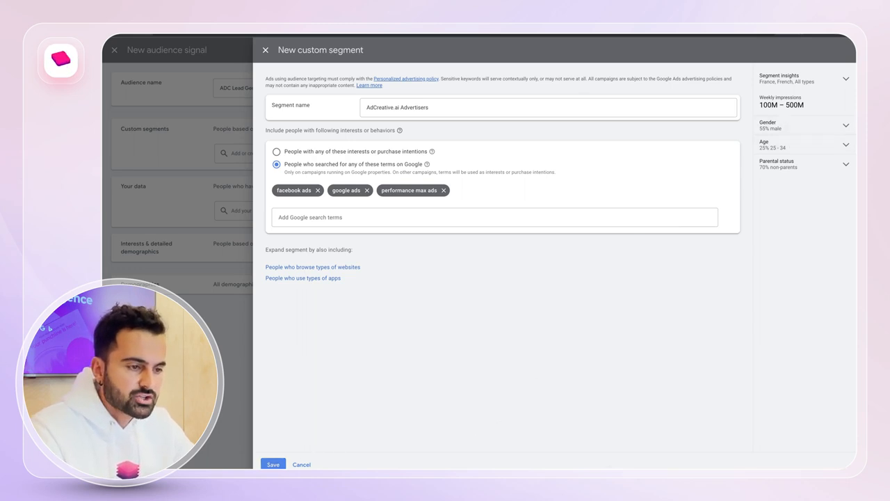
click(273, 464)
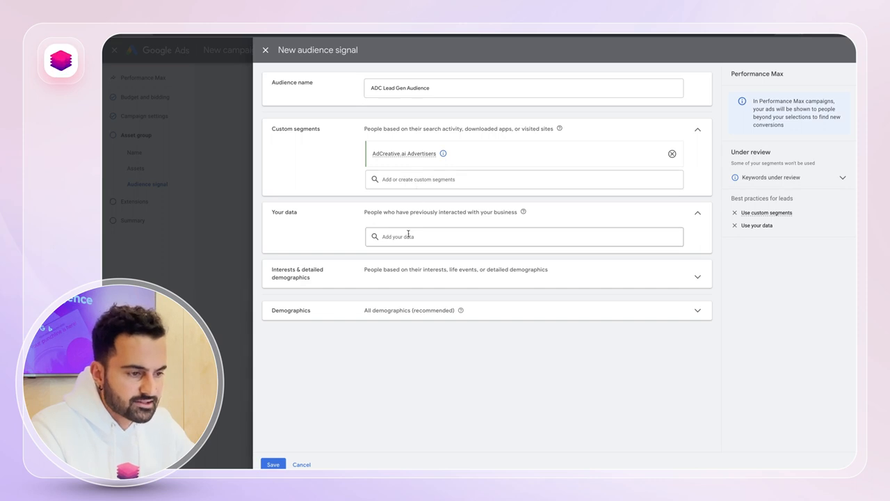
- Add All Users of AdCreative.ai, All visitors (Google Ads), Purchasers of AdCreative.ai and All converters as the audience's own data
click(412, 237)
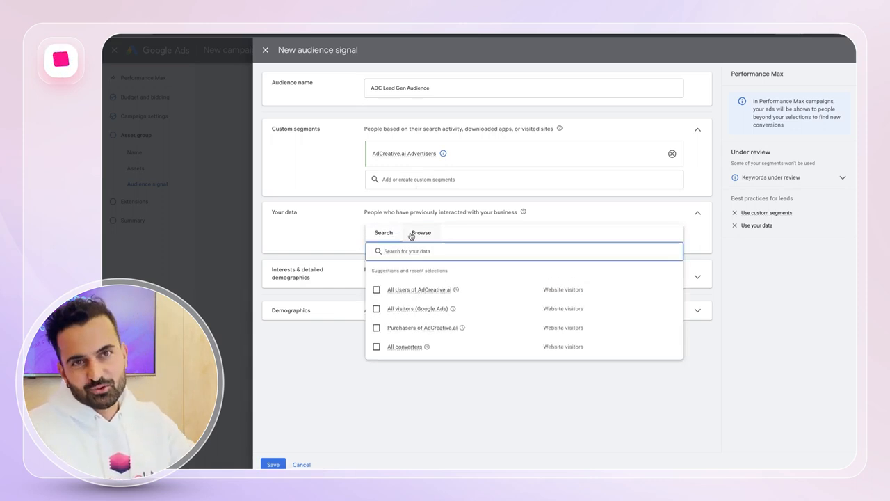
click(378, 289)
click(376, 335)
click(376, 354)
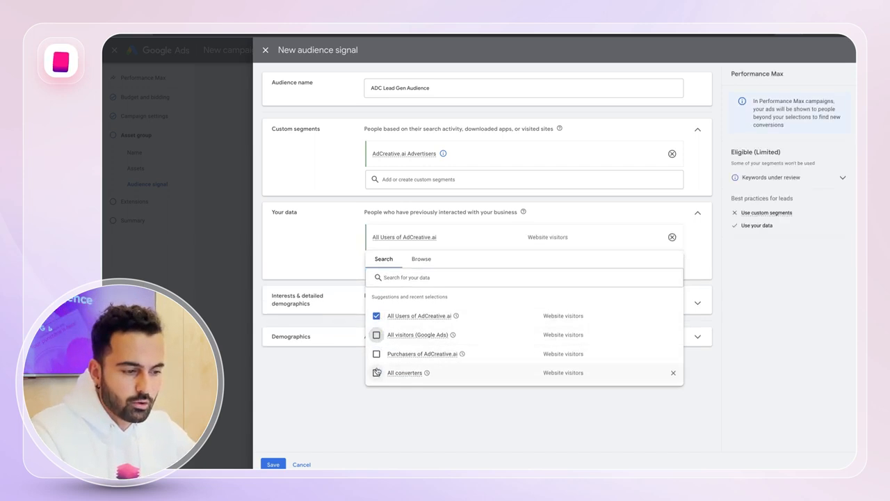
click(377, 394)
click(384, 263)
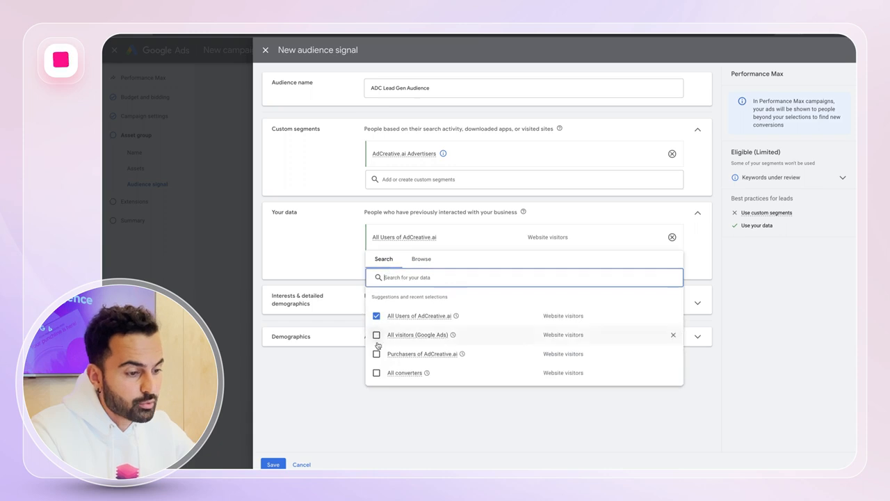
click(377, 335)
click(376, 373)
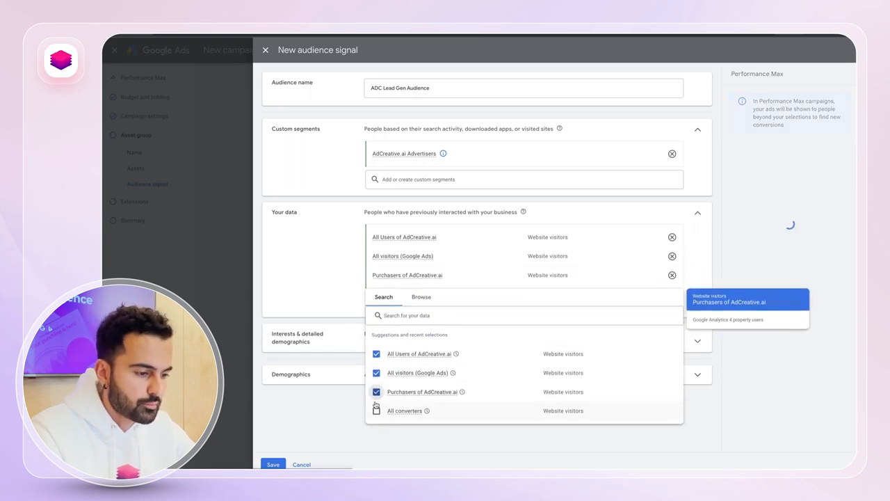
click(376, 412)
click(332, 433)
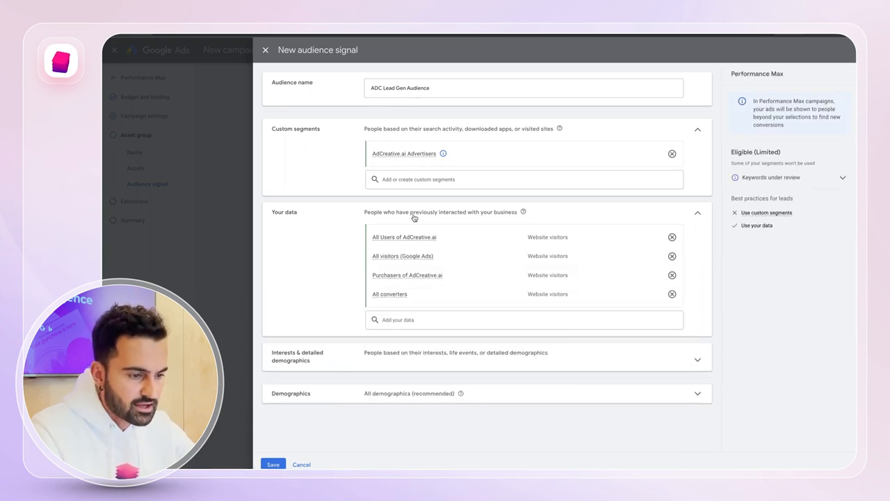
- Add the in-market segment Business Services to the audience signal's interests and detailed demographics
click(410, 348)
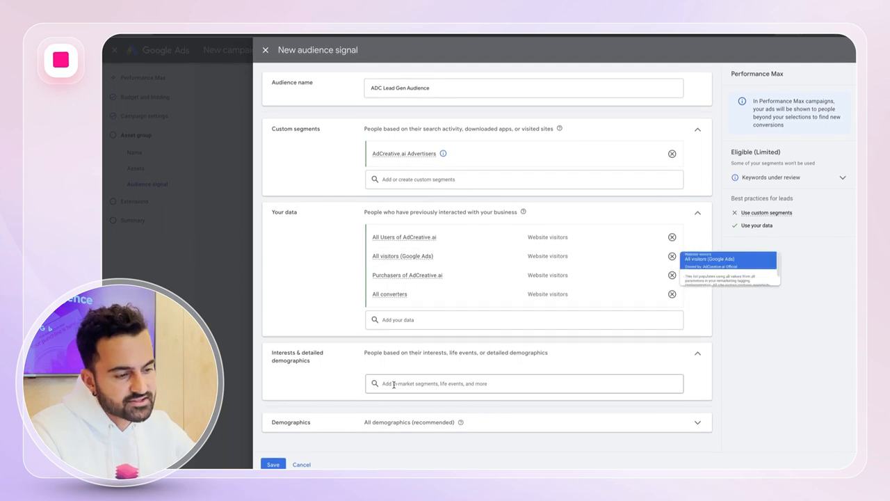
click(394, 384)
text(ads)
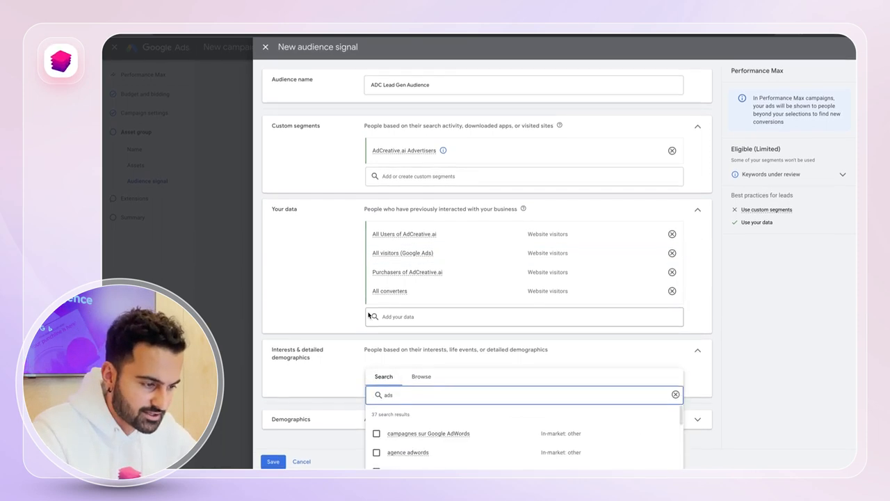
click(421, 380)
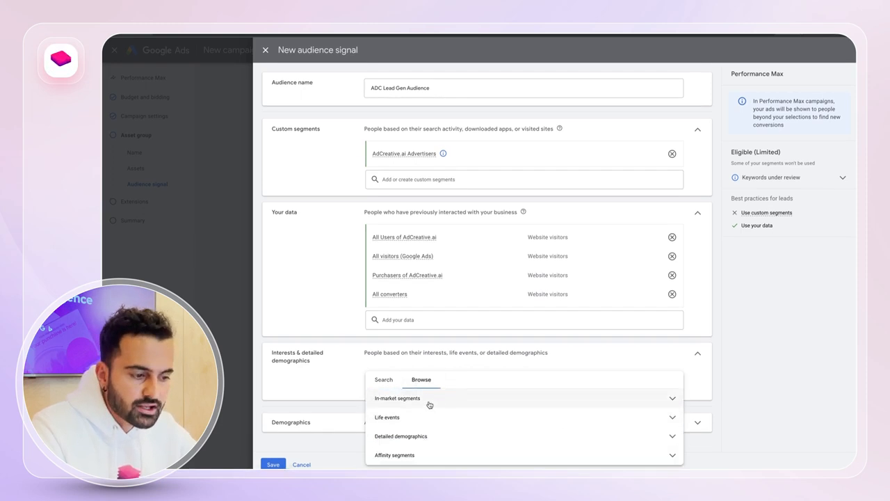
click(430, 400)
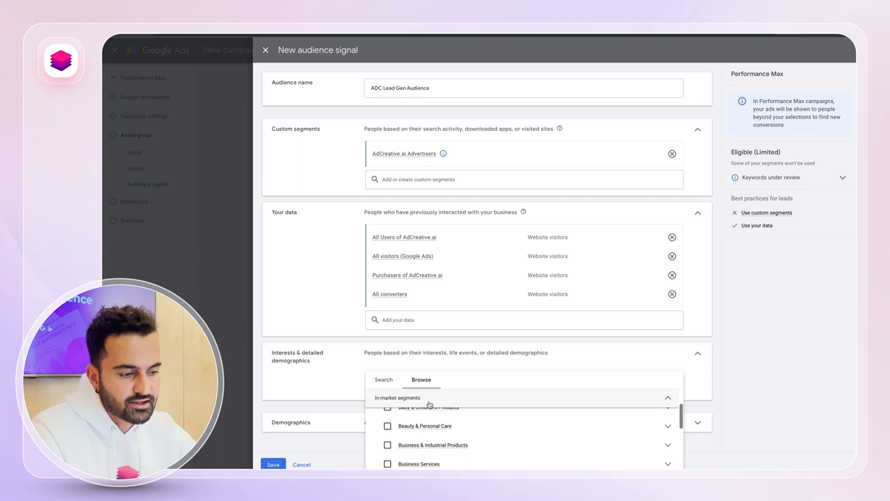
click(387, 463)
scroll(334, 400, down, 2)
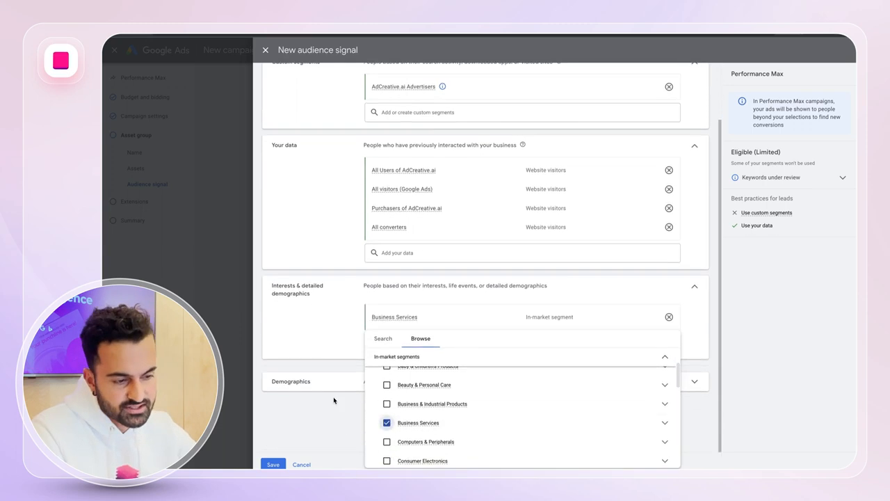
click(334, 400)
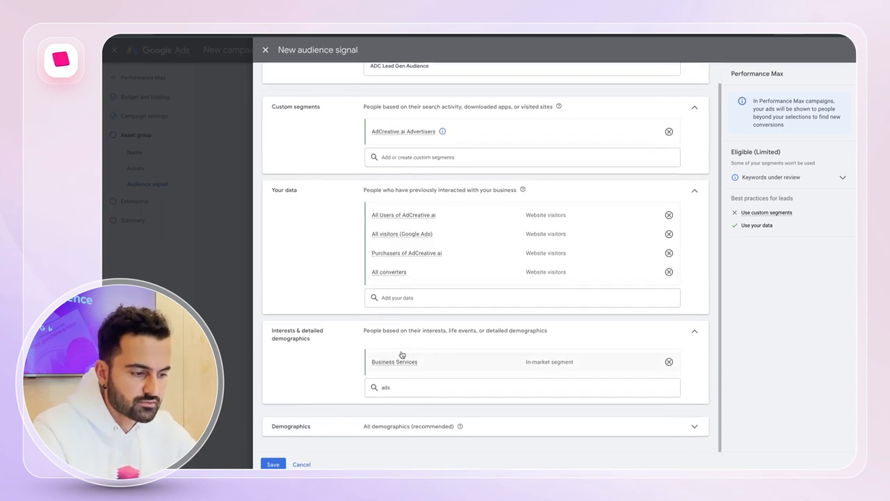
- Save the audience signal with all genders and ages 18 to 65+ included, and continue to the campaign extensions
click(399, 426)
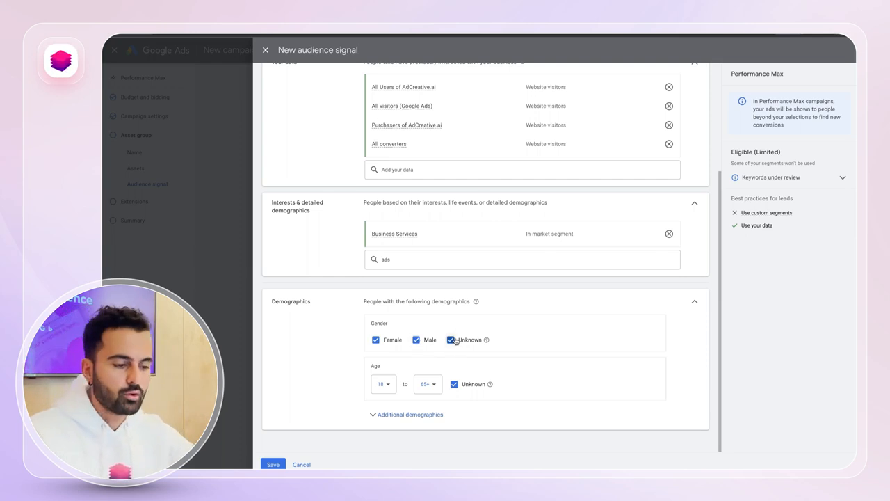
click(272, 464)
scroll(359, 376, down, 3)
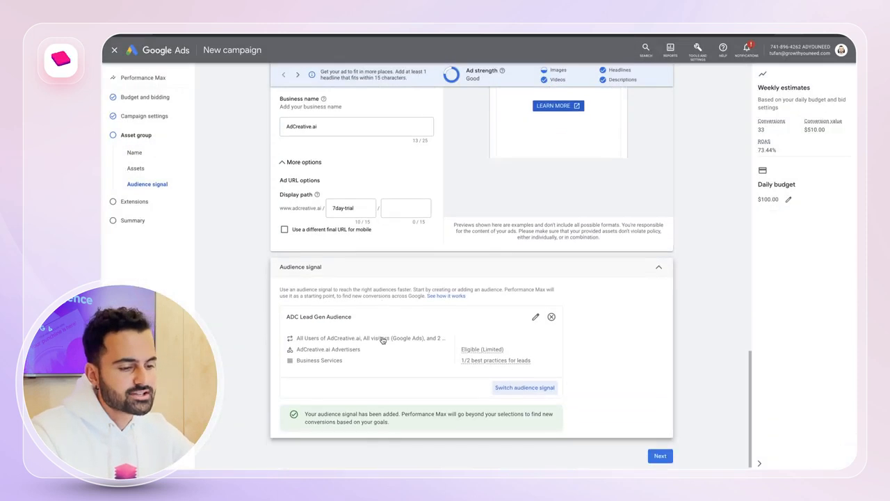
click(661, 420)
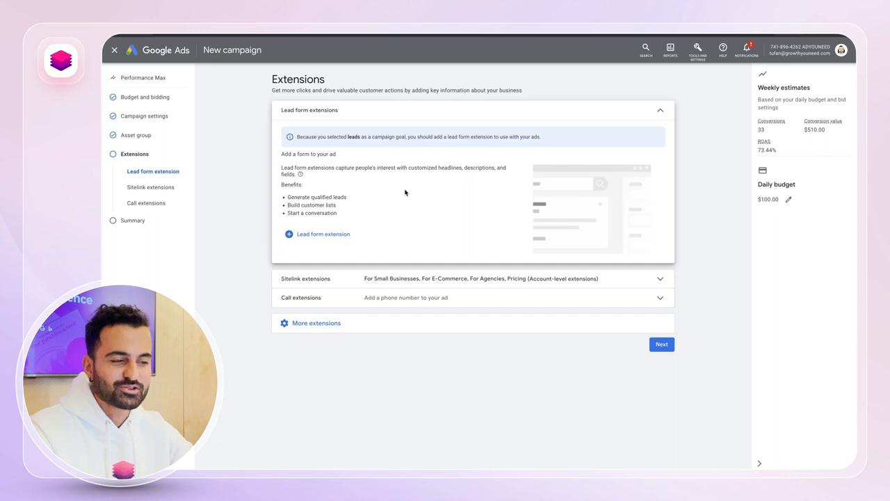
- Examine the contact, work and qualifying questions offered for a new lead form extension, and close the form without creating one
click(346, 236)
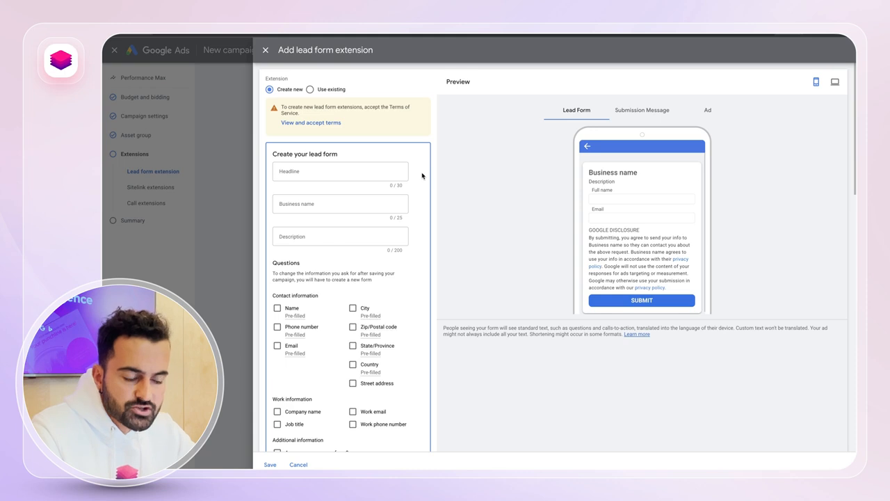
scroll(422, 175, down, 3)
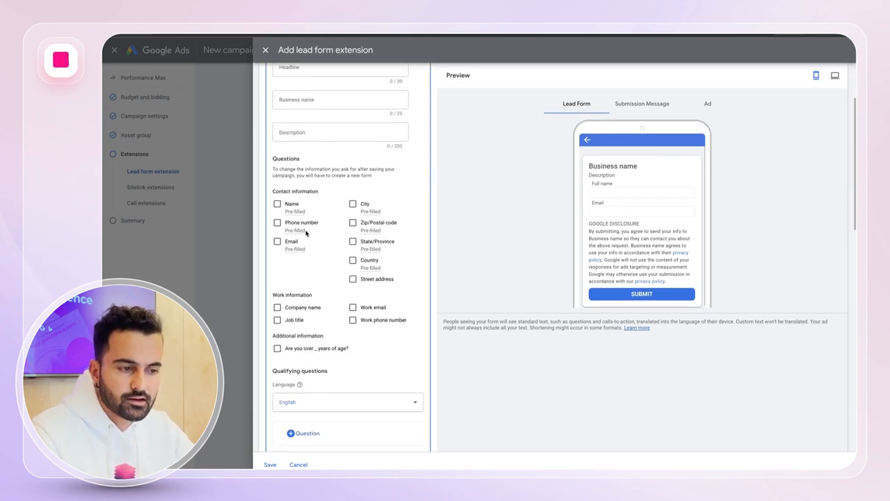
mouse_move(285, 211)
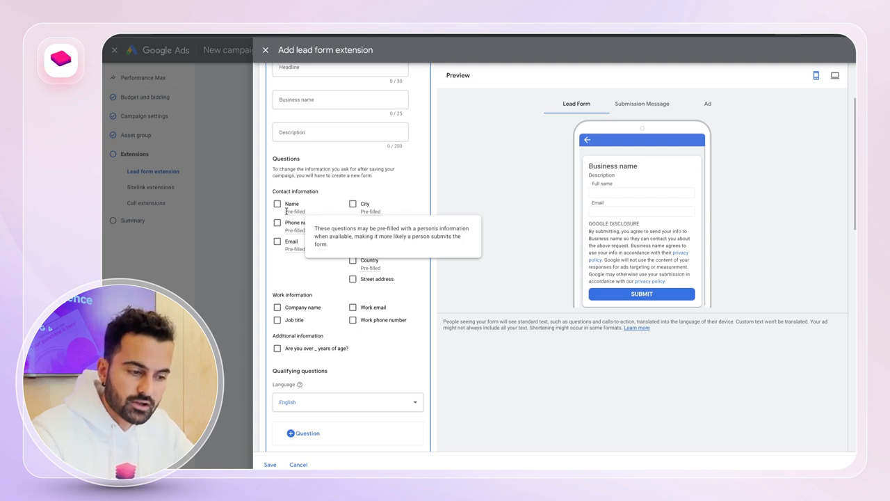
click(266, 51)
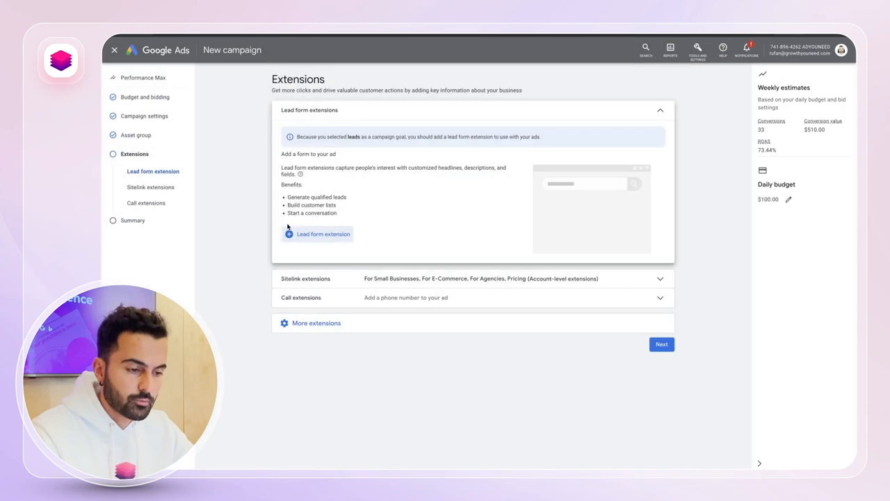
- Continue to the campaign summary without adding extensions and review the campaign's settings
click(662, 344)
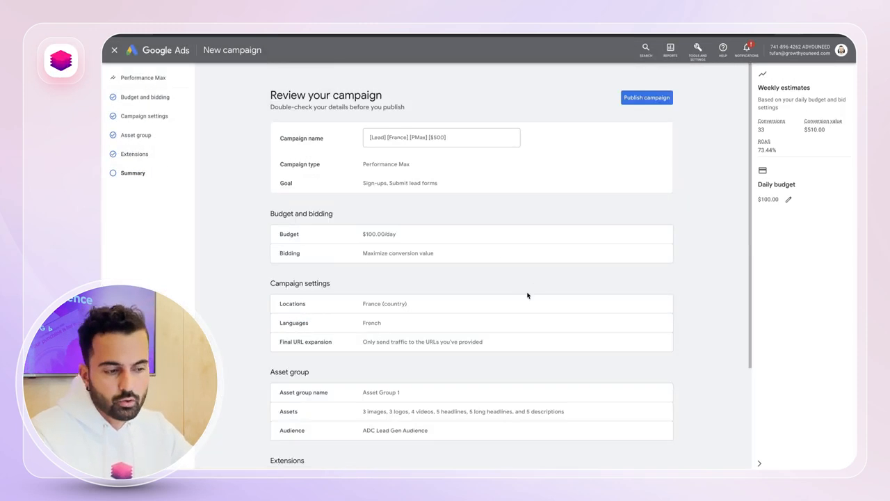
scroll(526, 293, down, 3)
scroll(528, 296, up, 3)
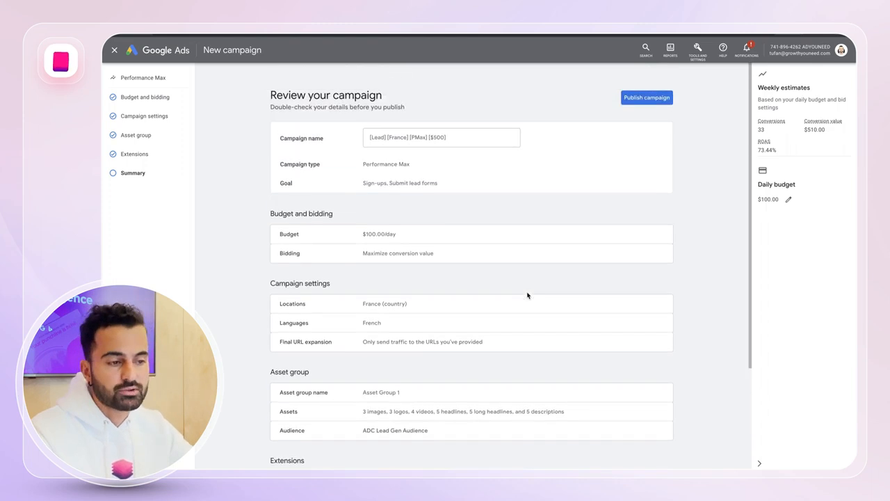